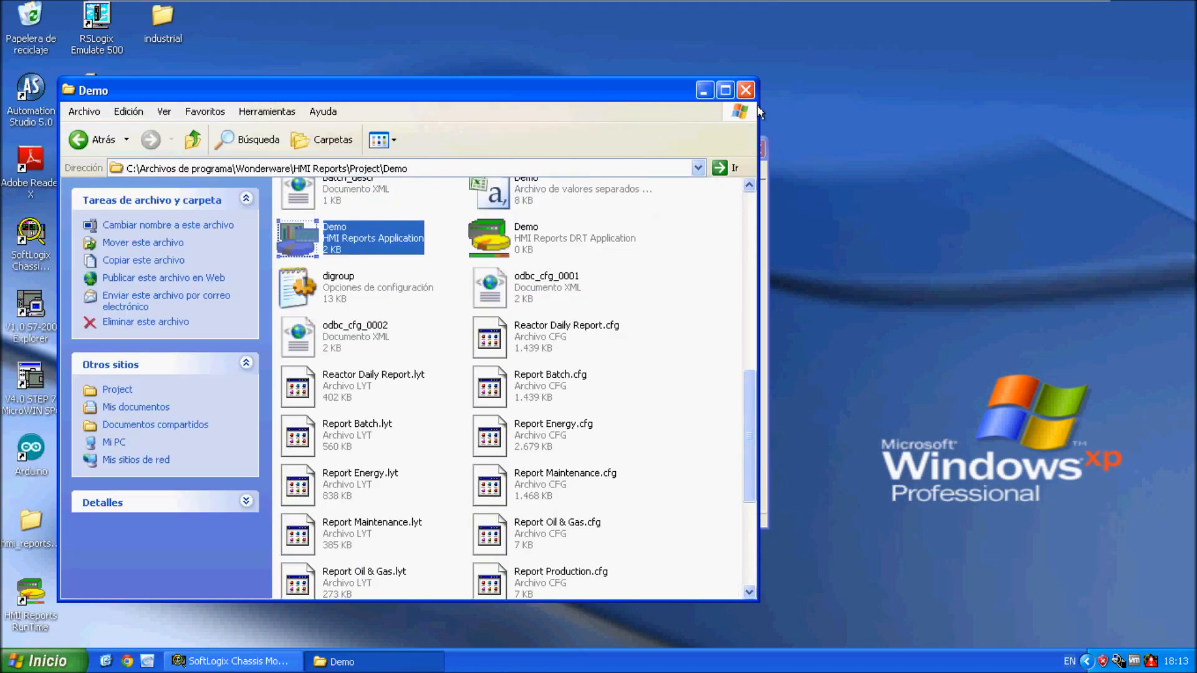
Close the Demo folder and the SoftLogix Chassis Monitor, and launch HMI Reports Studio
click(746, 90)
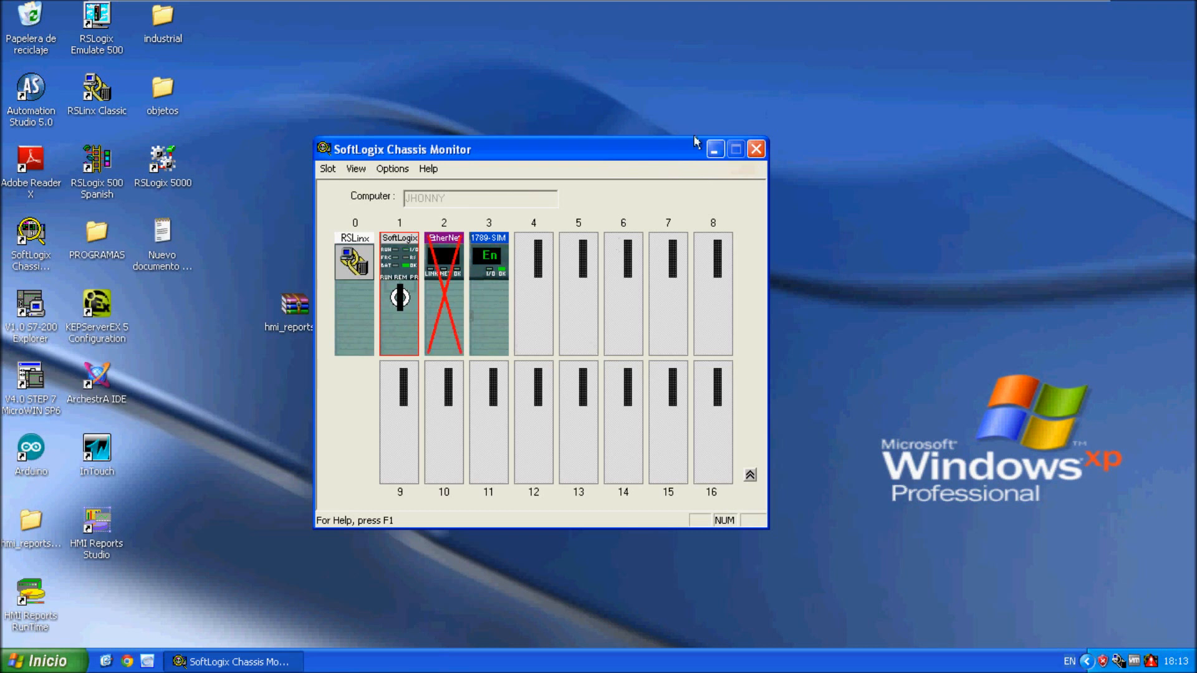
click(755, 149)
click(107, 530)
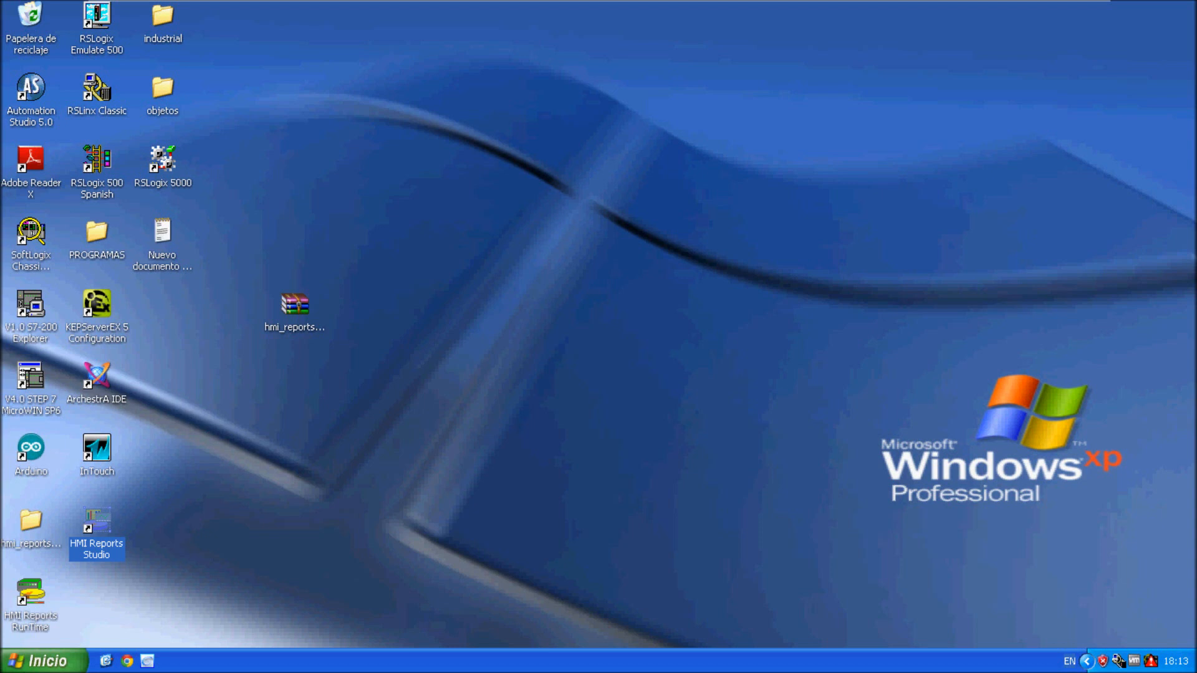
click(306, 559)
drag(508, 503, 265, 534)
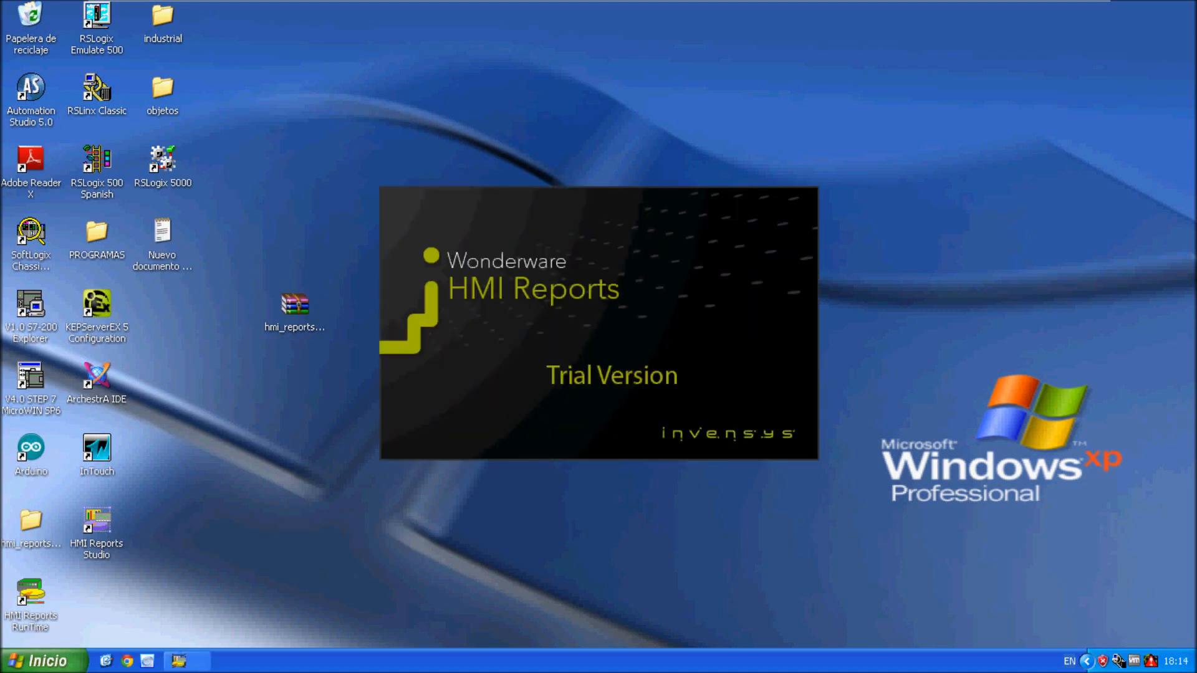
mouse_move(836, 3)
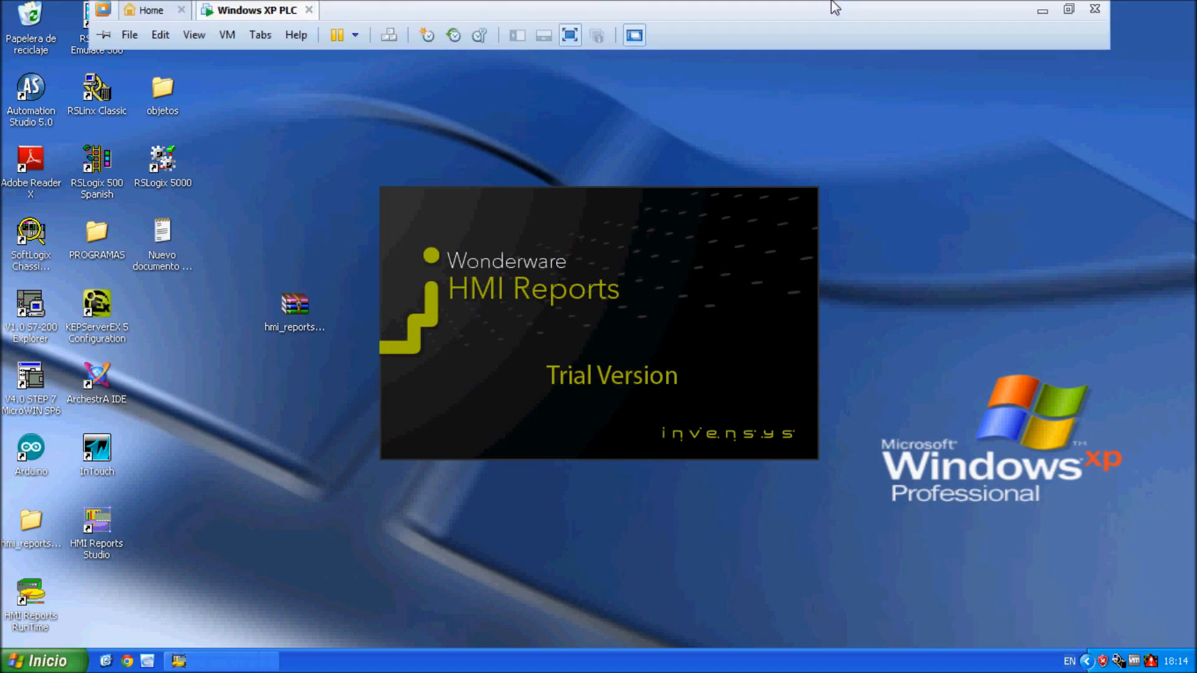
click(1042, 11)
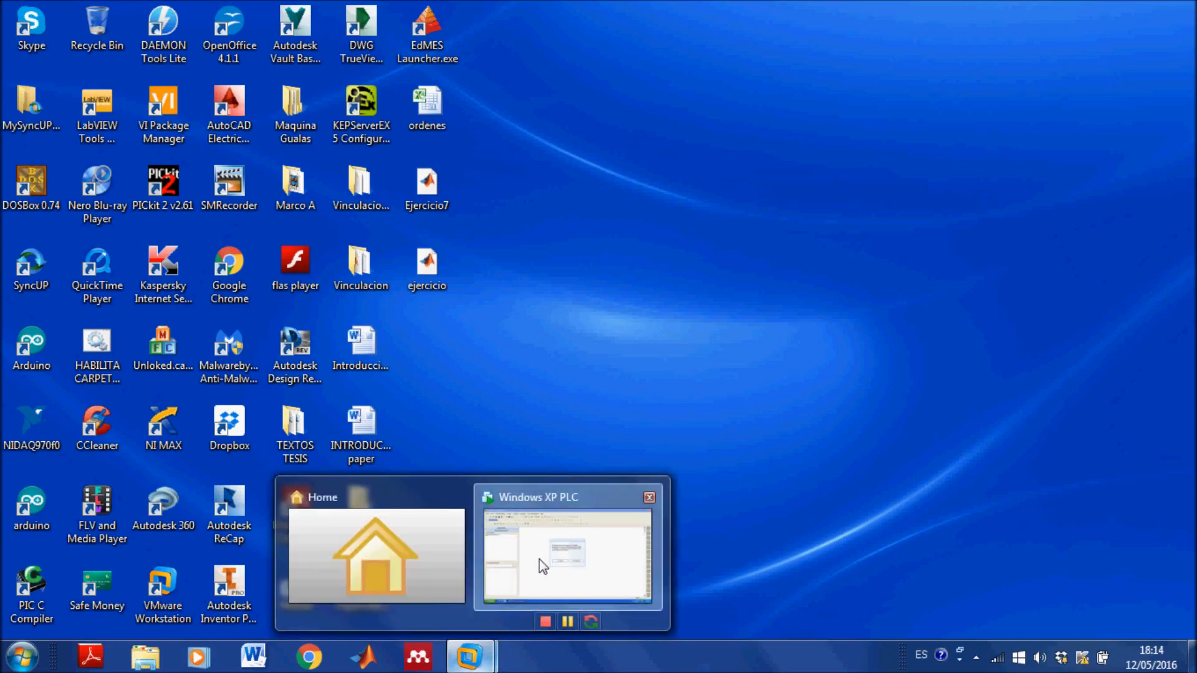
click(550, 575)
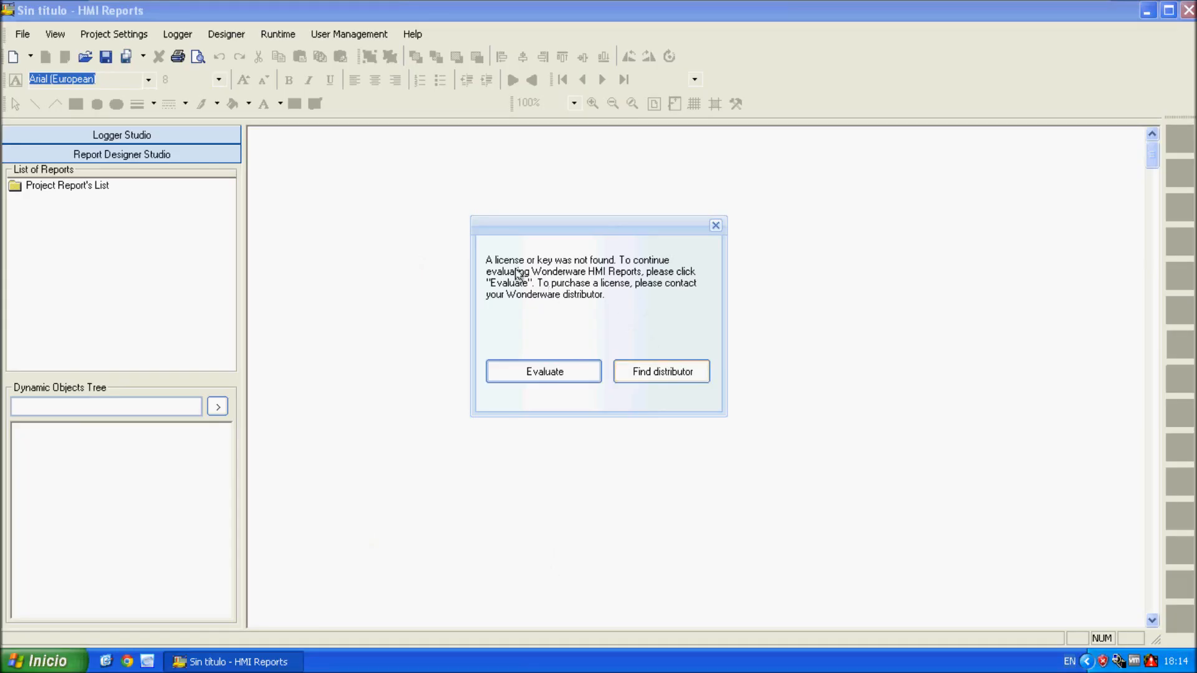
Continue in evaluation mode and start a new project named ProyectoPrueba
click(545, 382)
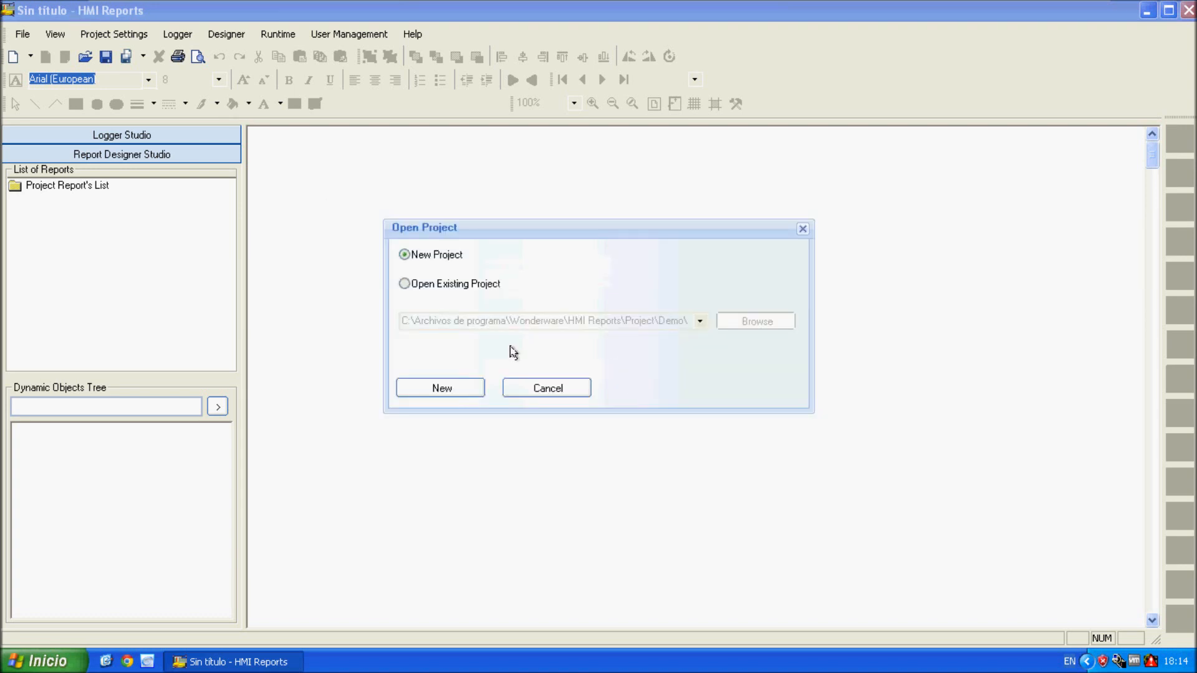
click(460, 395)
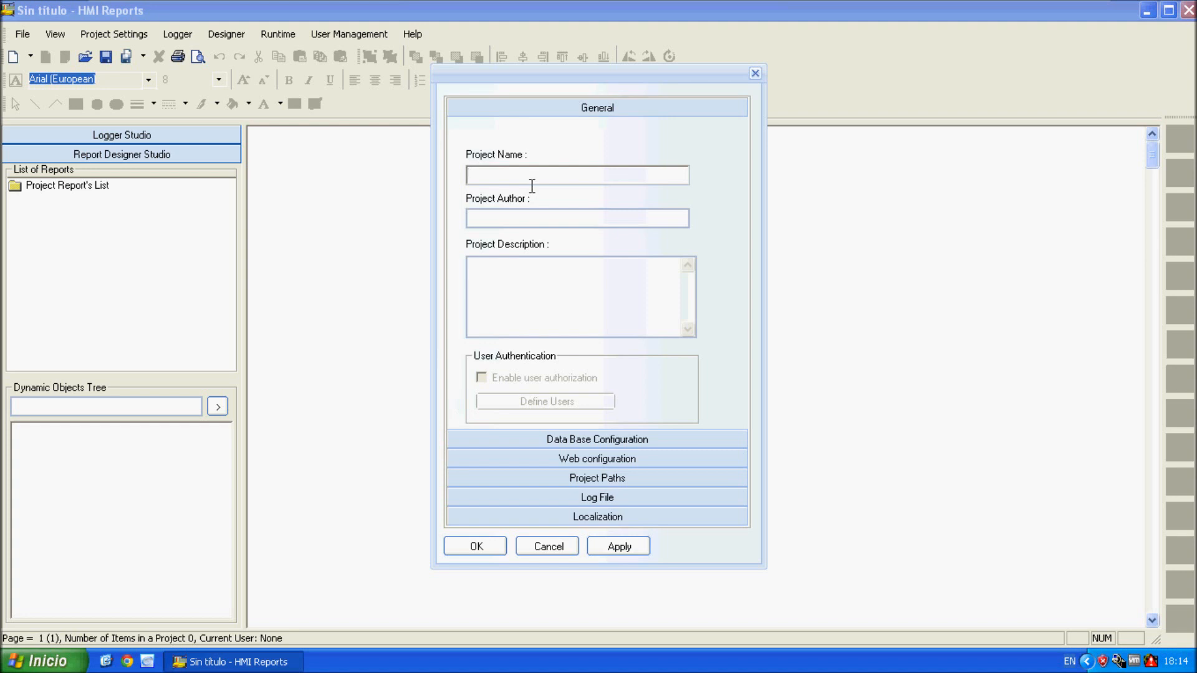
text(PProyecto)
Review the new project's database, web, project path, log file and localization settings
click(597, 439)
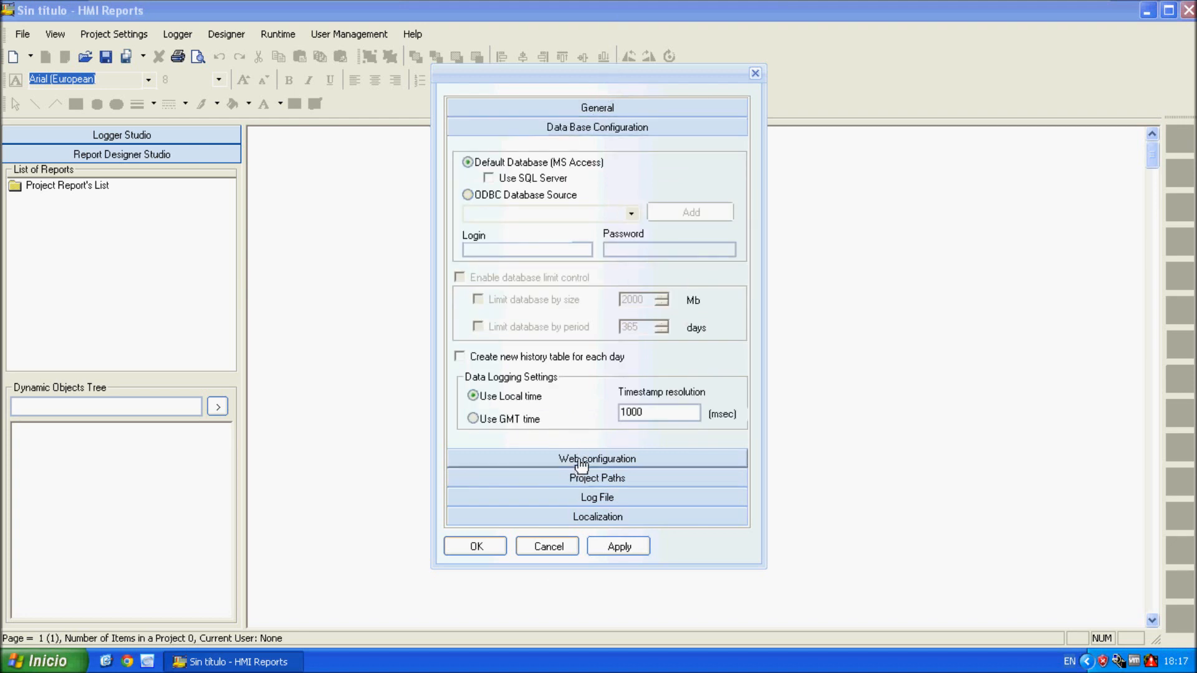
click(572, 459)
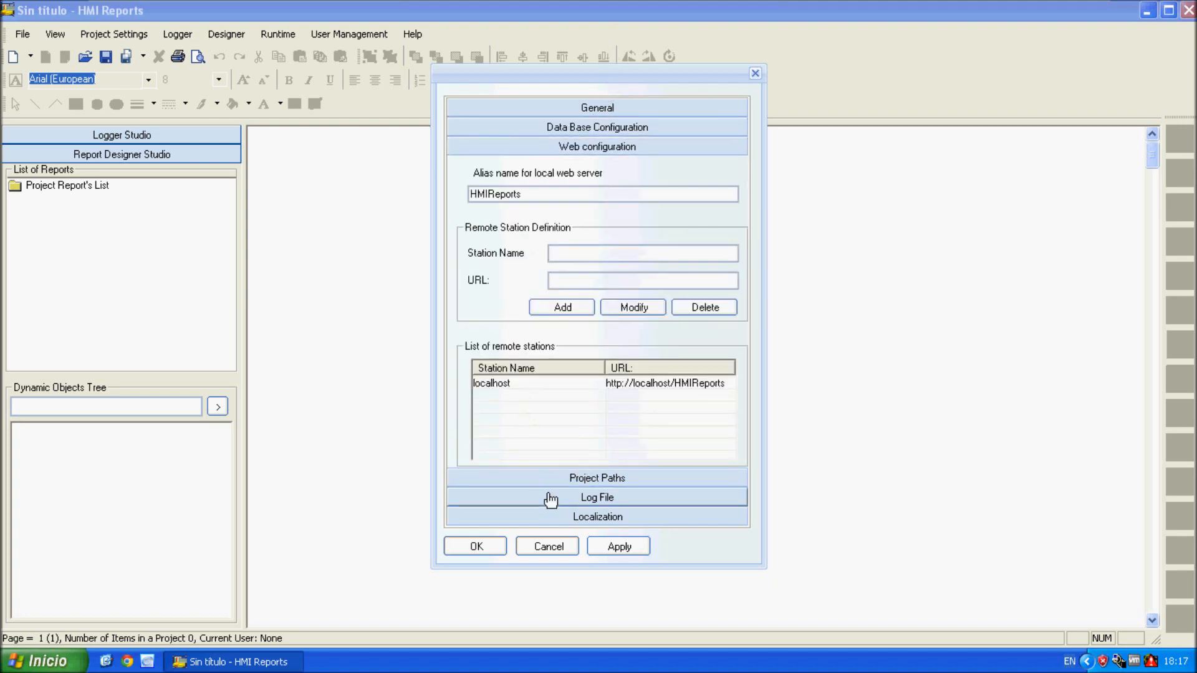
click(561, 480)
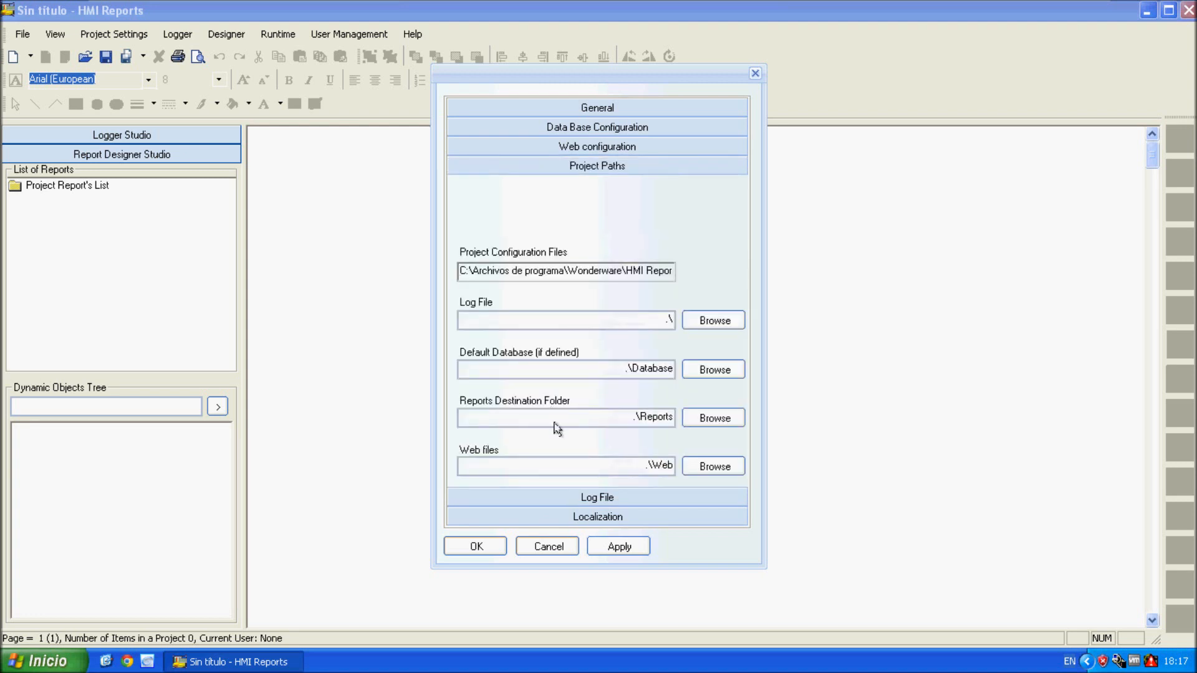
click(579, 500)
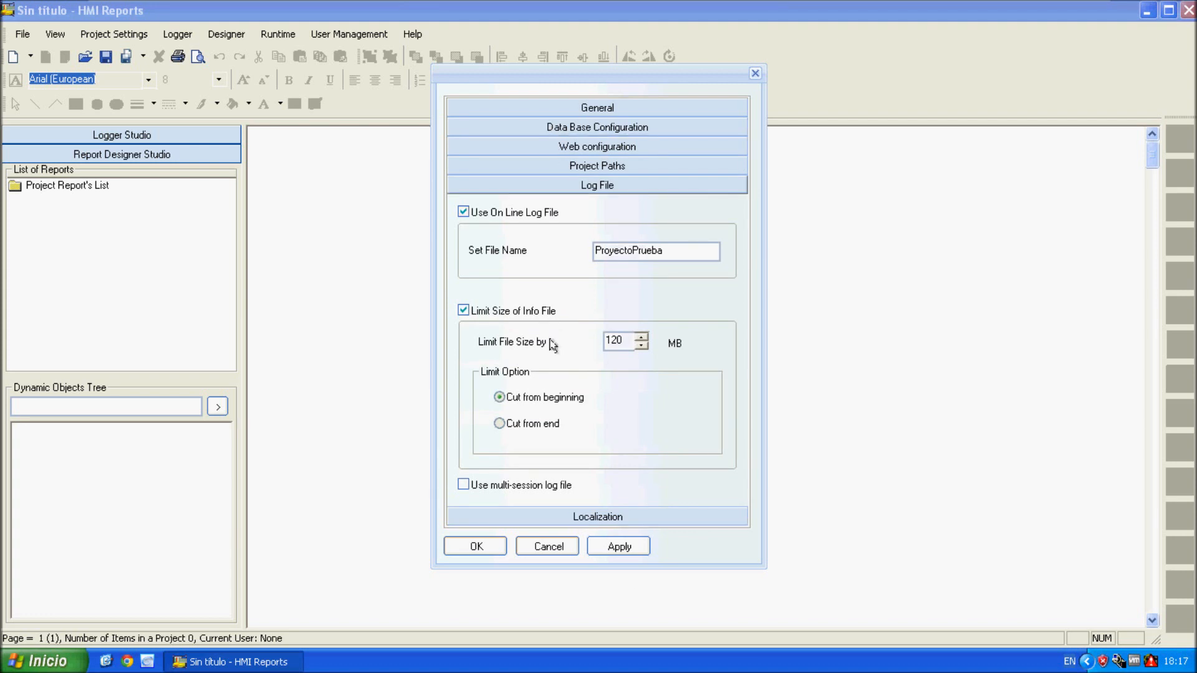
click(578, 524)
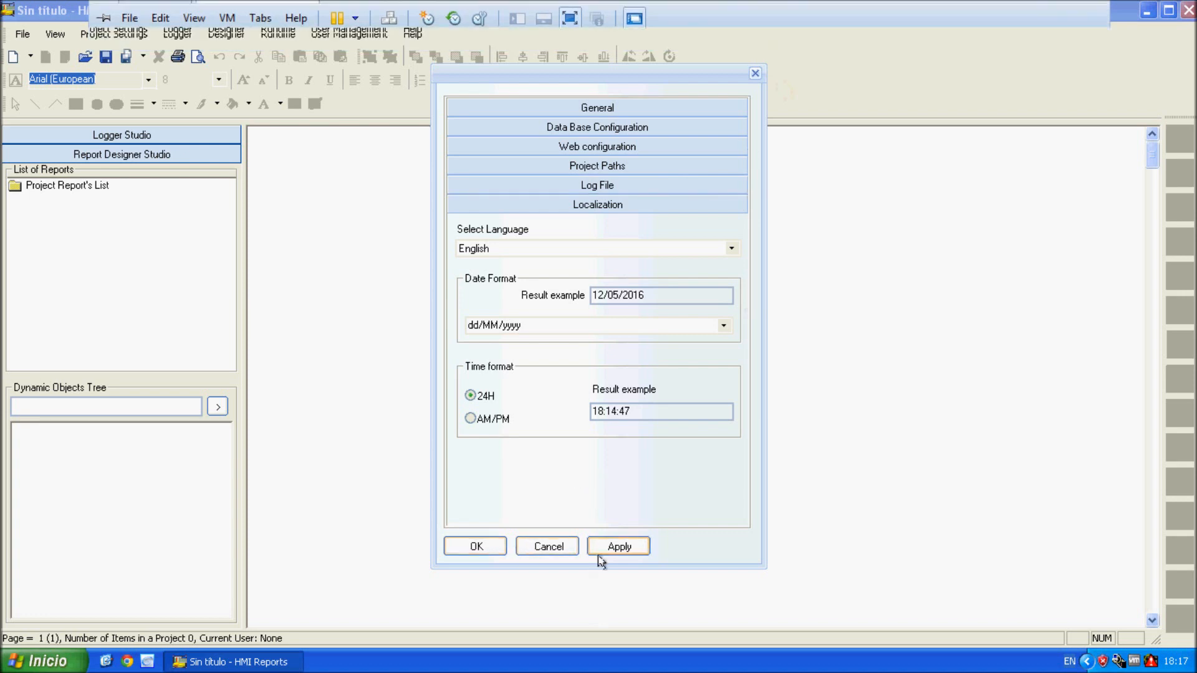
Apply the project settings and create the ProyectoPrueba directory with its missing subdirectories, including Database and Web
click(595, 109)
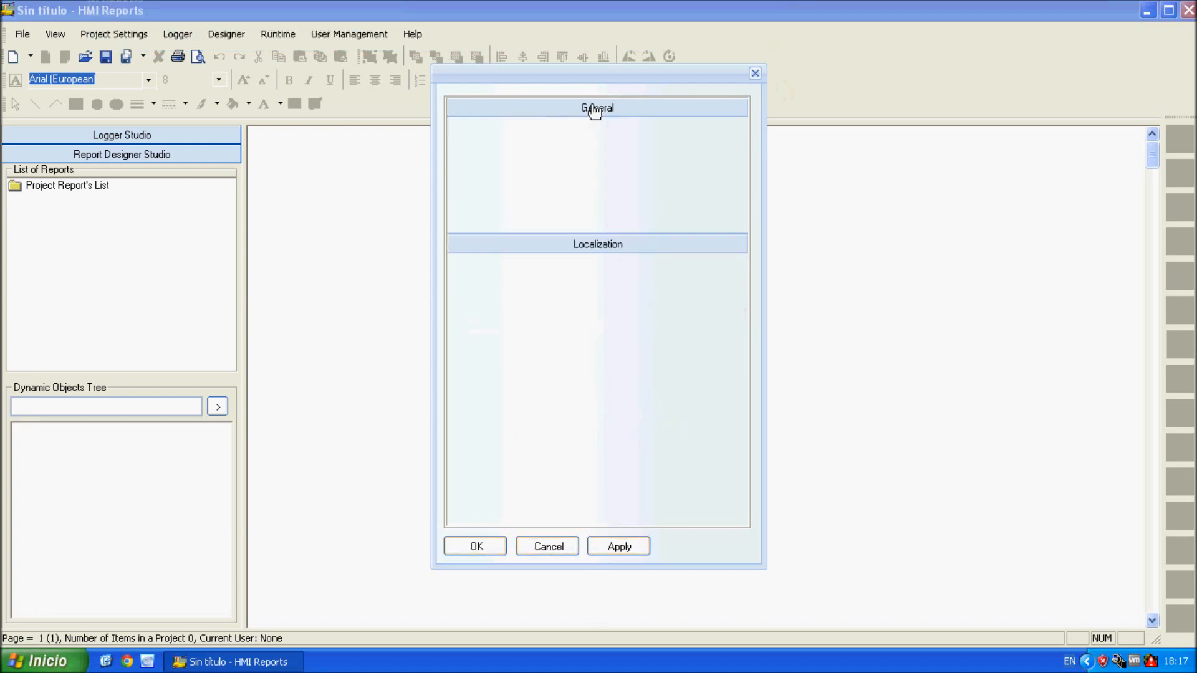
click(627, 551)
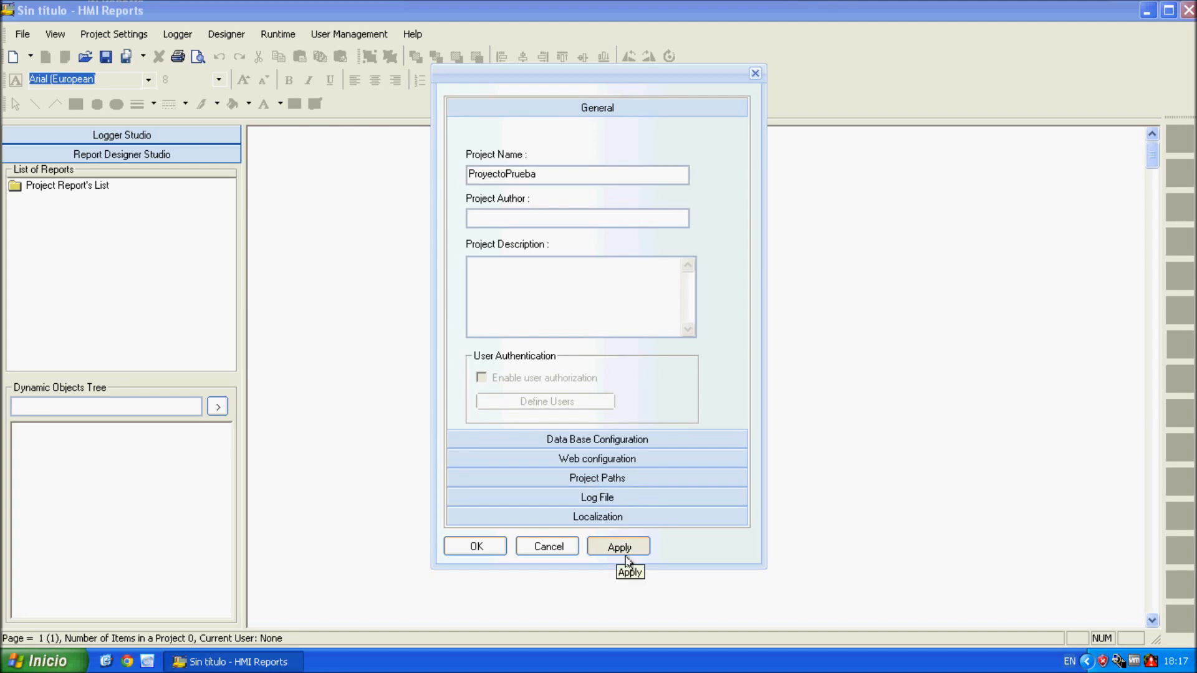
click(477, 551)
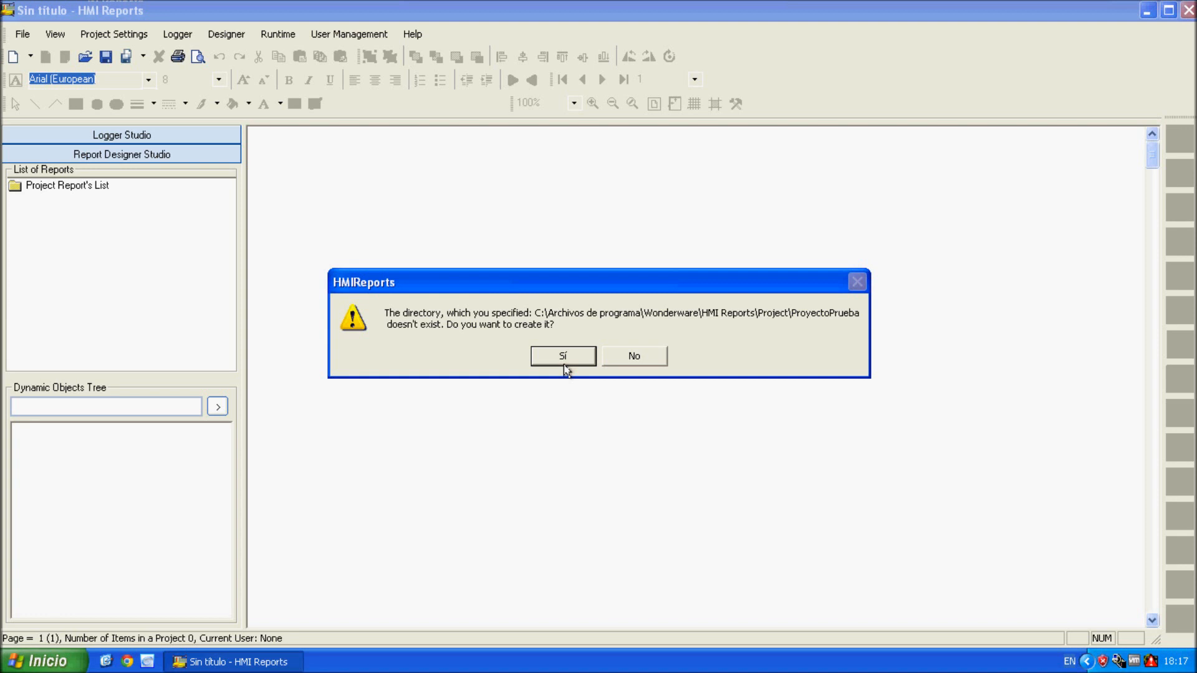
click(564, 367)
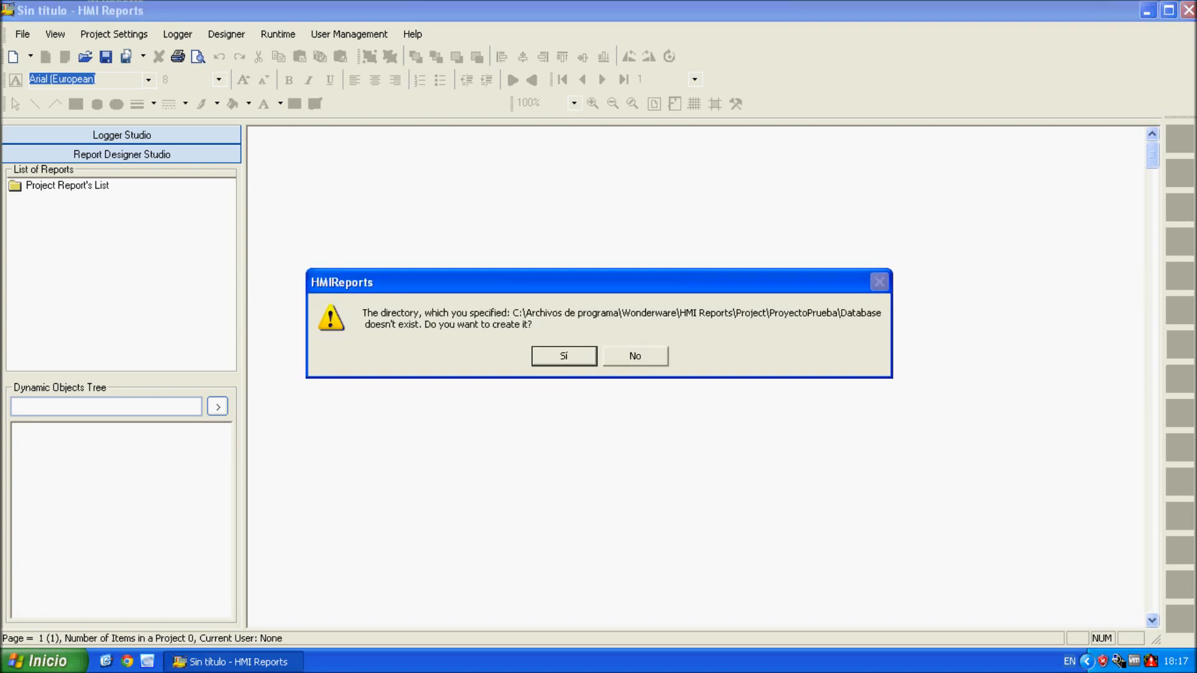
click(565, 359)
click(564, 362)
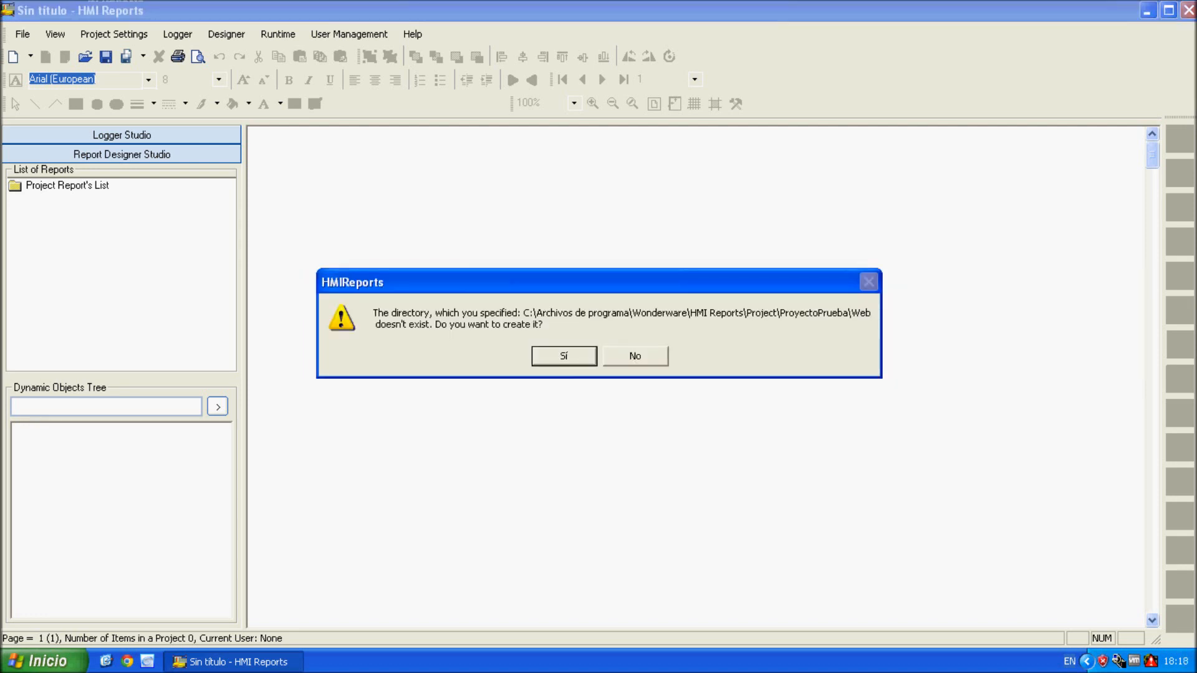
click(564, 363)
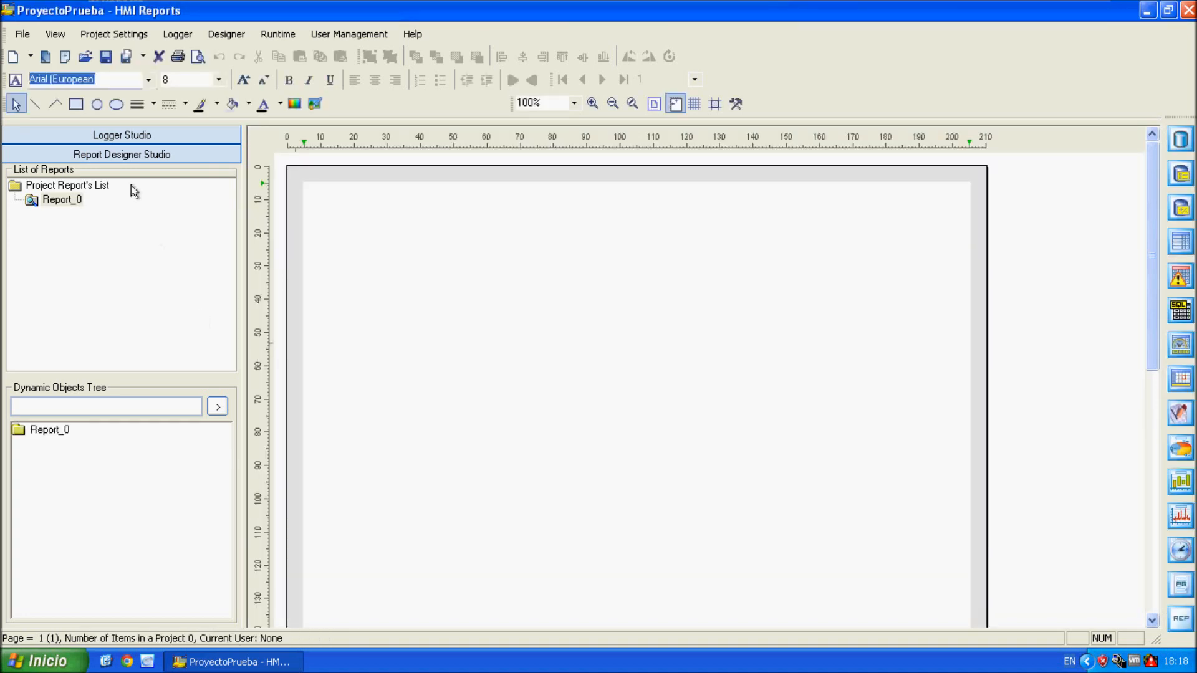
Add a logging data item group named Grupo1 in Logger Studio
click(144, 136)
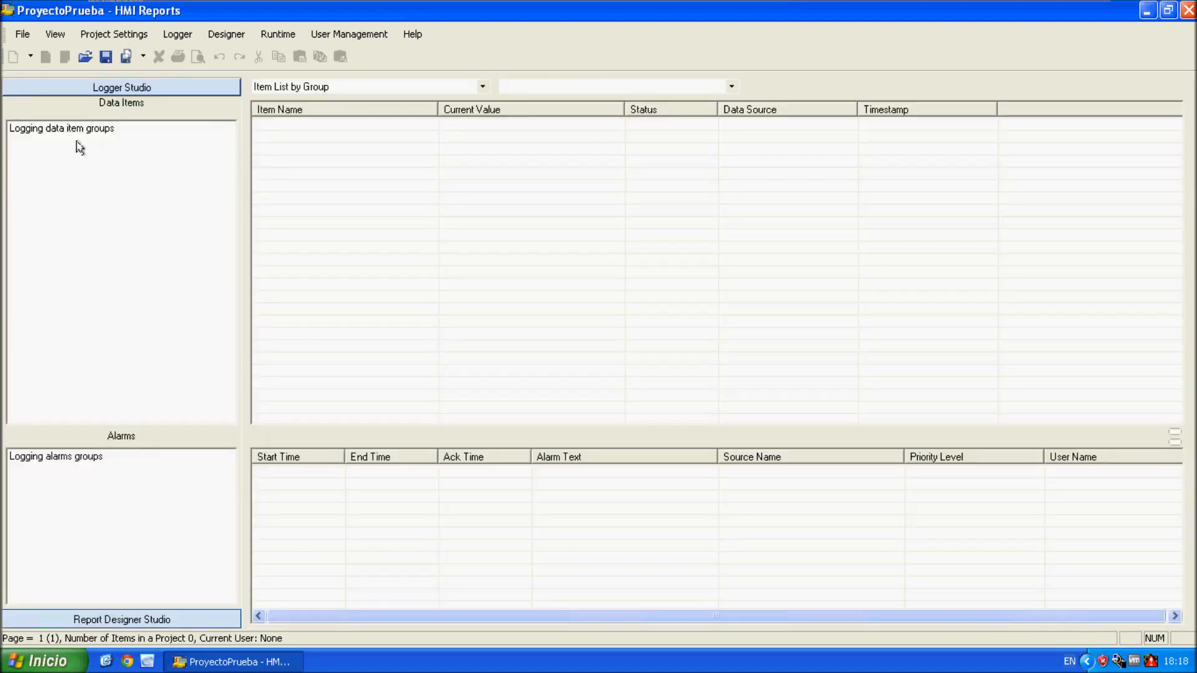
right_click(77, 145)
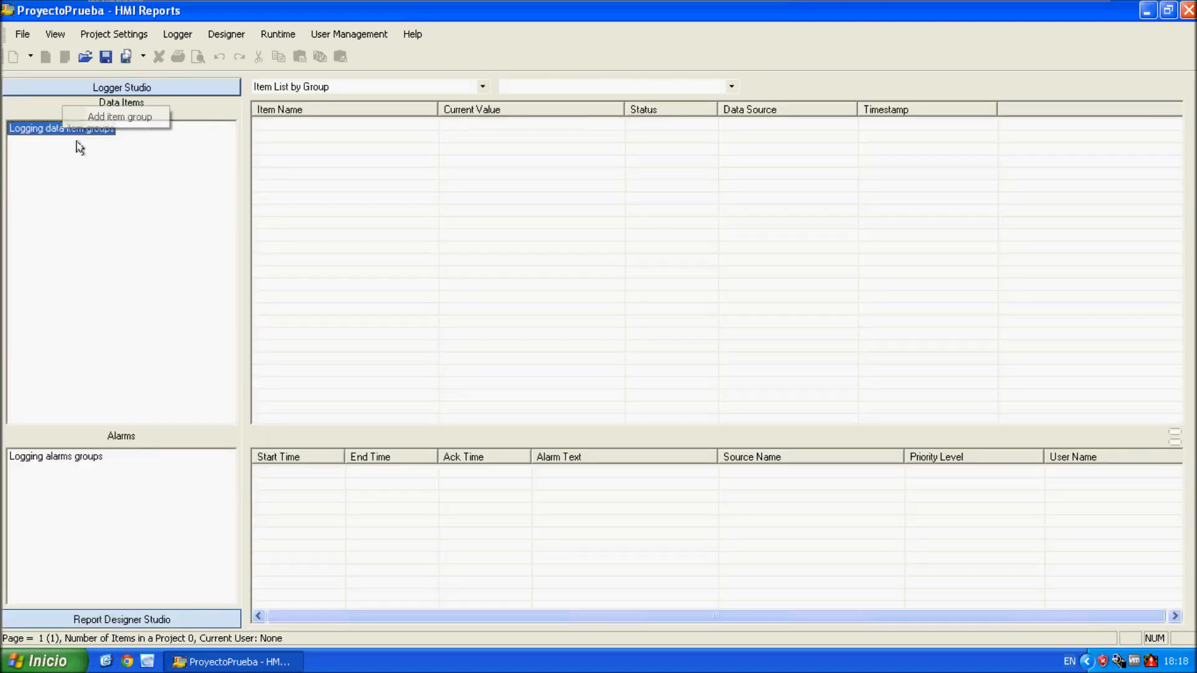
click(112, 122)
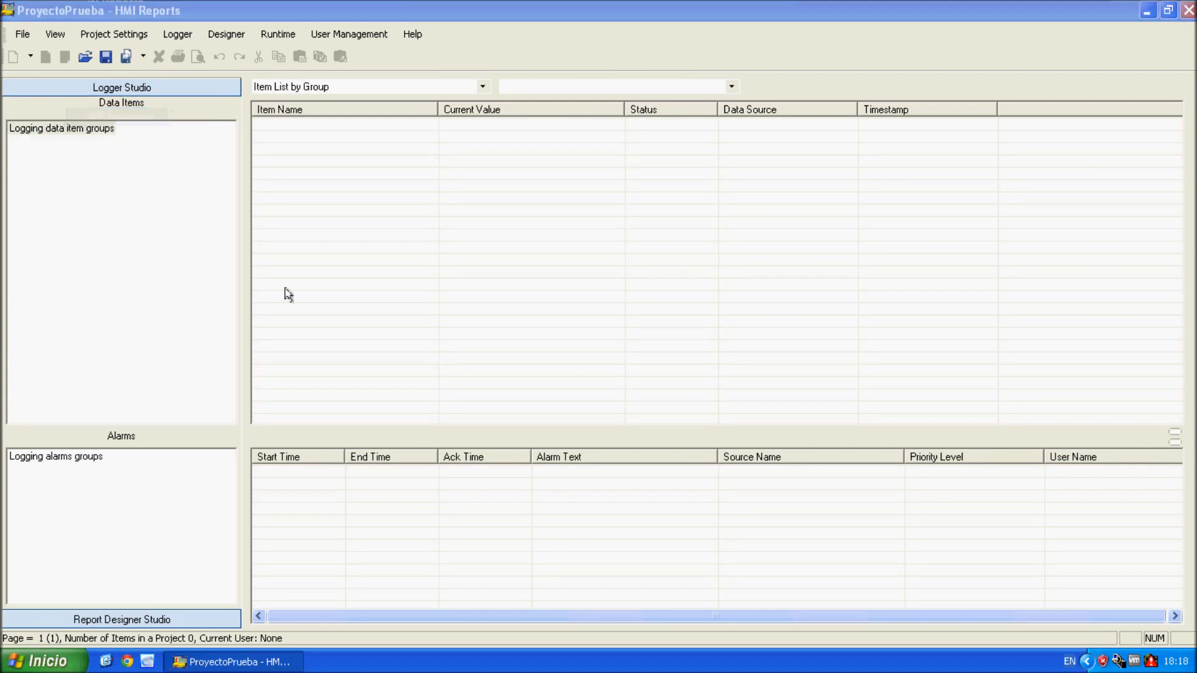
click(499, 176)
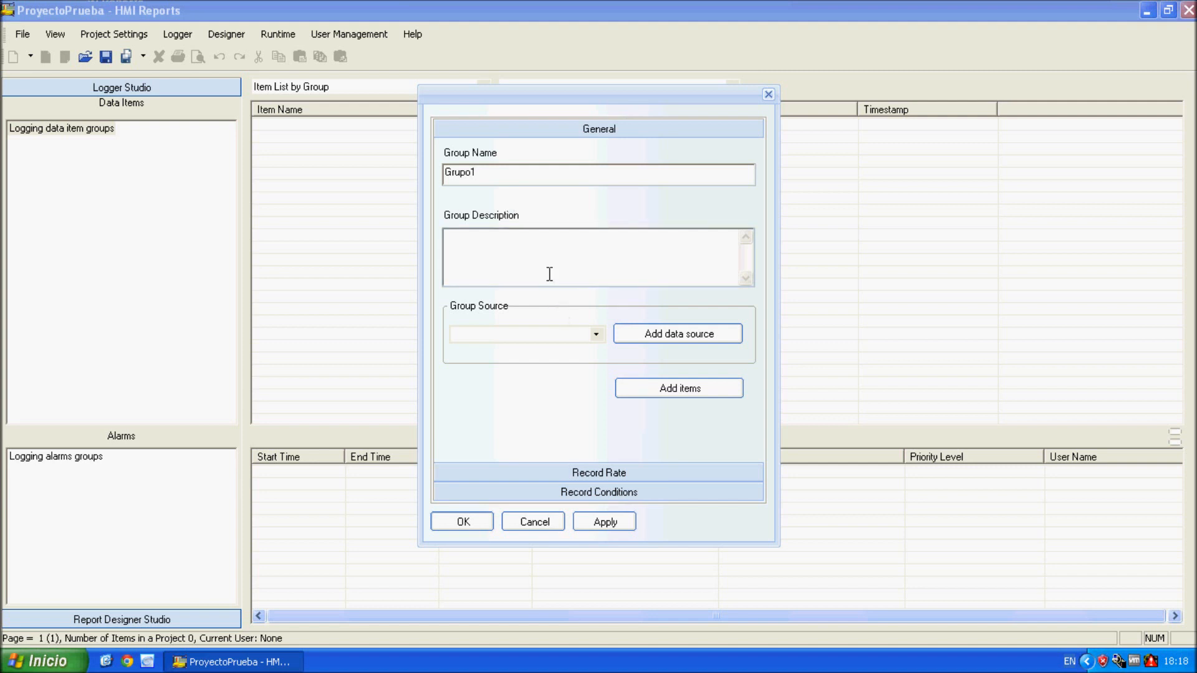
Define a data source for the group named InTouch, using the InTouch native driver as its data driver
click(666, 343)
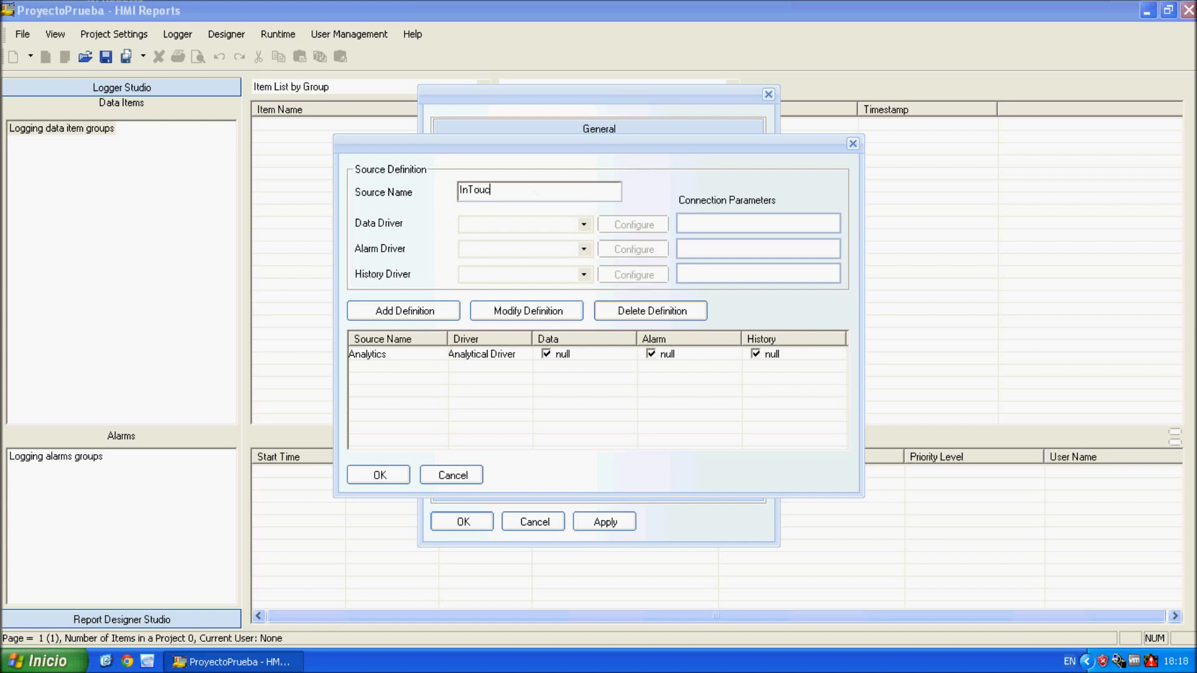
click(515, 224)
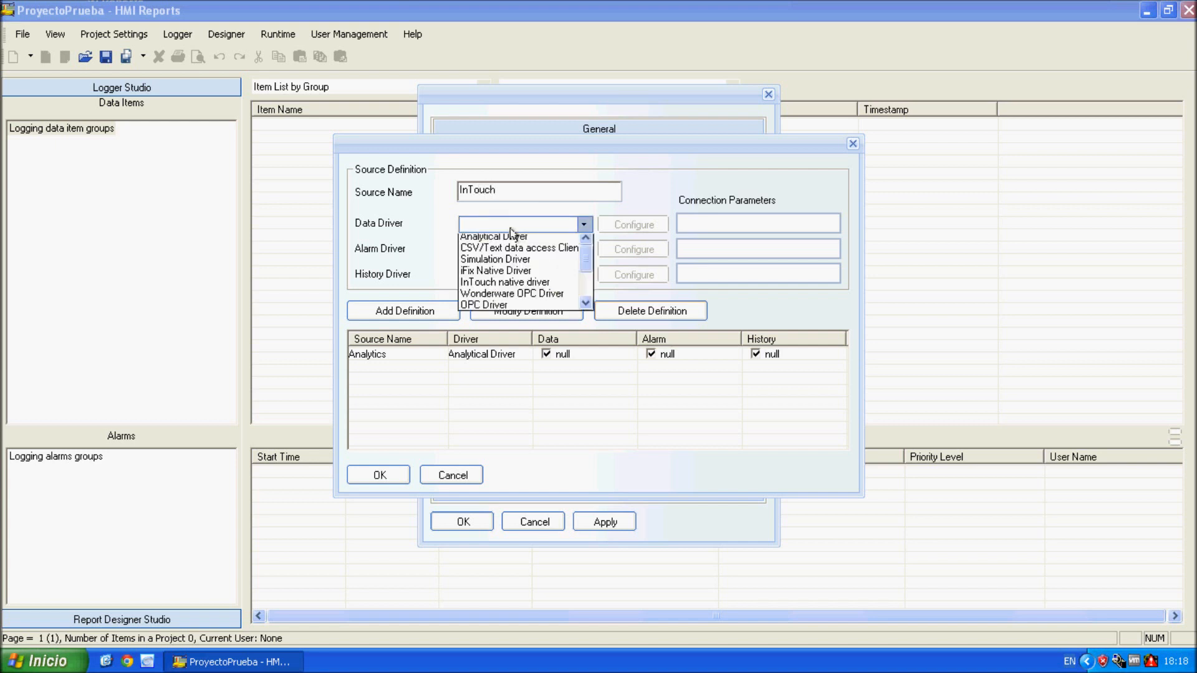
click(547, 291)
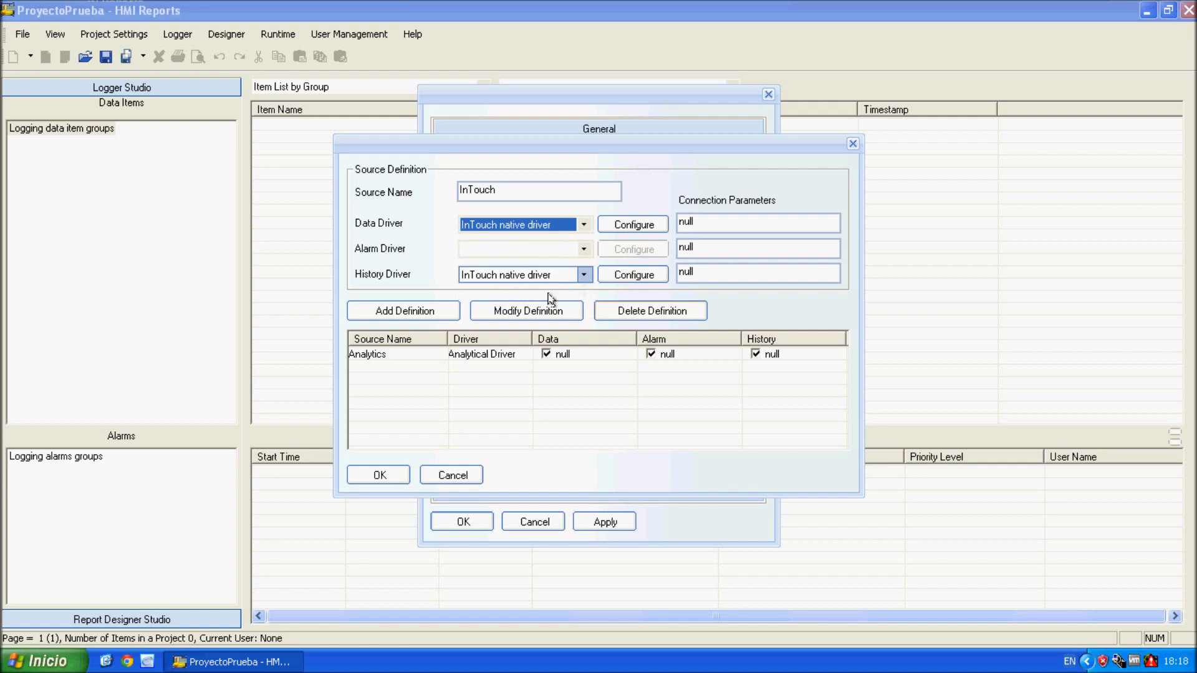
Configure the data driver's application path to the LAB6 folder inside My InTouch Applications
click(632, 227)
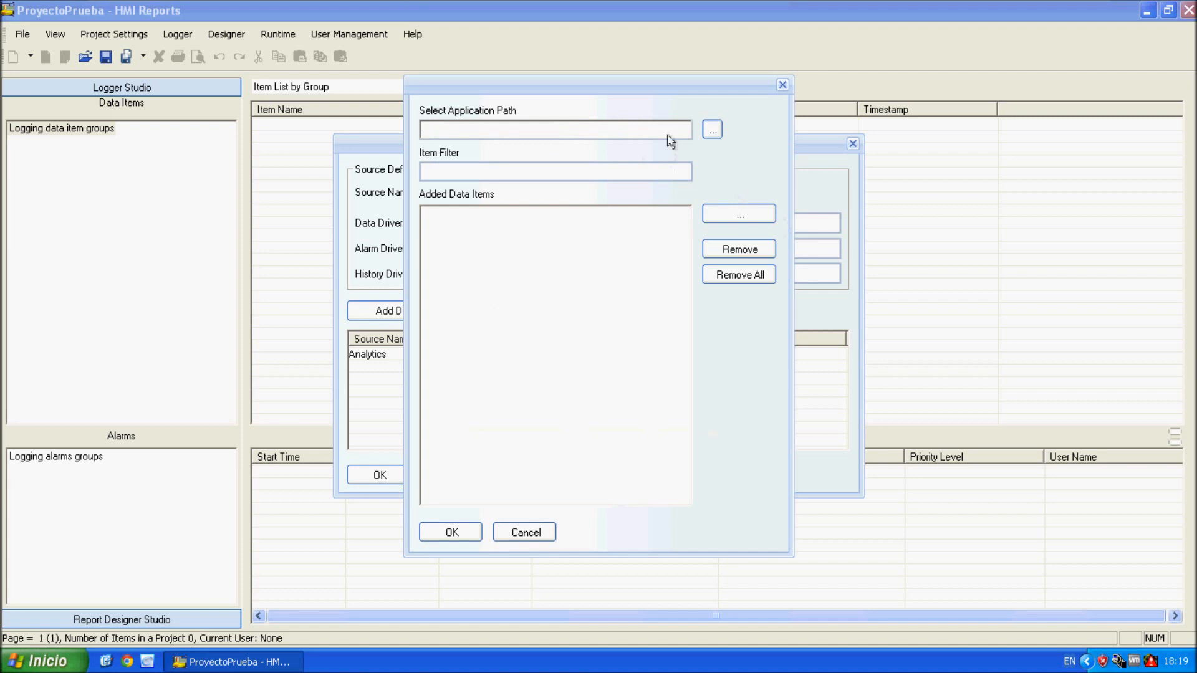
click(712, 130)
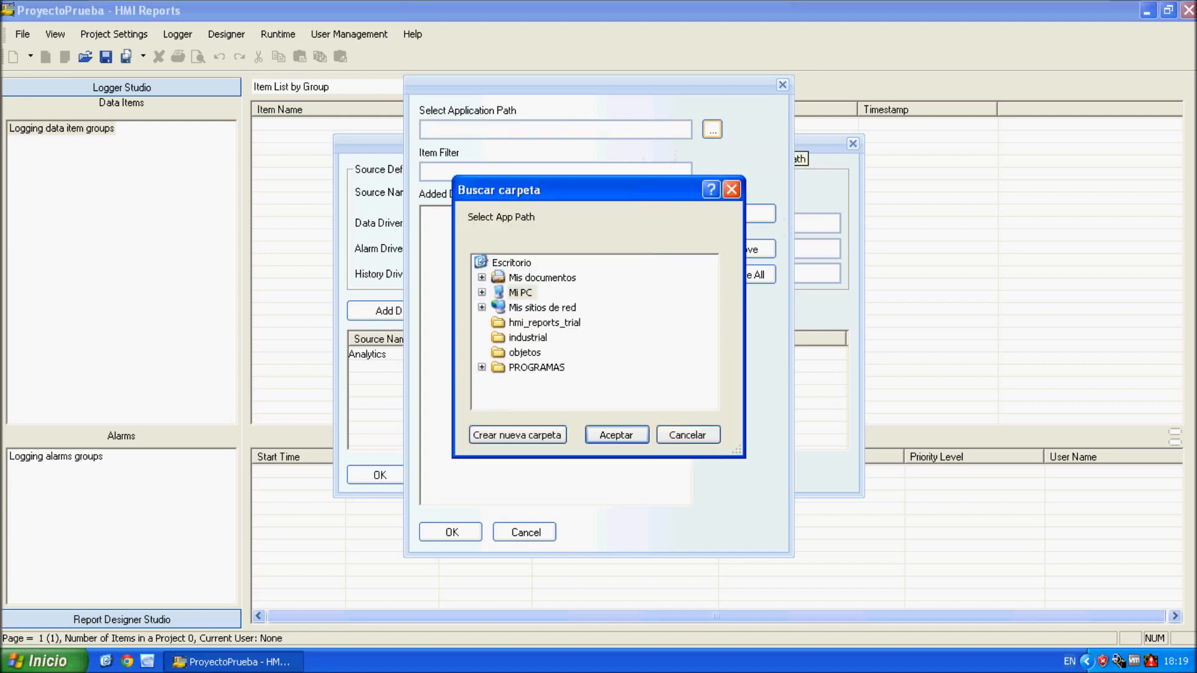
click(498, 290)
click(482, 278)
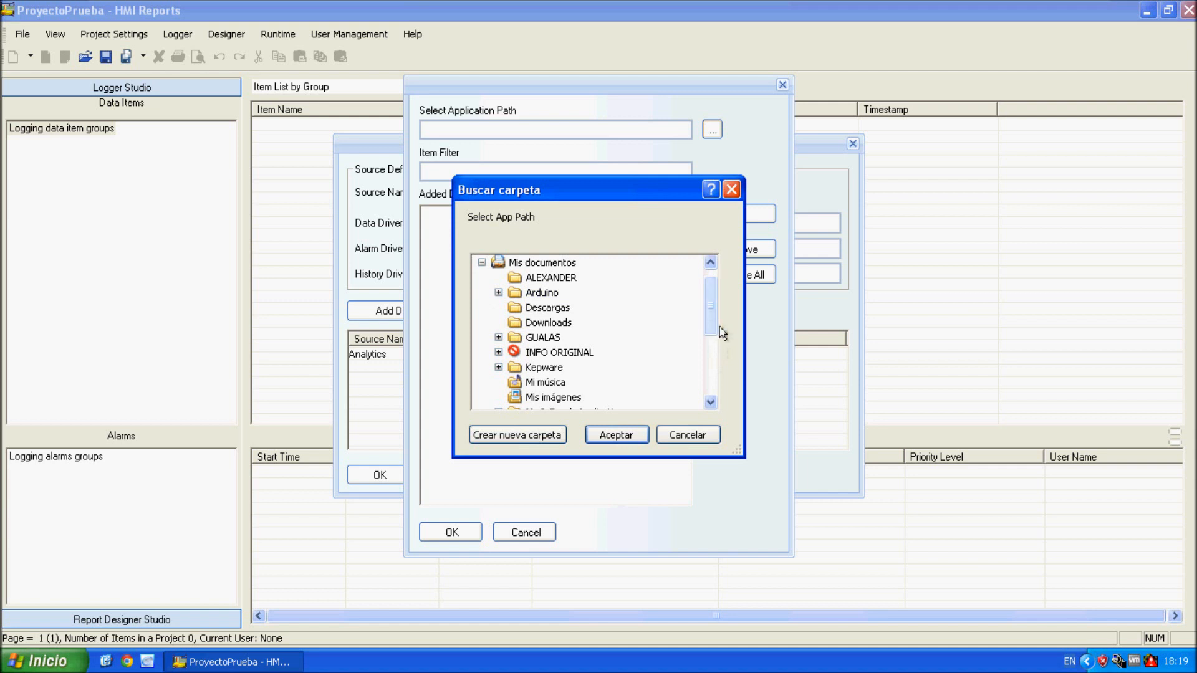
drag(710, 327, 721, 356)
click(499, 352)
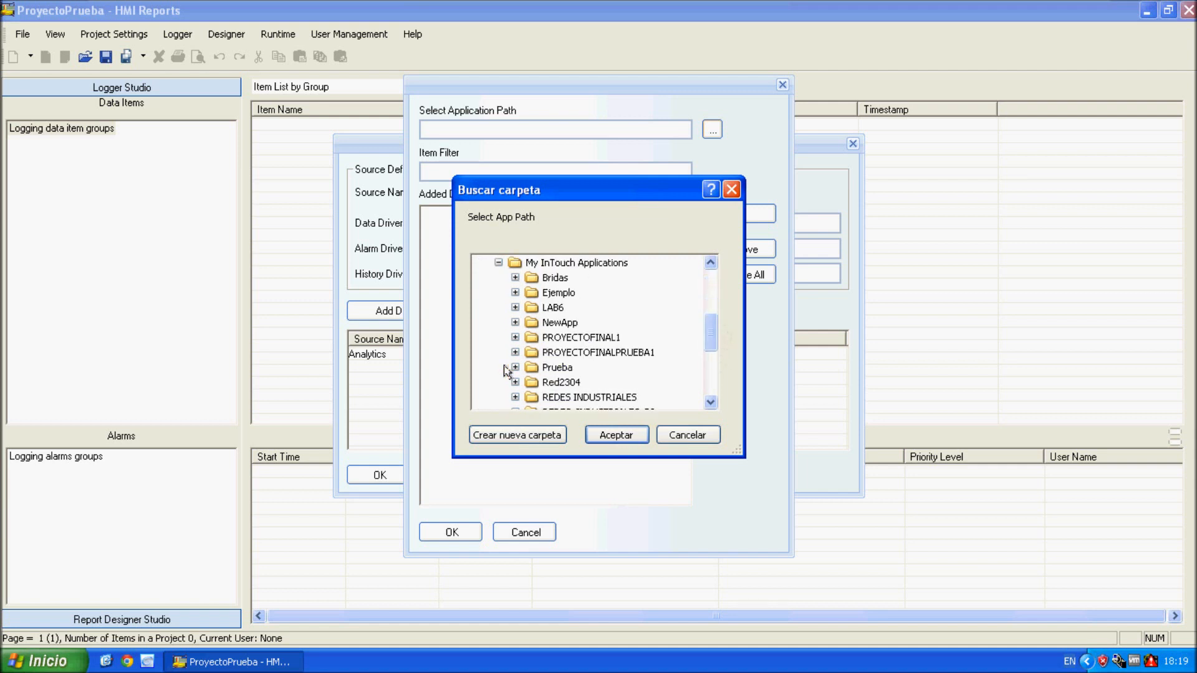
double_click(552, 307)
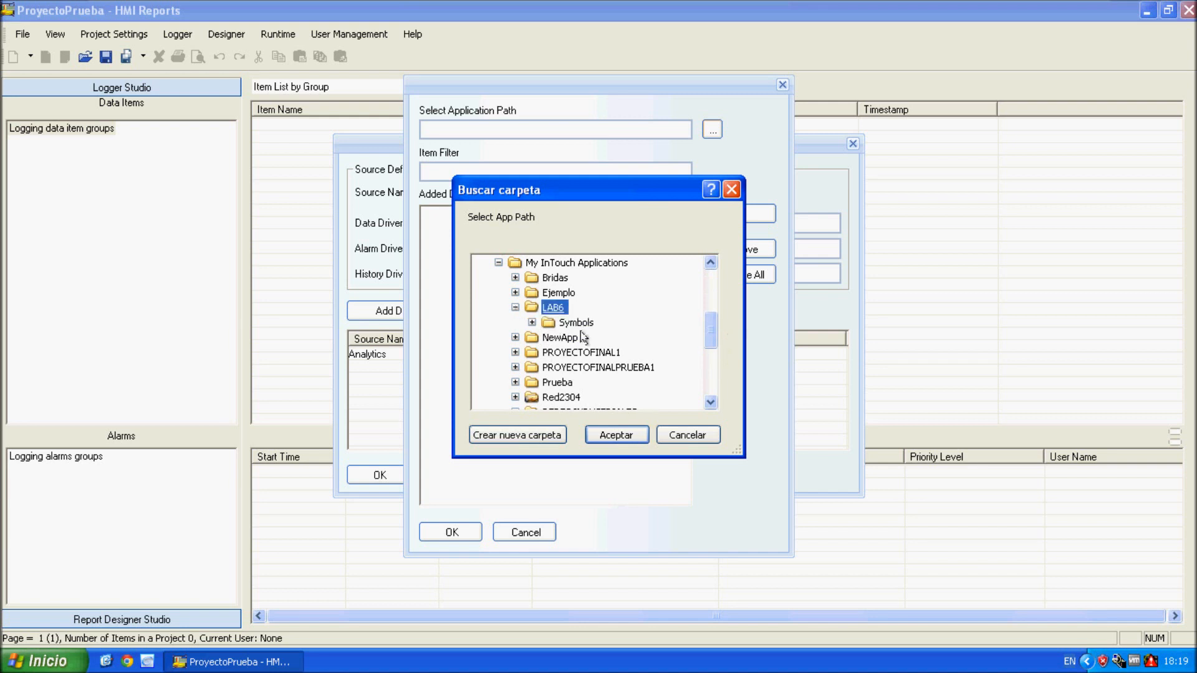
click(616, 435)
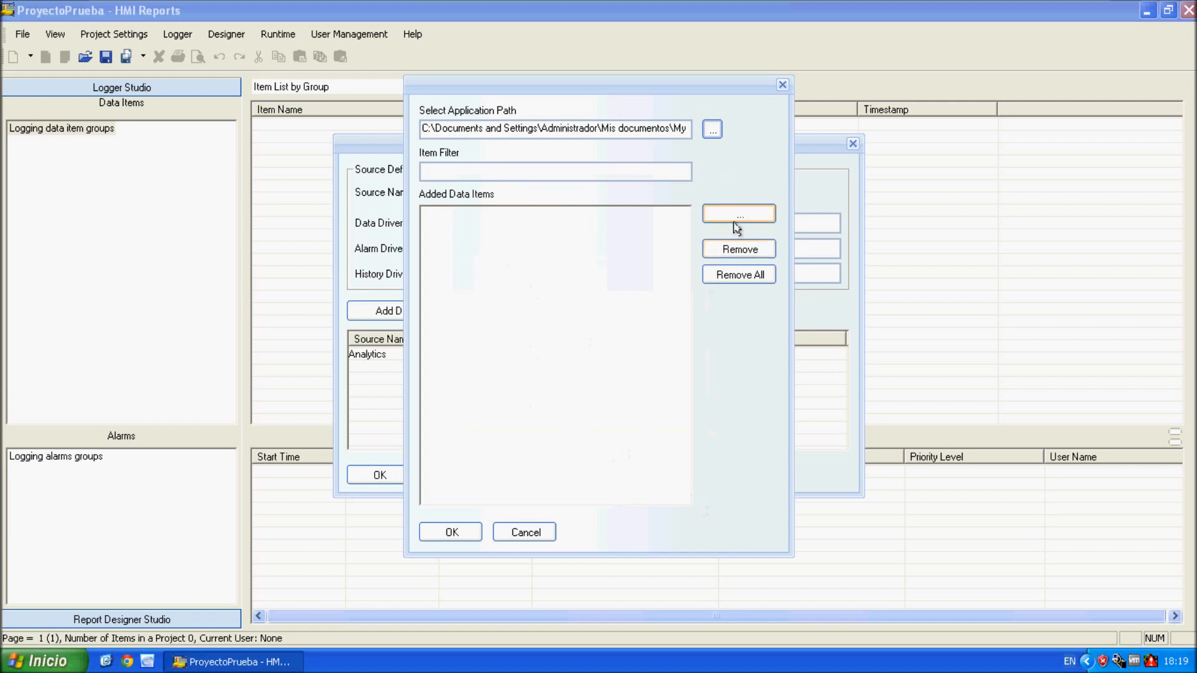
Select every tag in the tag browser, from $AccessLevel through HopperSetPoint, and save them as the data driver's data items
click(756, 221)
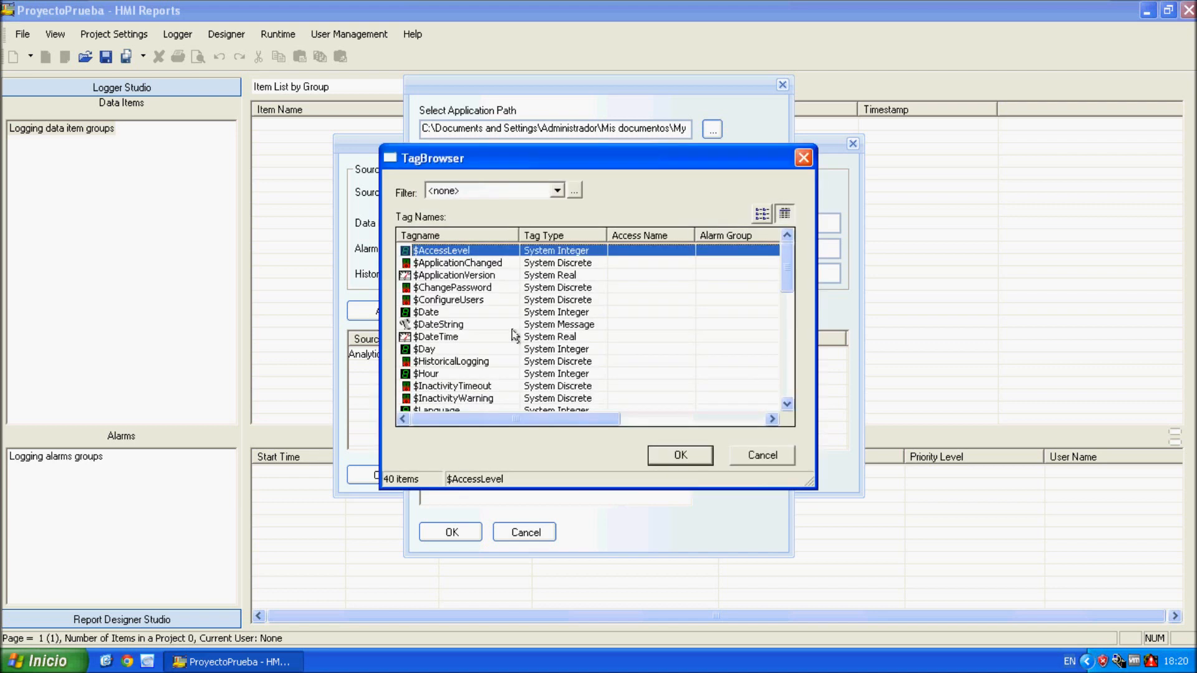
drag(788, 268, 800, 407)
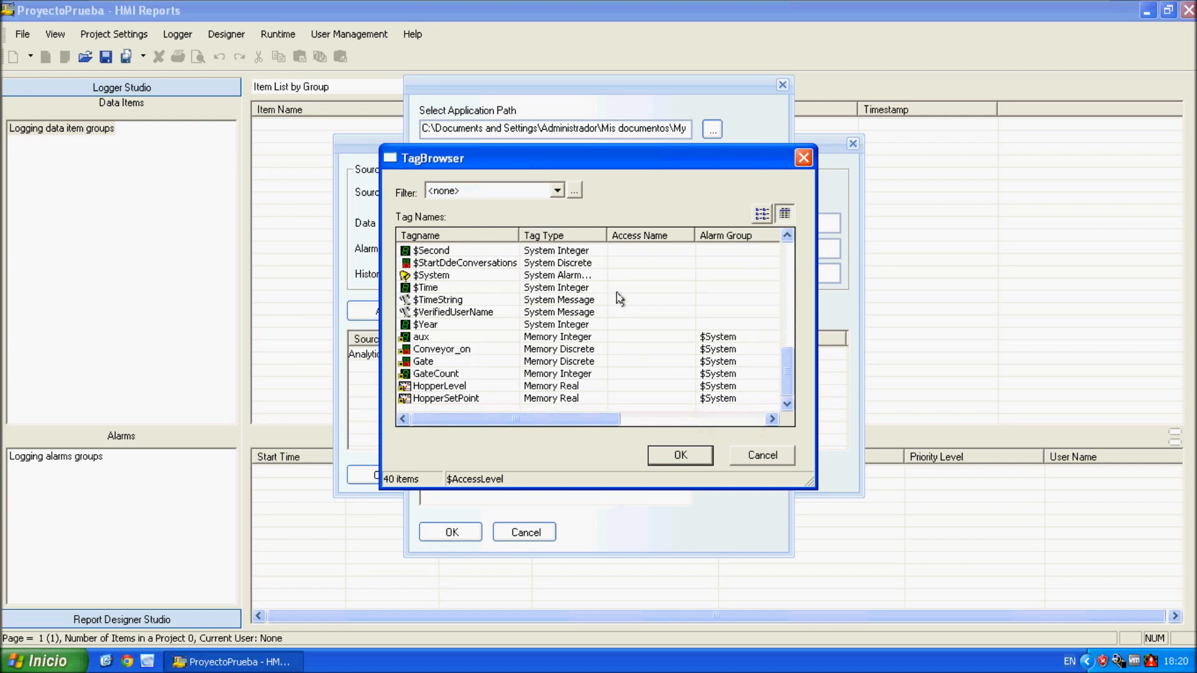
drag(788, 392, 788, 278)
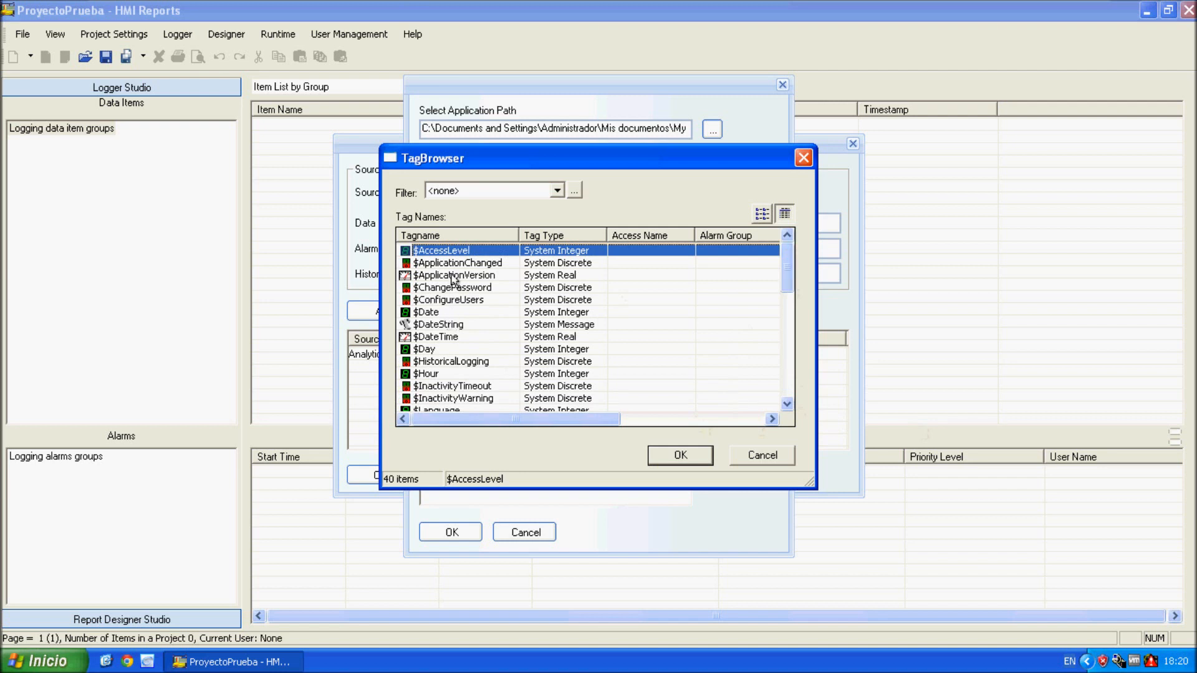
key(shift+Down)
key(shift+Down)
key(shift+Down)
key(shift+Down)
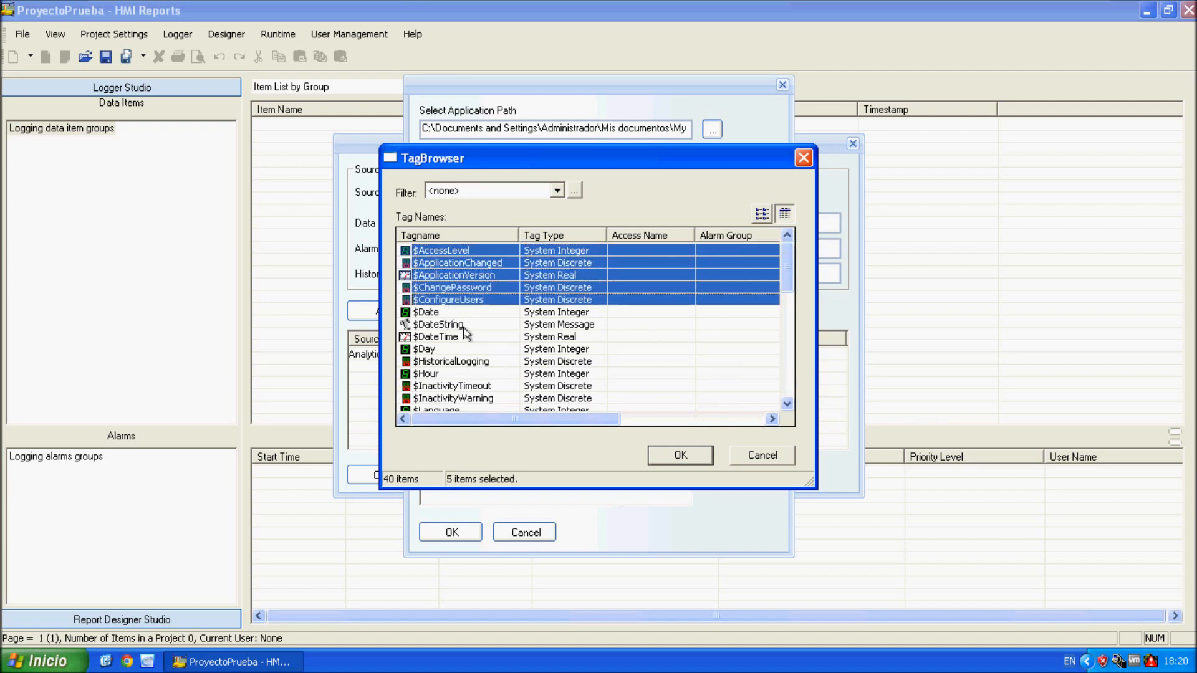
key(shift+Down)
key(shift+Down)
key(shift+Down)
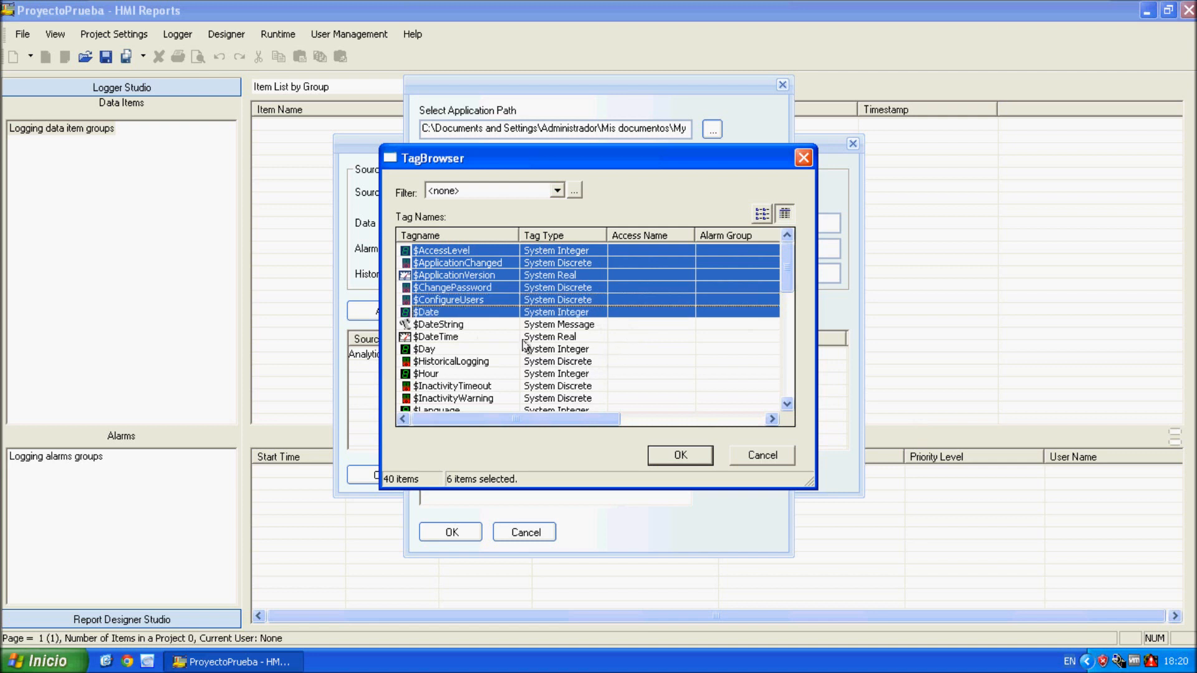
key(shift+Down)
key(shift+Down)
key(shift+Down)
key(shift+Down)
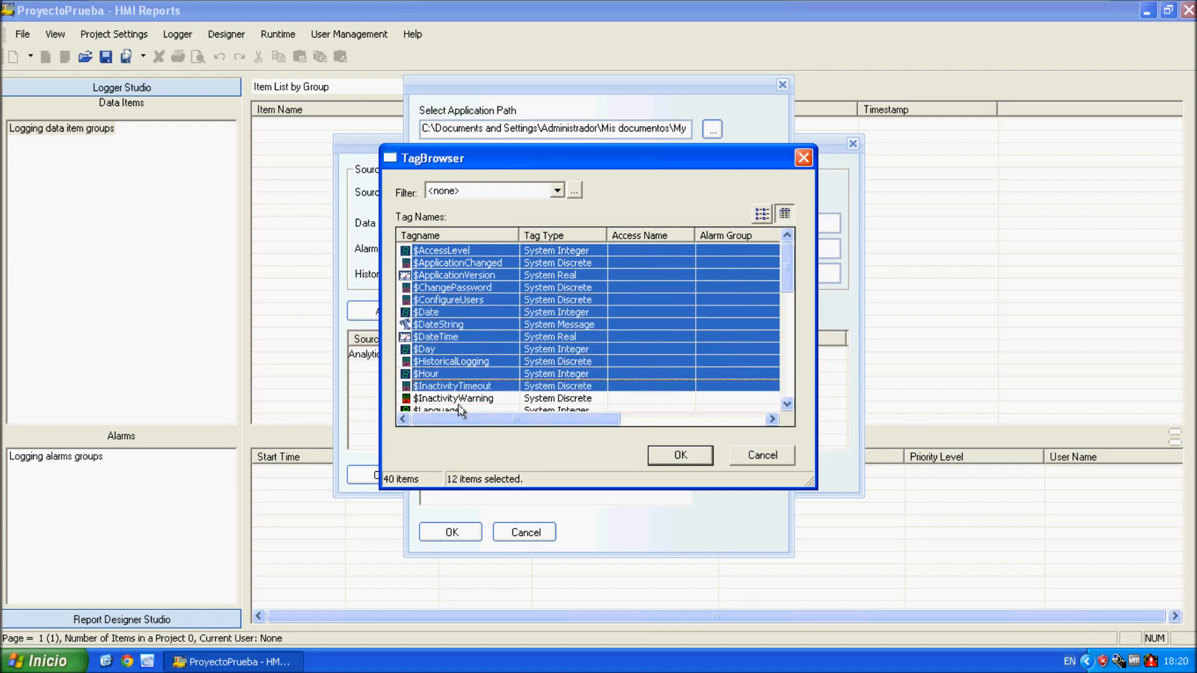
key(shift+Down)
key(shift+Down)
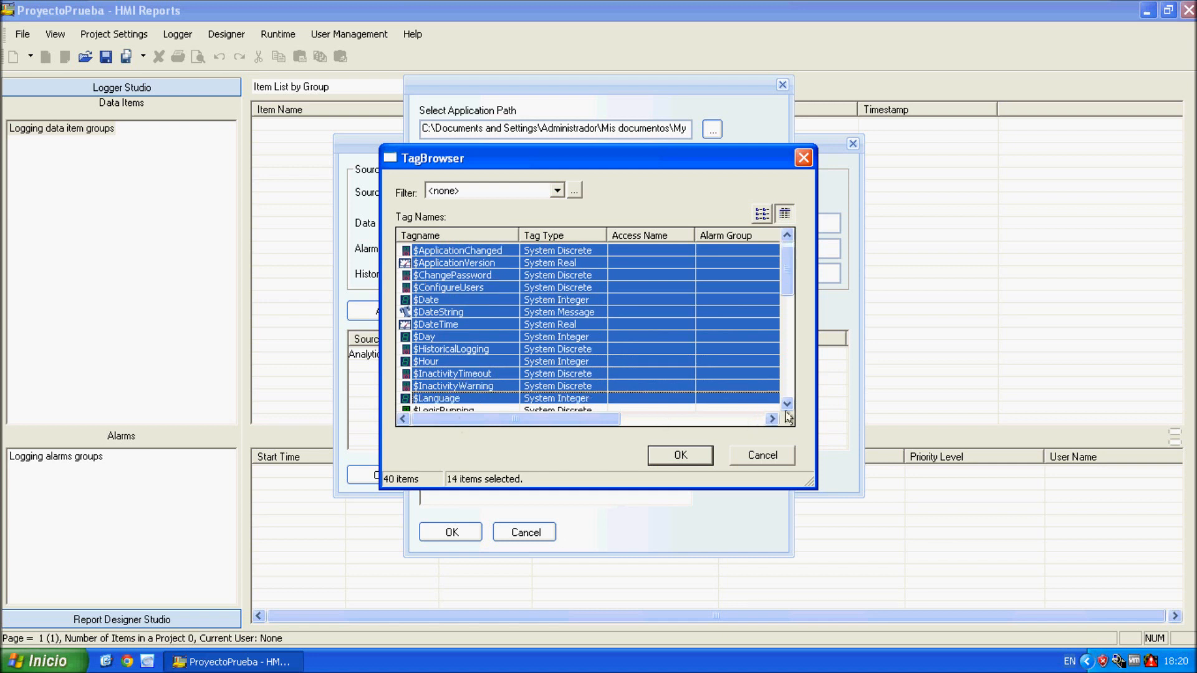
scroll(798, 419, down, 3)
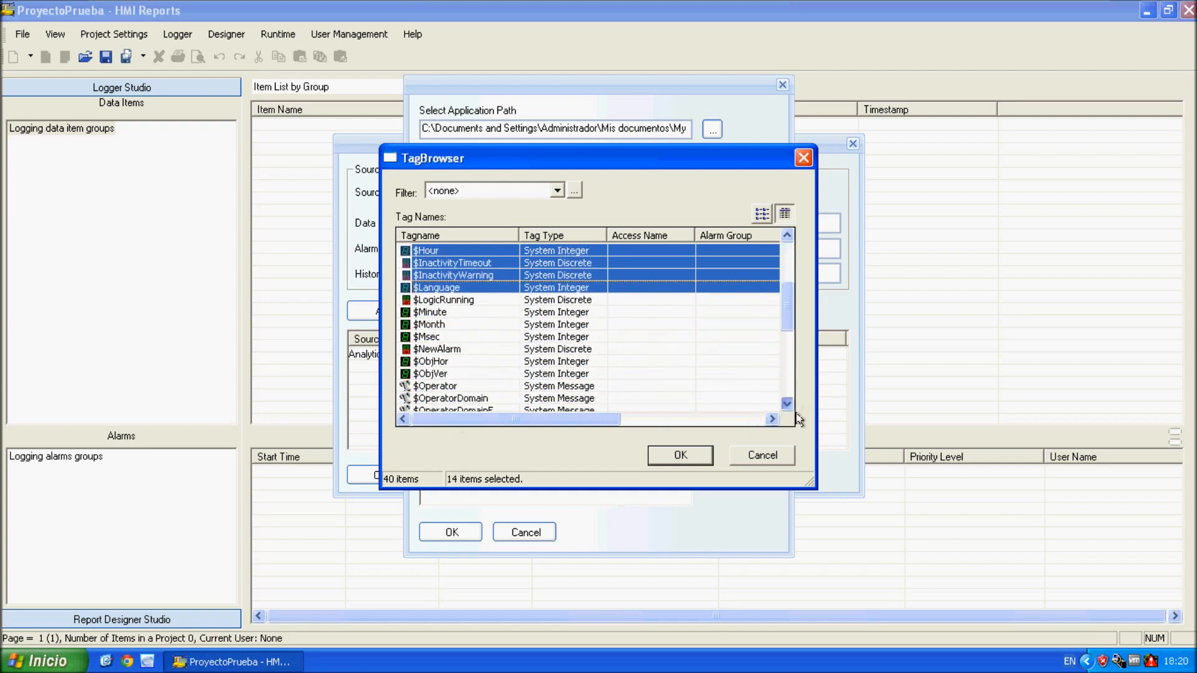
key(shift+Down)
key(shift+Down)
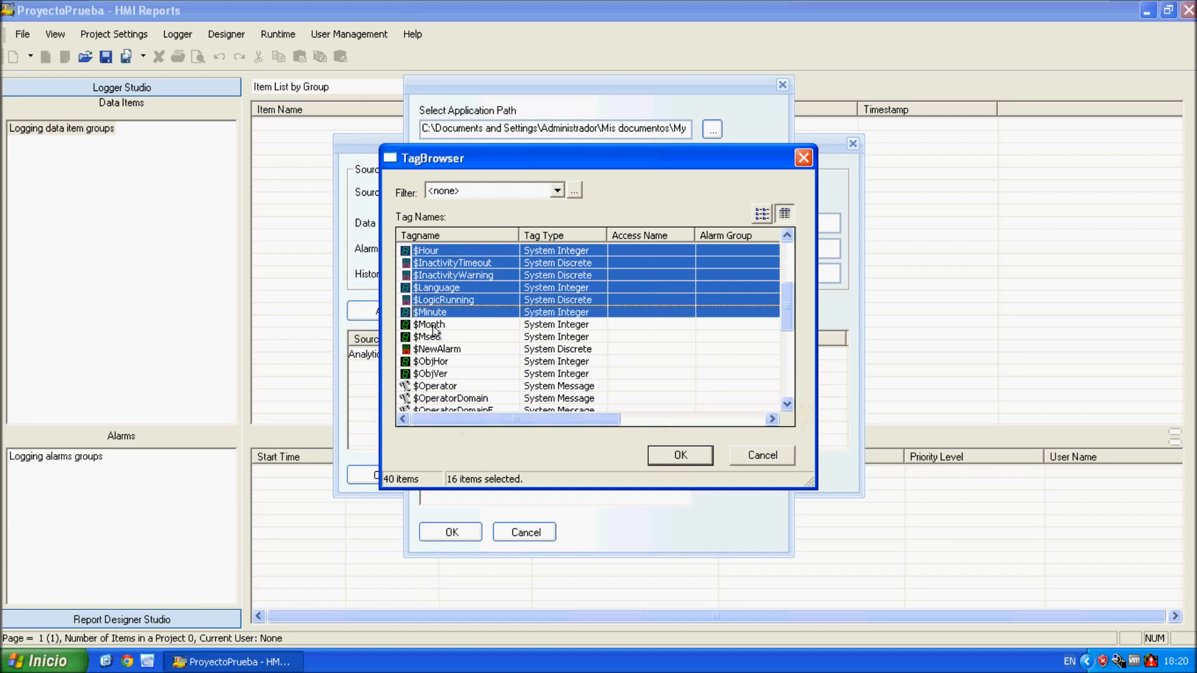
key(shift+Down)
key(shift+Down)
key(shift+Down)
key(shift+Down)
key(shift+Down)
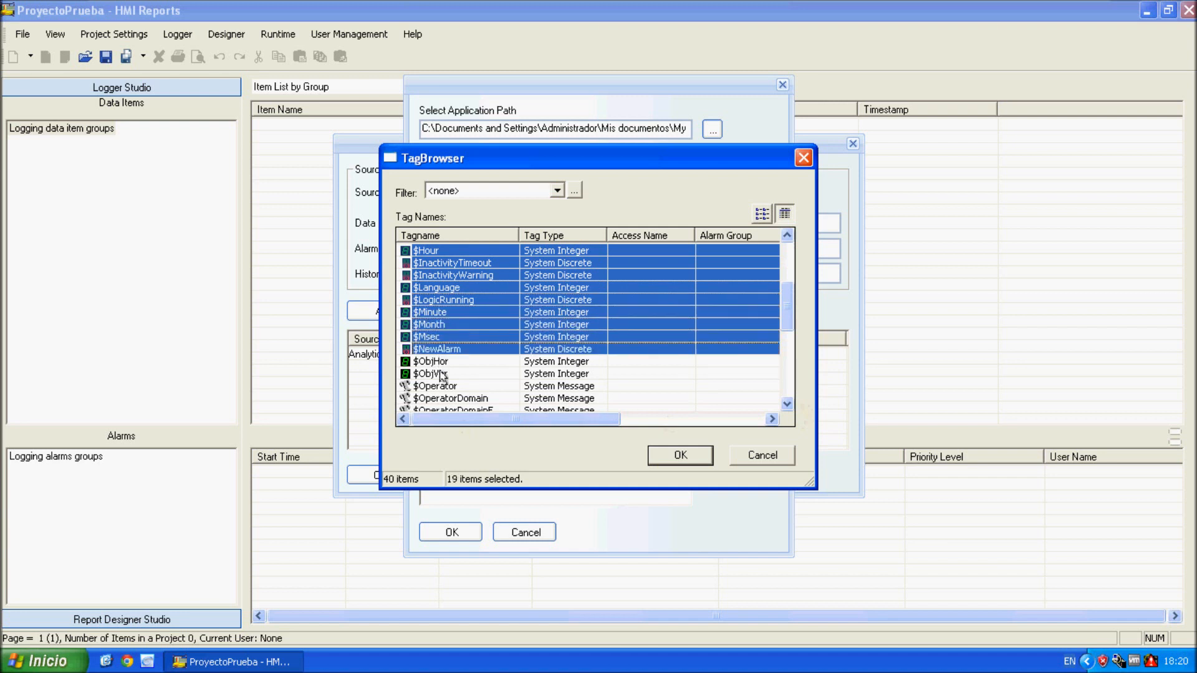
key(shift+Down)
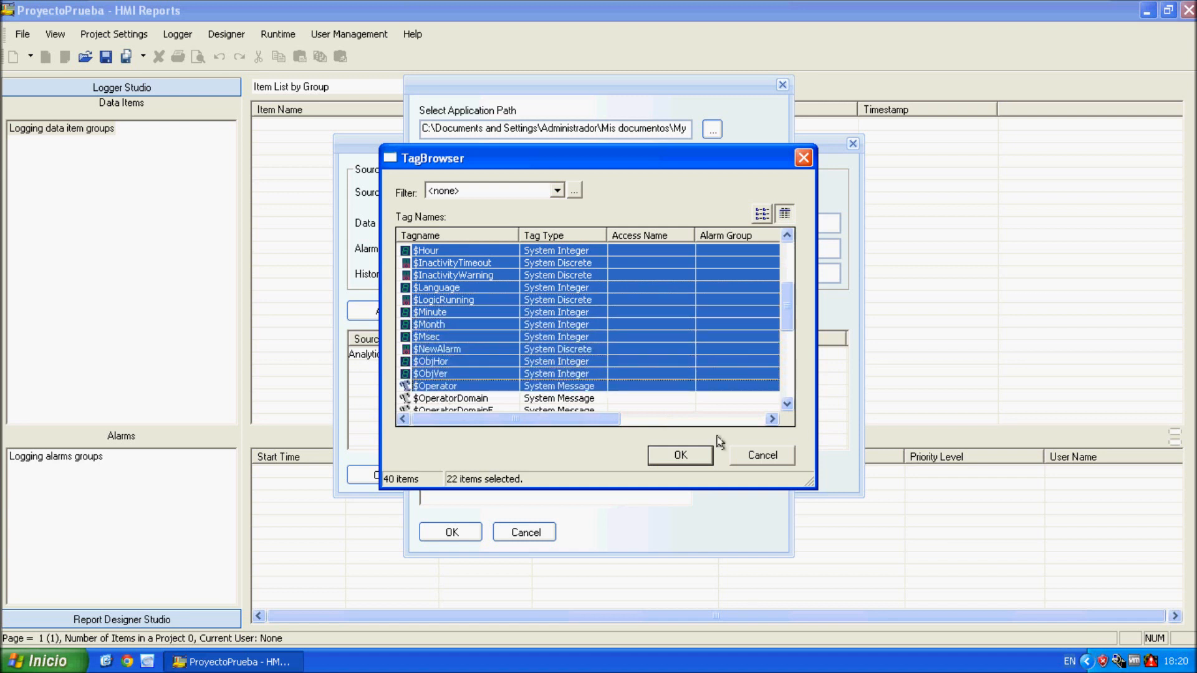
scroll(799, 422, down, 1)
scroll(799, 422, down, 7)
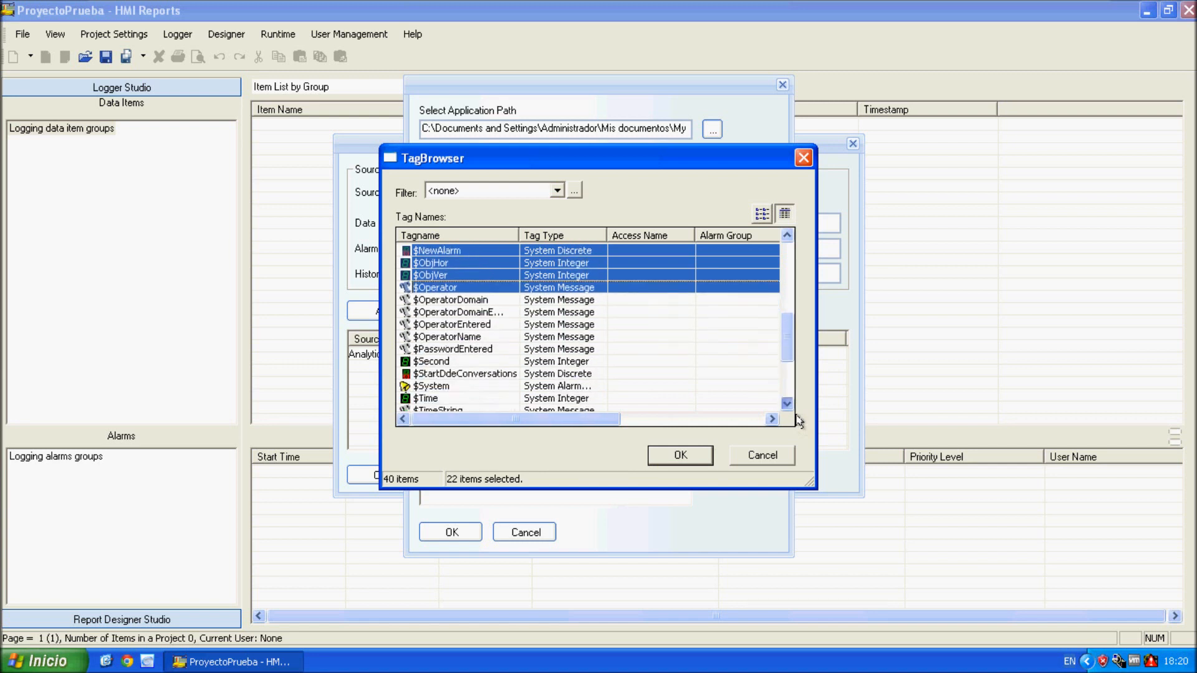
ctrl+click(458, 301)
ctrl+click(458, 313)
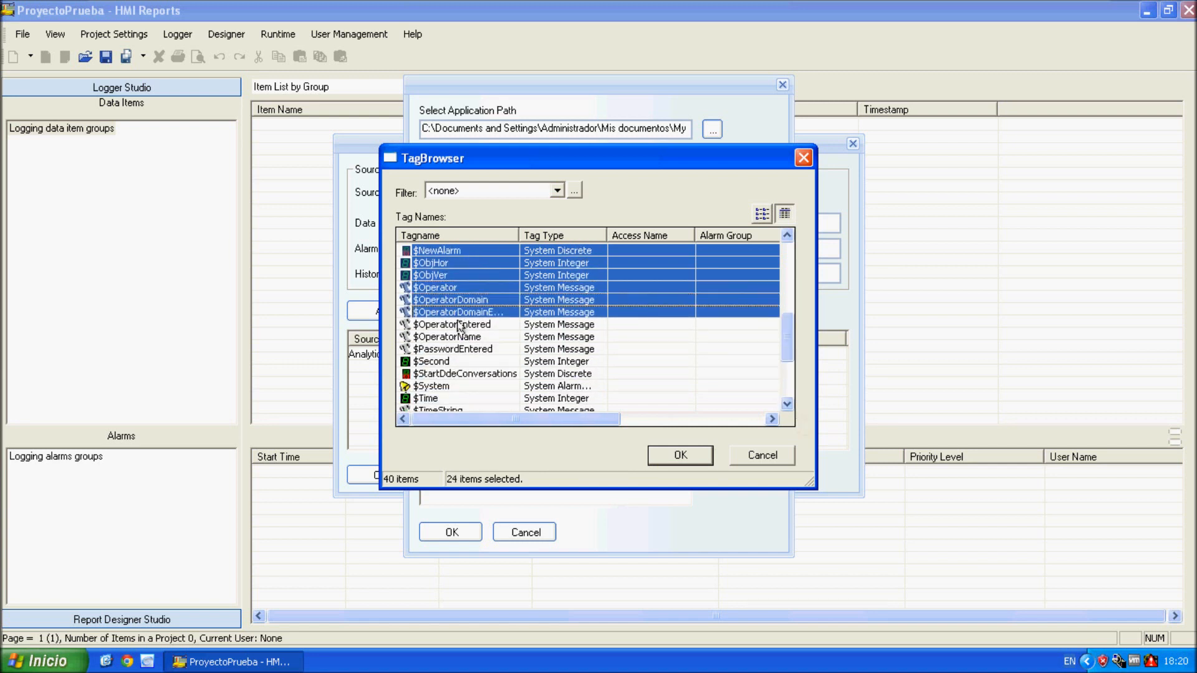
ctrl+click(458, 325)
ctrl+click(458, 351)
ctrl+click(458, 338)
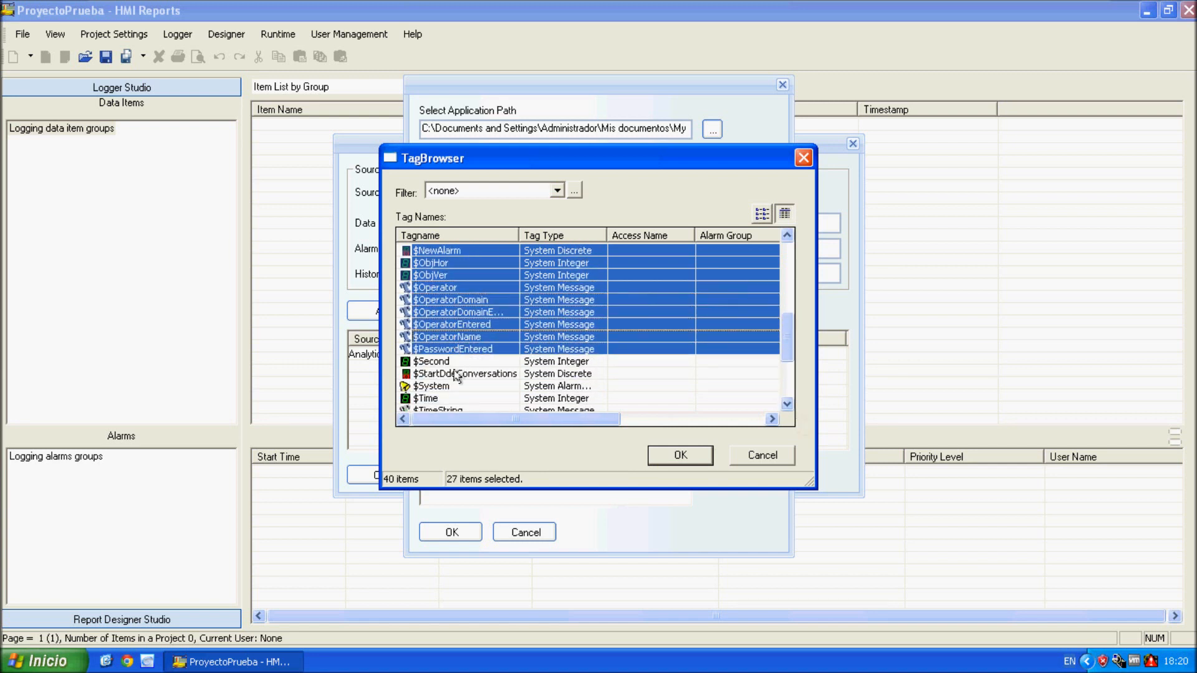
ctrl+click(458, 362)
ctrl+click(459, 374)
ctrl+click(457, 387)
ctrl+click(450, 399)
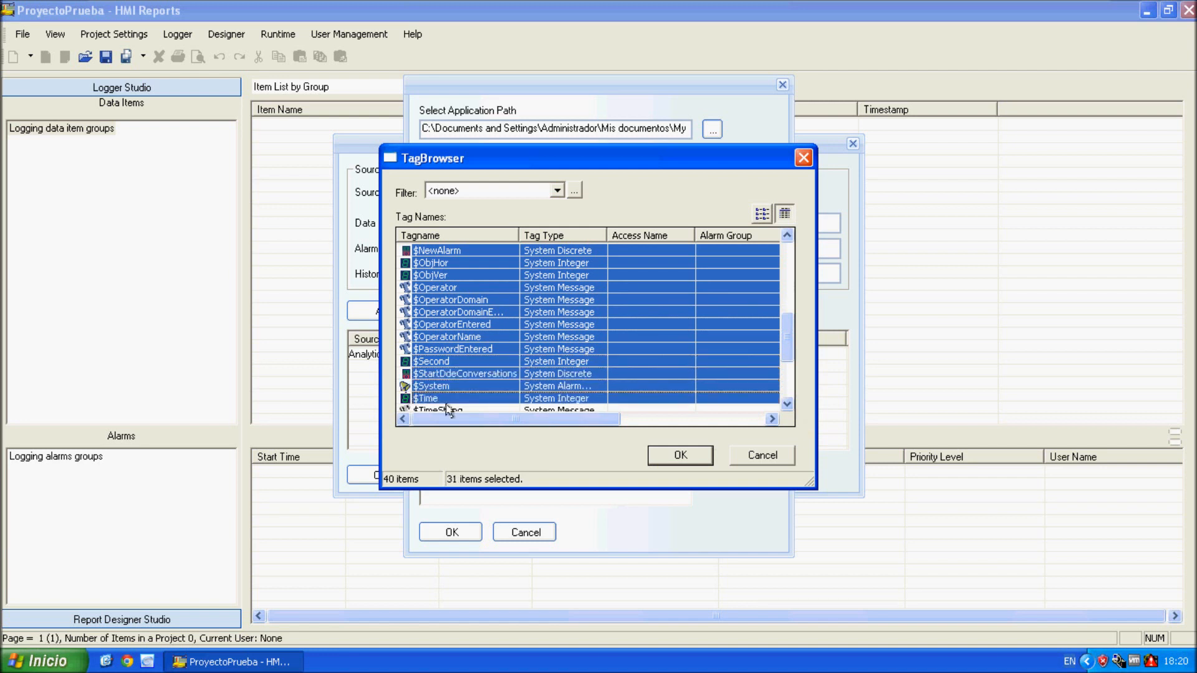
scroll(798, 417, down, 3)
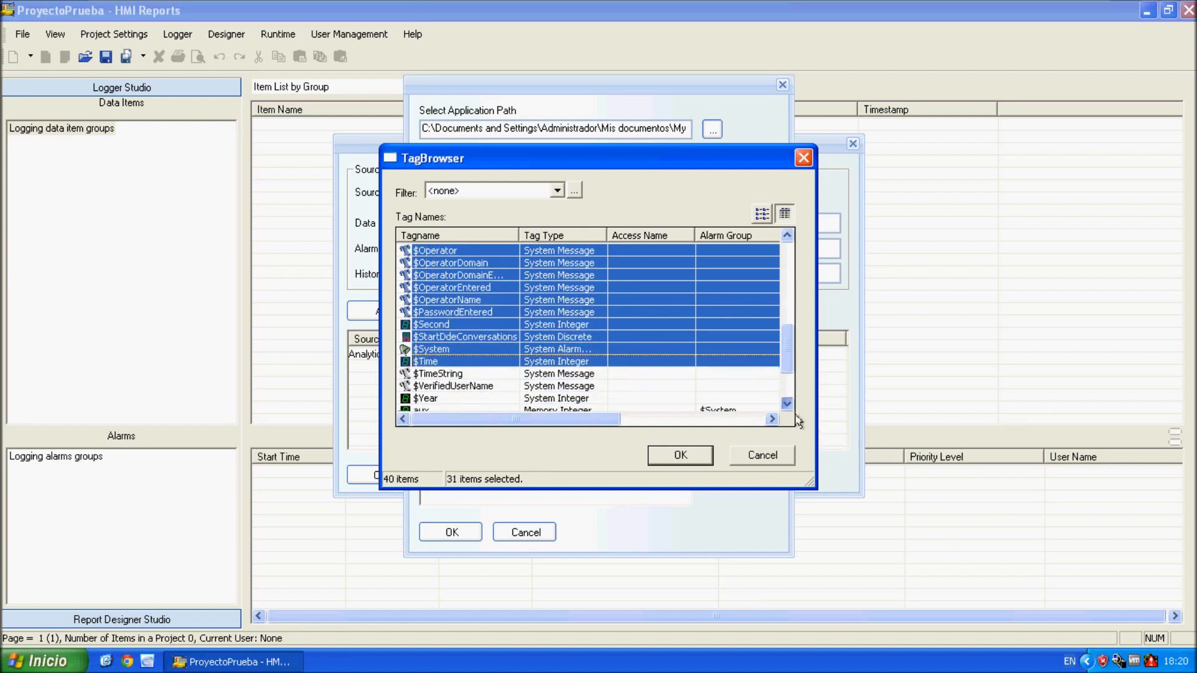
ctrl+click(473, 325)
ctrl+click(468, 337)
ctrl+click(452, 351)
ctrl+click(435, 365)
ctrl+click(434, 375)
ctrl+click(434, 387)
ctrl+click(434, 399)
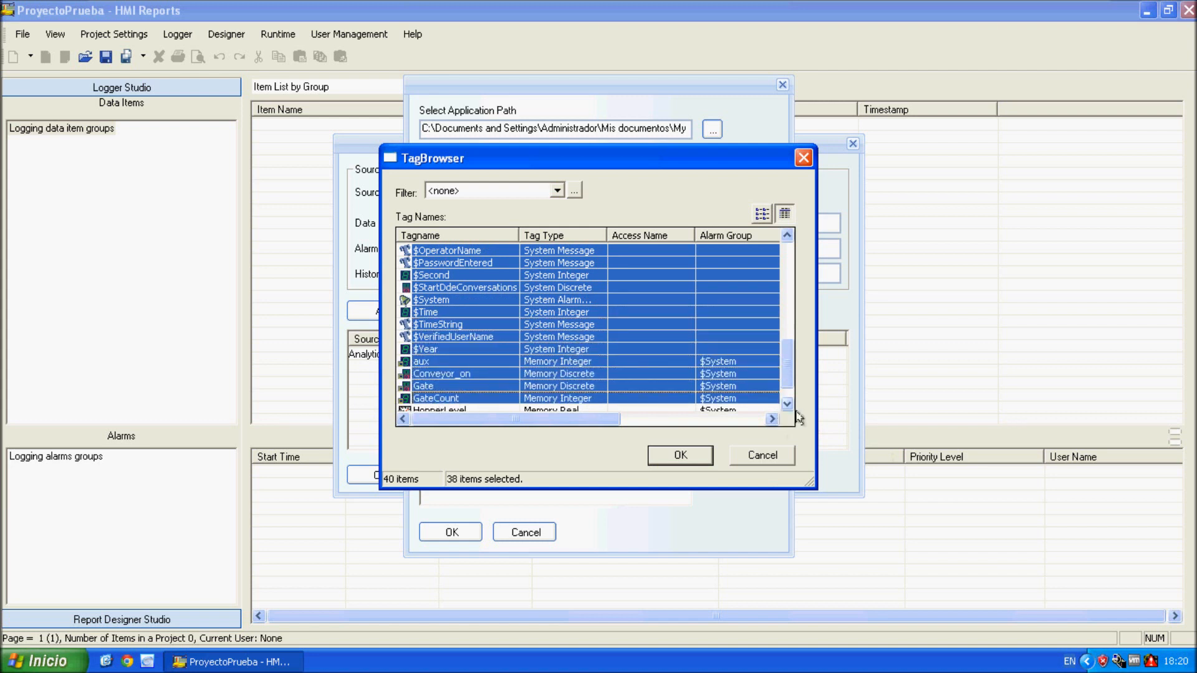
scroll(779, 412, down, 1)
ctrl+click(546, 388)
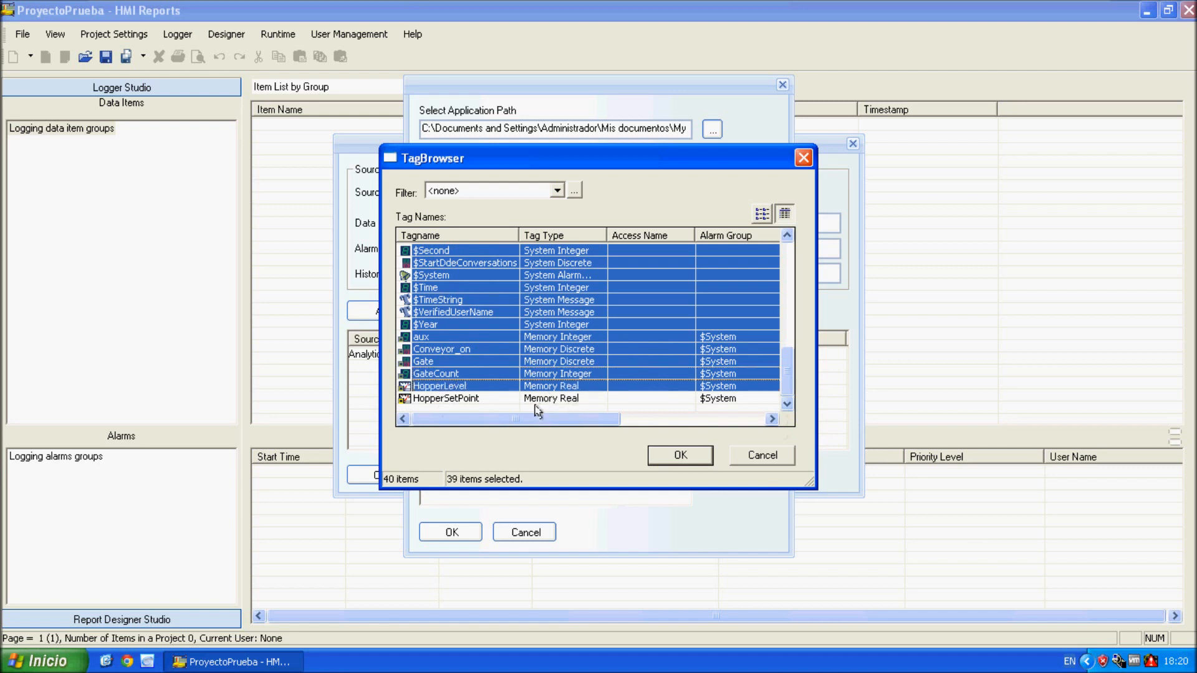
ctrl+click(535, 400)
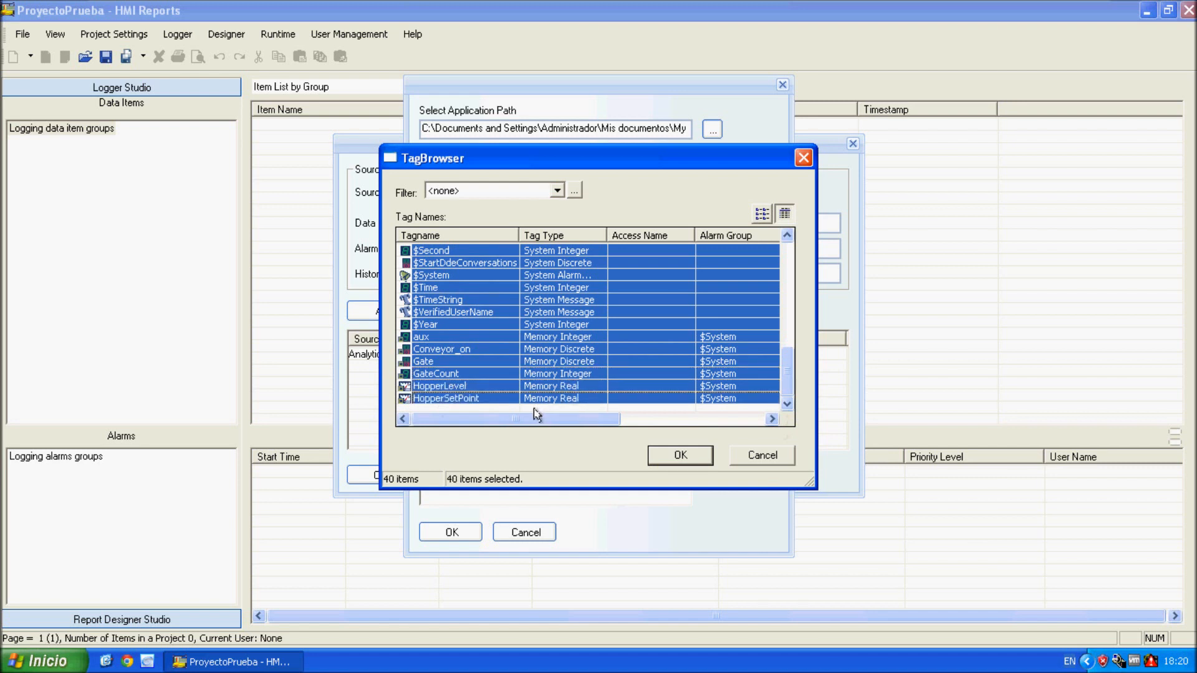
click(686, 461)
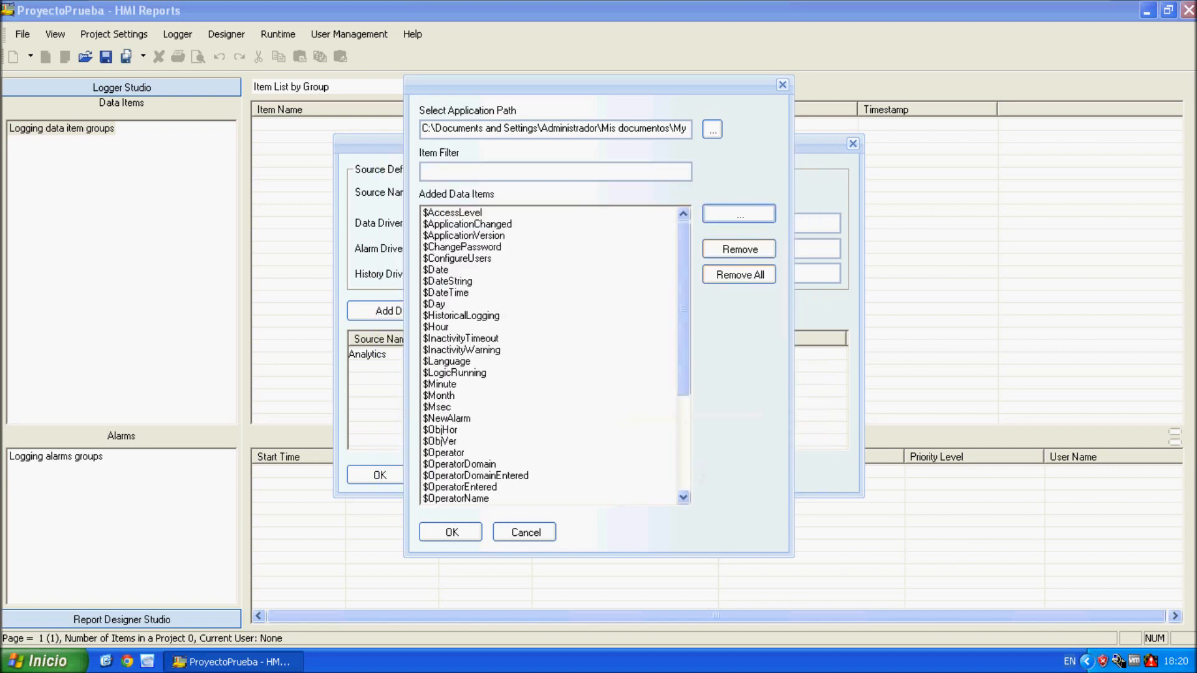
drag(688, 307, 687, 483)
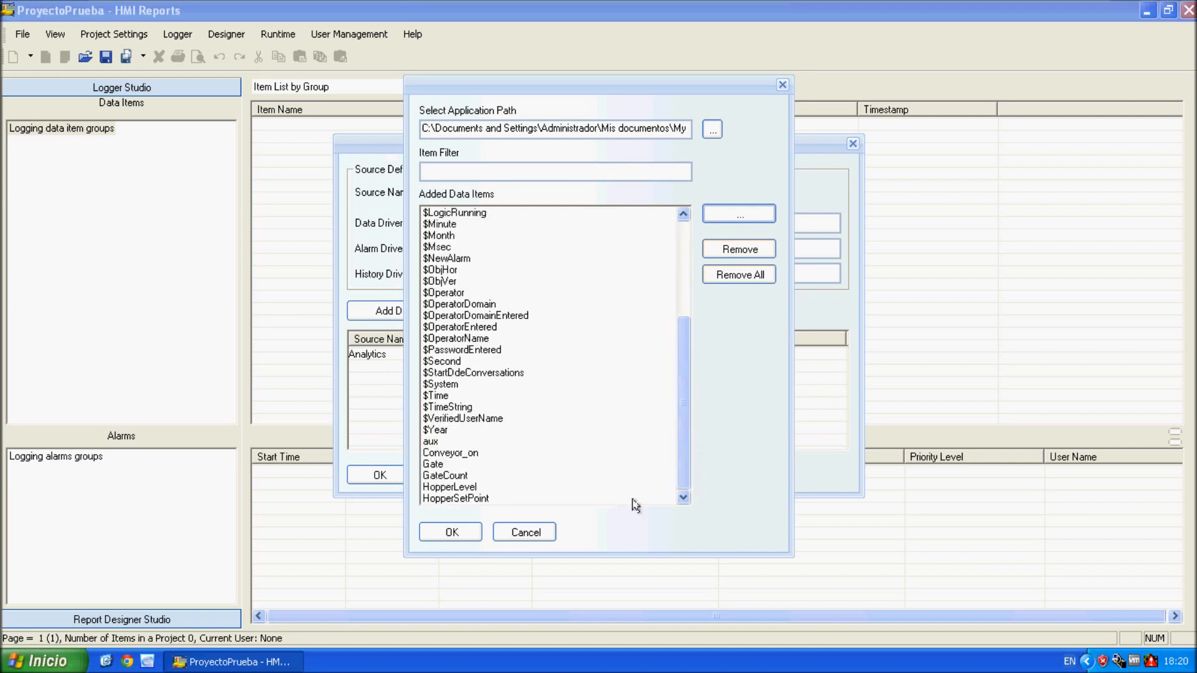
click(475, 536)
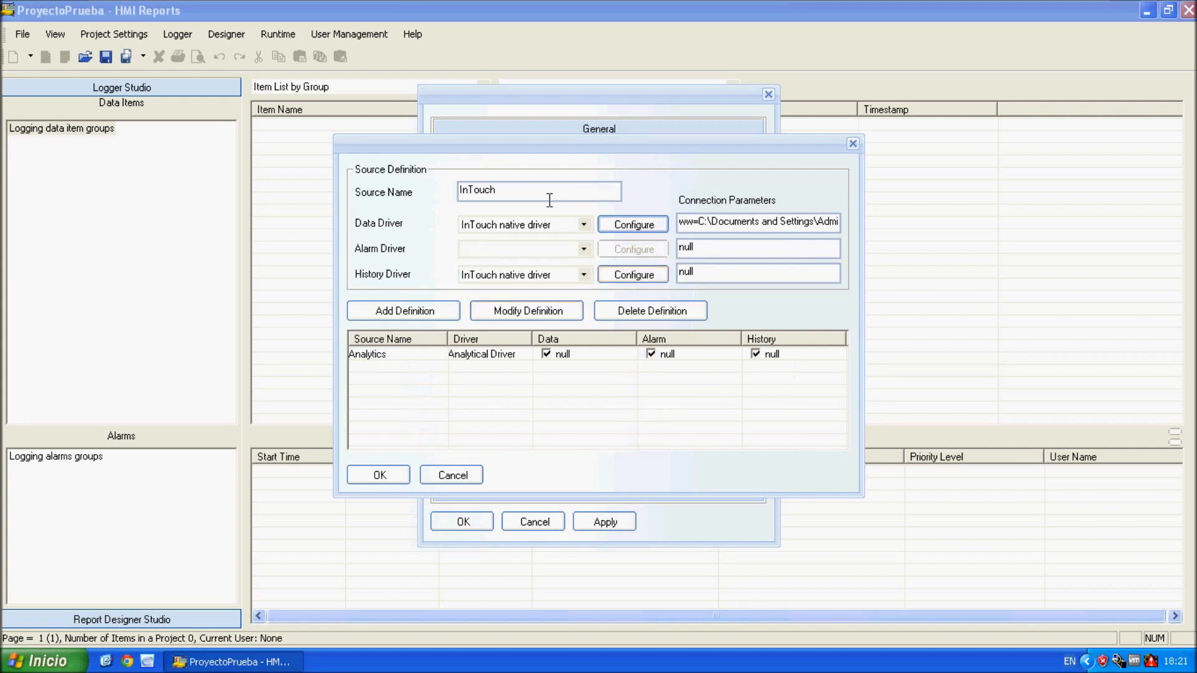
click(584, 250)
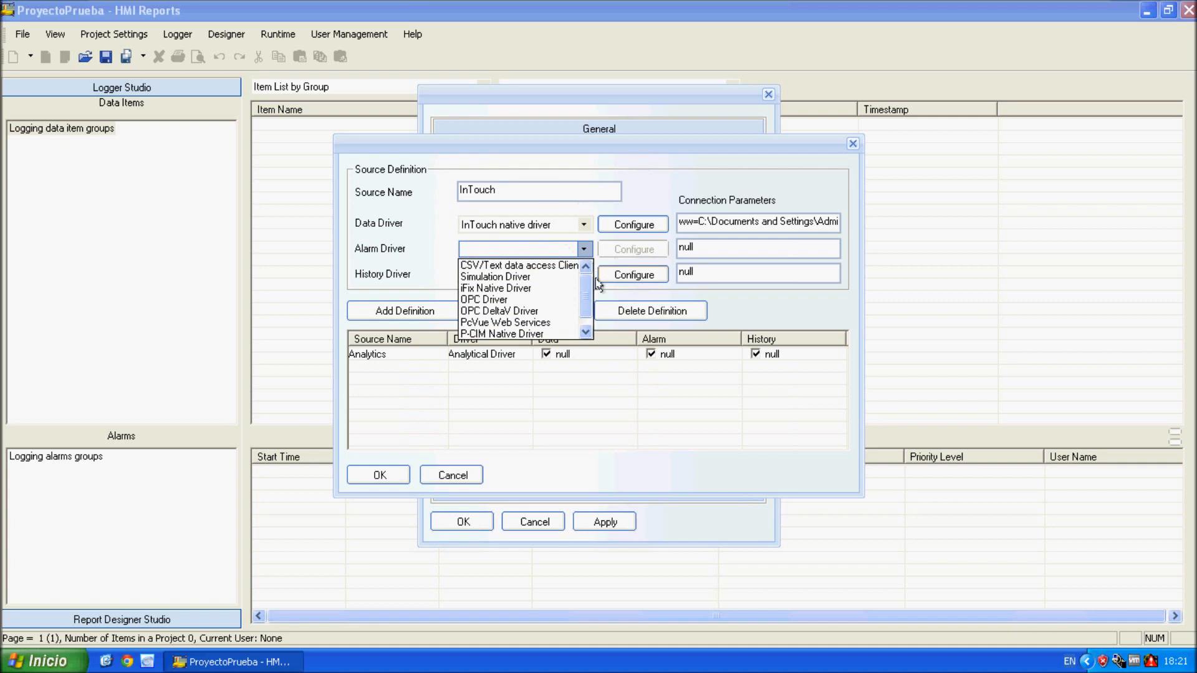
mouse_move(590, 301)
mouse_down()
mouse_move(597, 337)
mouse_move(597, 286)
mouse_up()
click(595, 264)
click(595, 274)
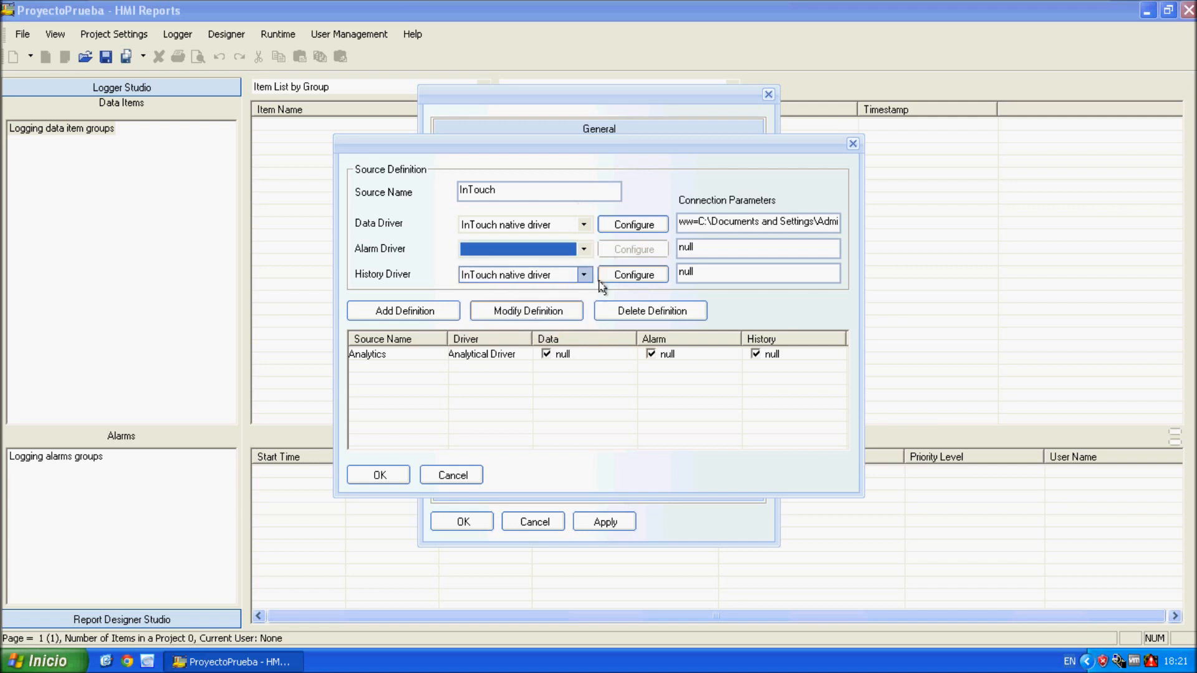
click(600, 289)
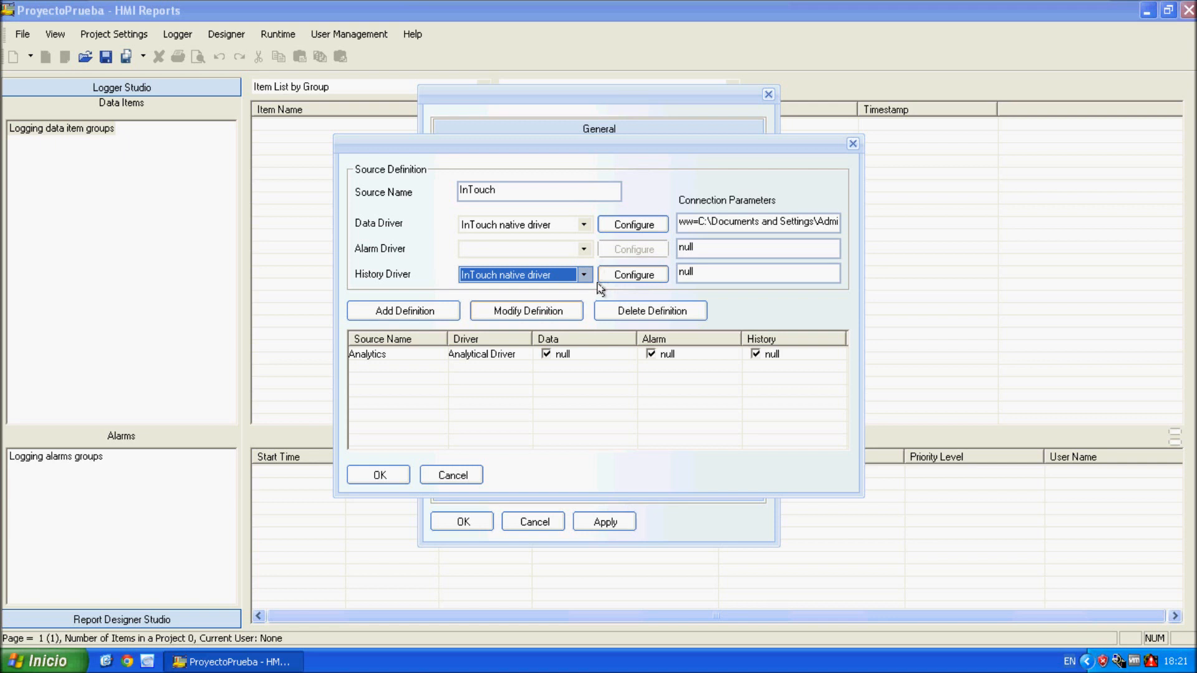
Add the InTouch source definition to the list and set InTouch as the group source of Grupo1
click(431, 319)
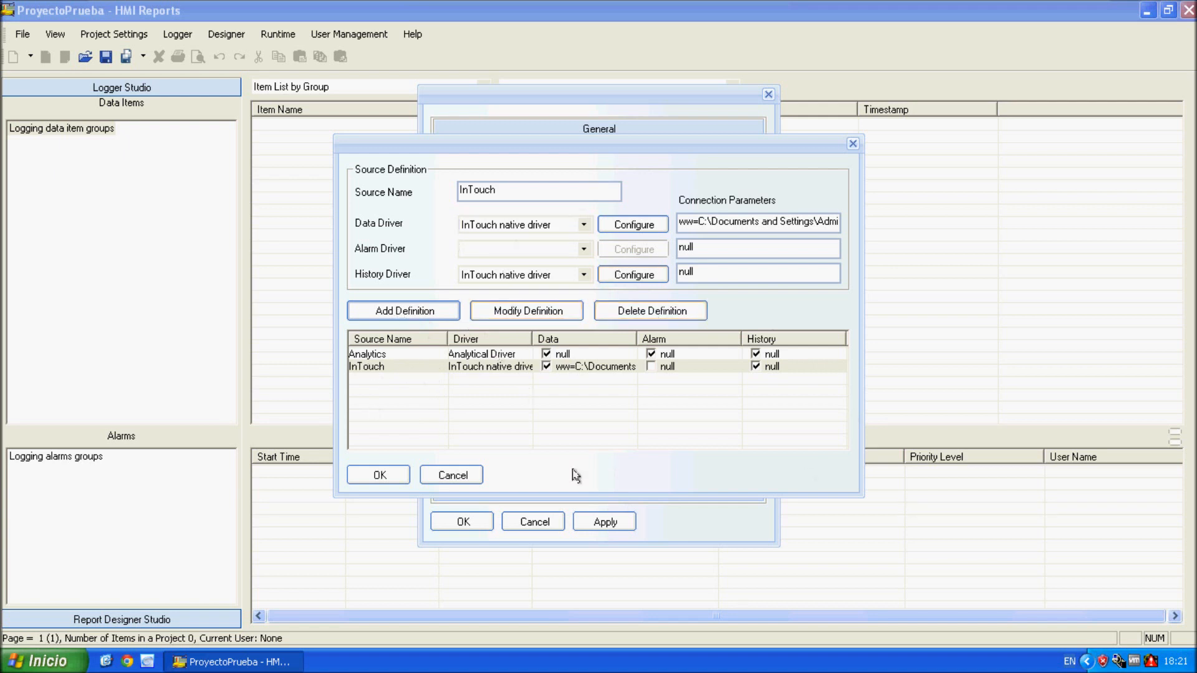
click(381, 482)
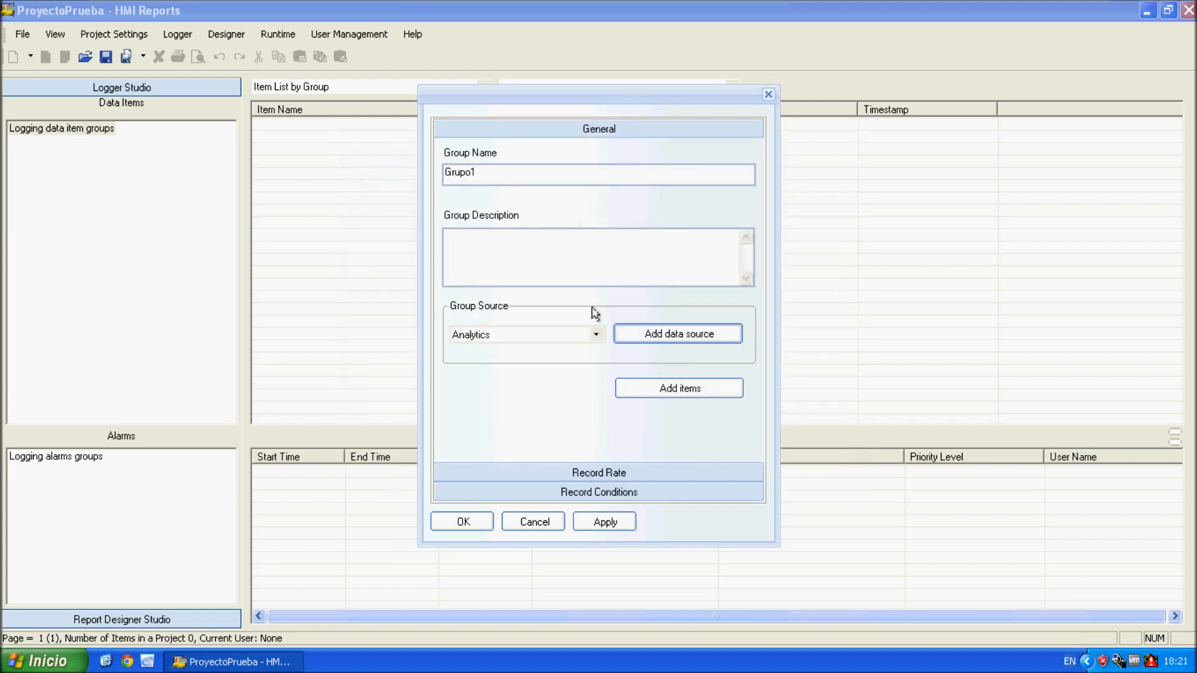
click(603, 340)
click(552, 363)
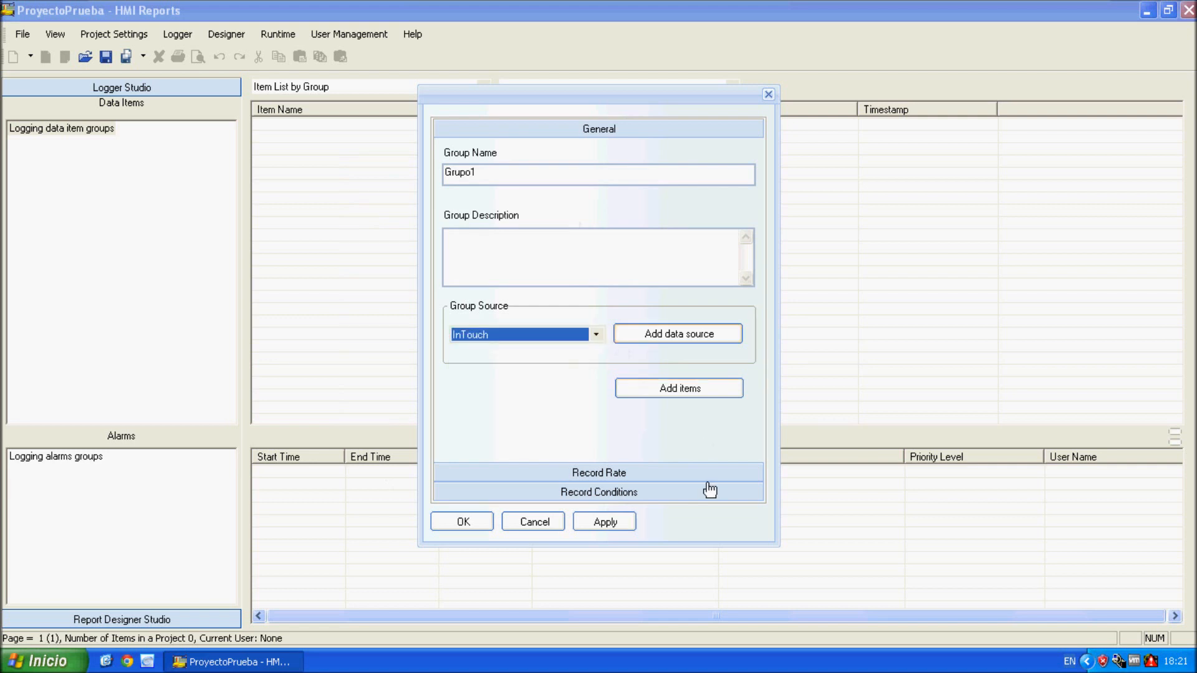
Add all available InTouch data items, from $AccessLevel through aux, to the group
click(654, 398)
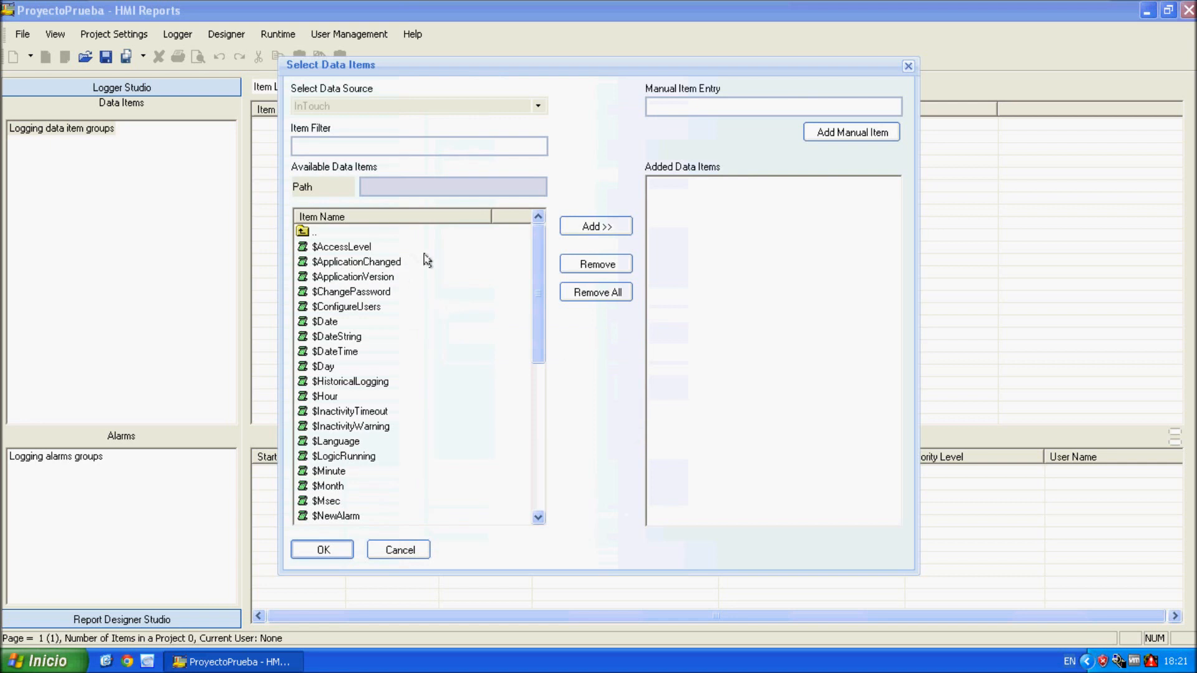
drag(374, 247, 315, 535)
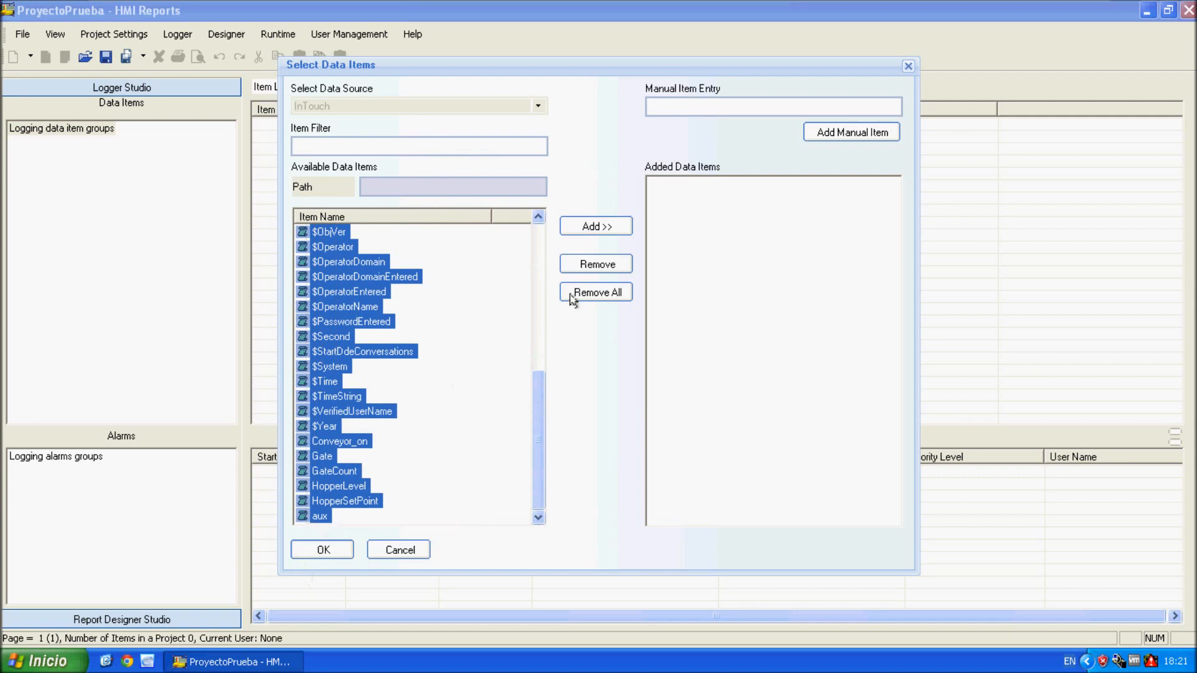
click(603, 230)
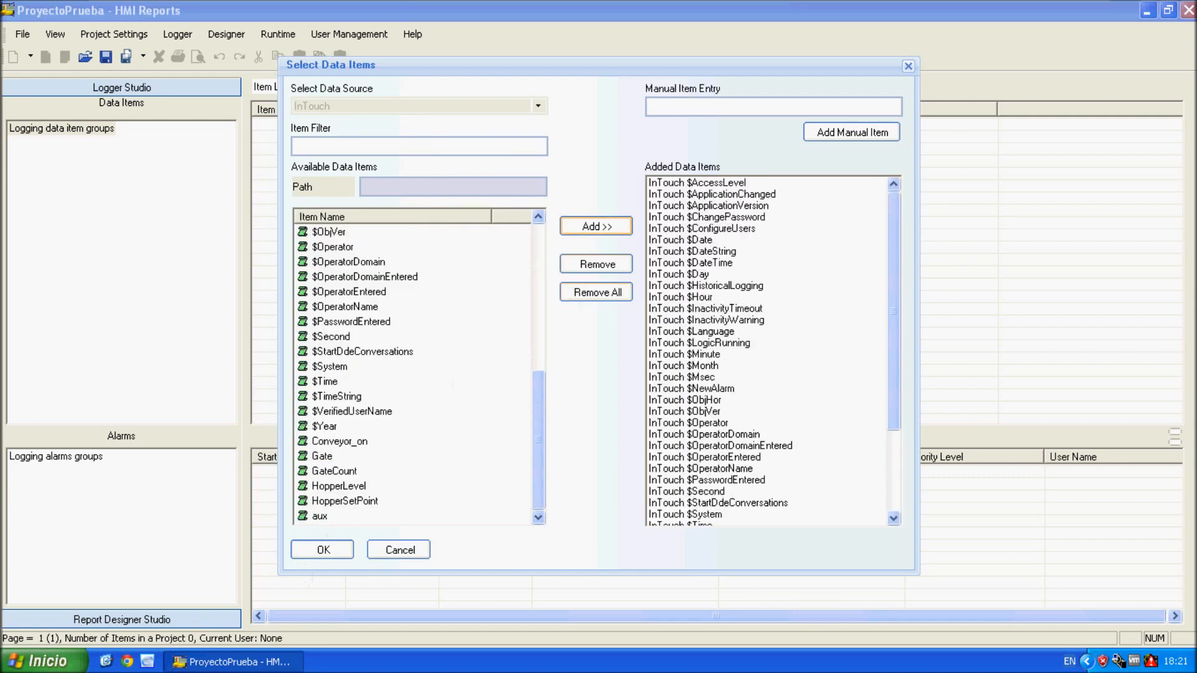
drag(901, 414, 903, 513)
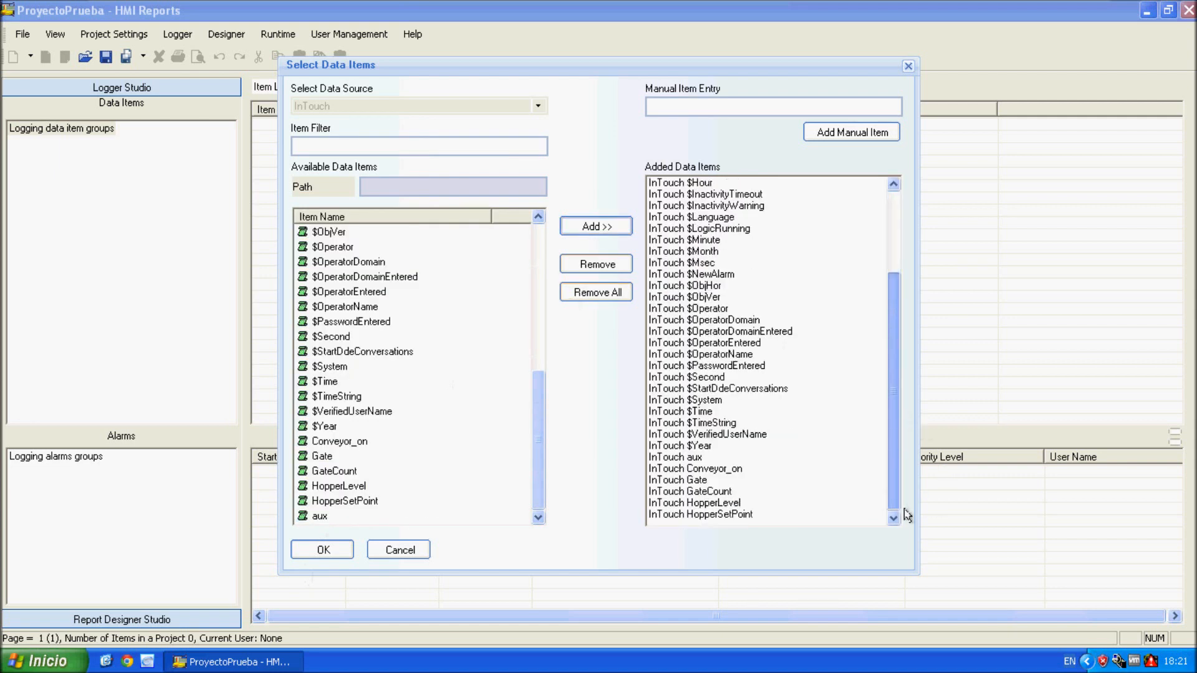
click(332, 559)
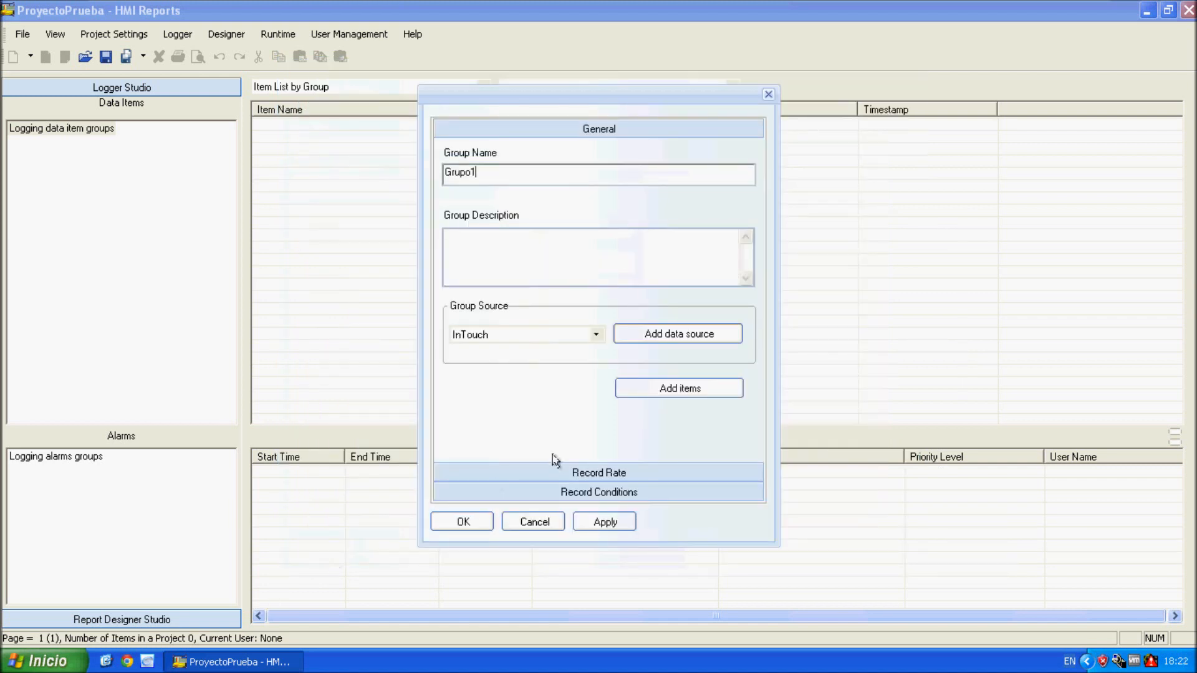
Review the group's record rate and record conditions settings
click(559, 474)
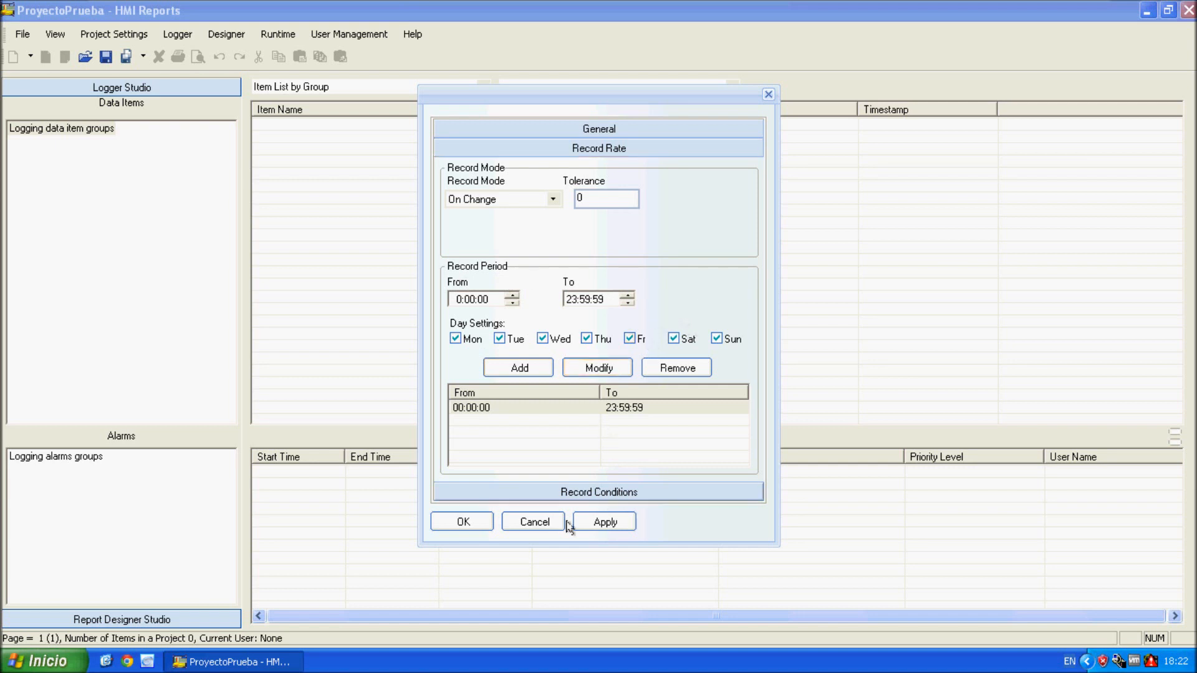
click(577, 493)
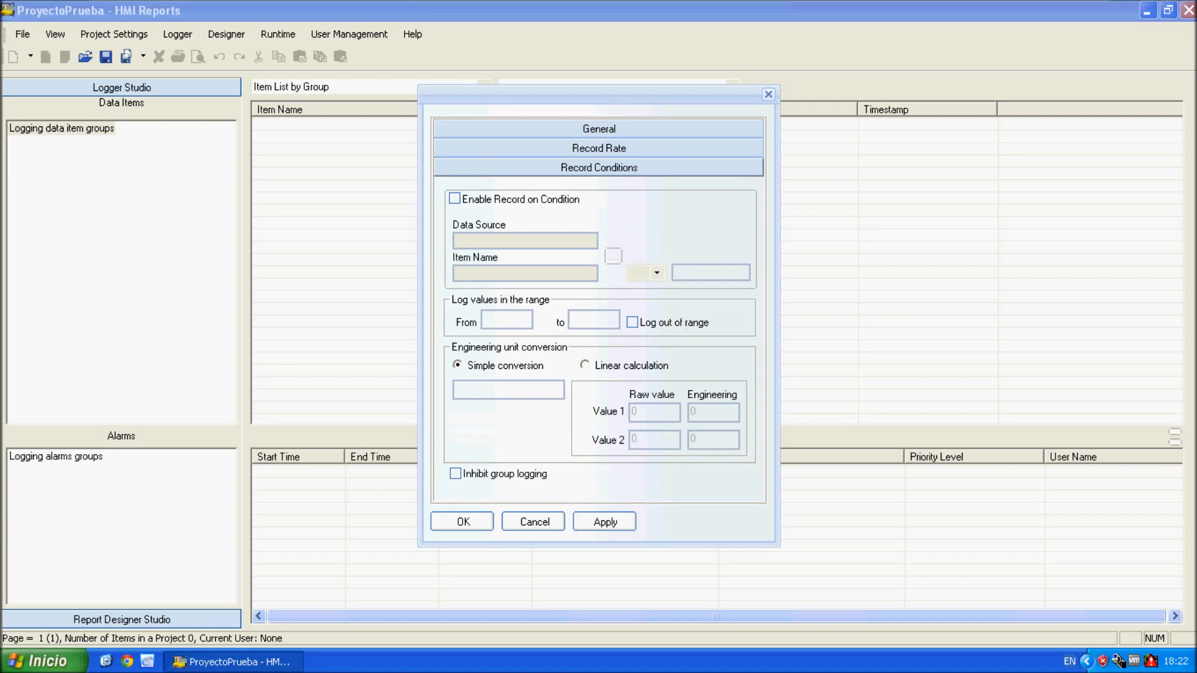
click(594, 170)
click(602, 152)
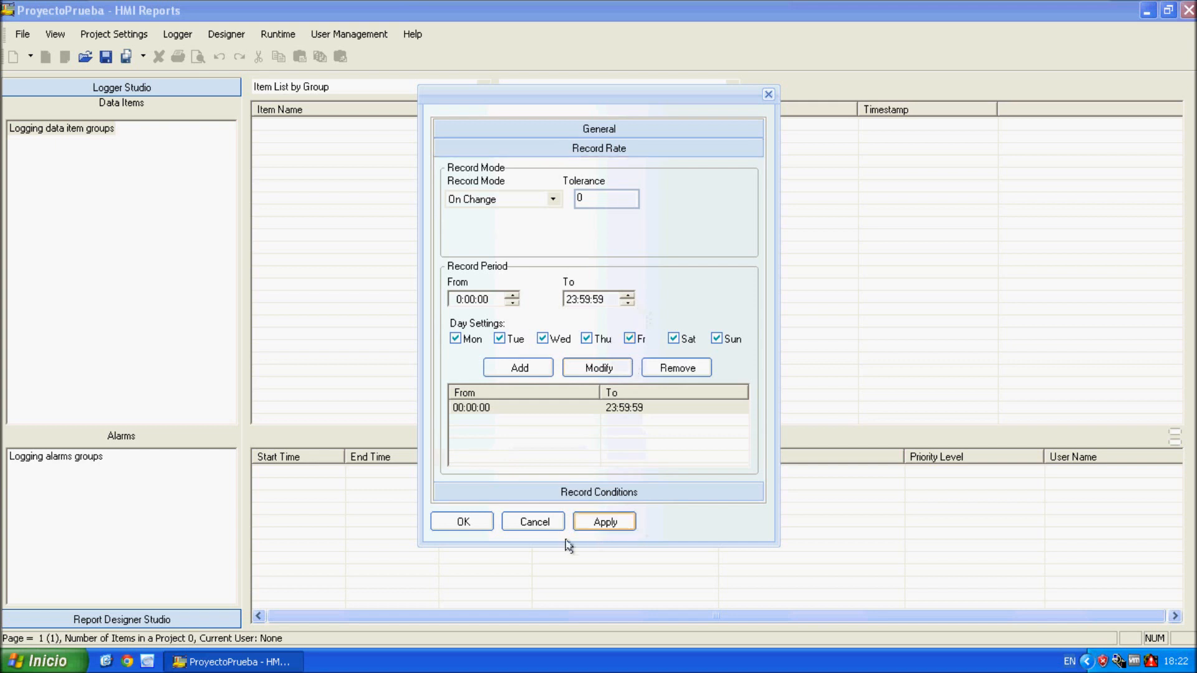
Adjust the end time of the record period, apply the settings and save Grupo1
click(627, 303)
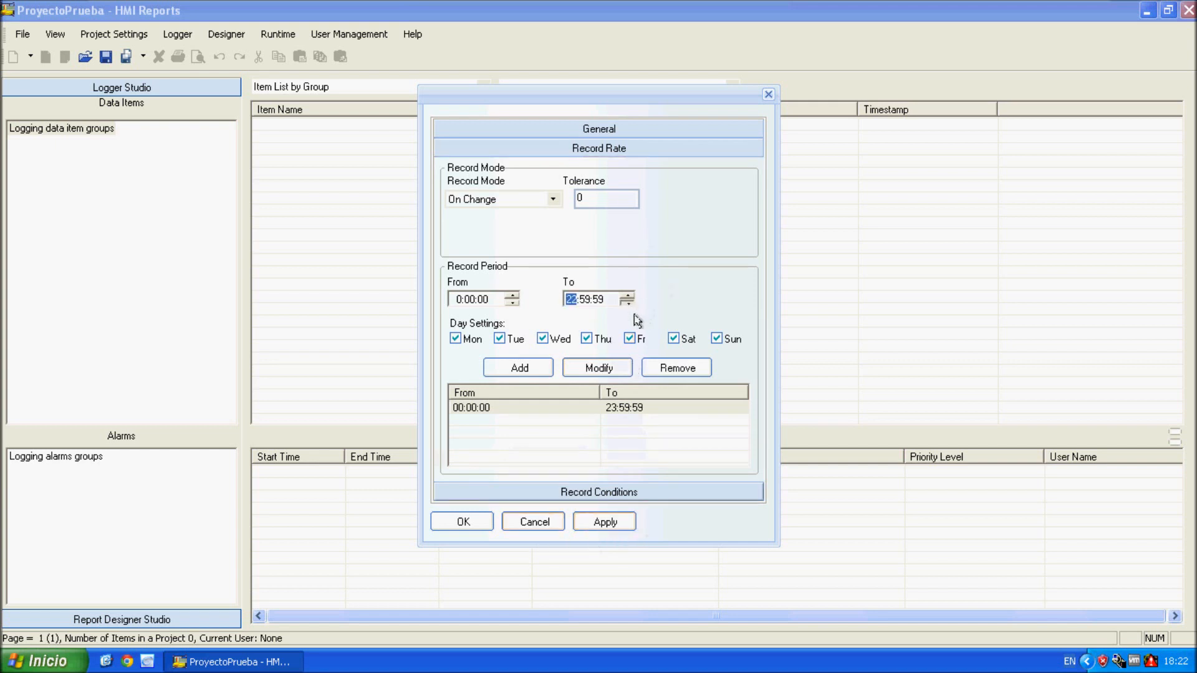
click(609, 307)
key(Left)
key(Left)
text(0)
key(Right)
key(Right)
key(Left)
click(622, 529)
click(483, 524)
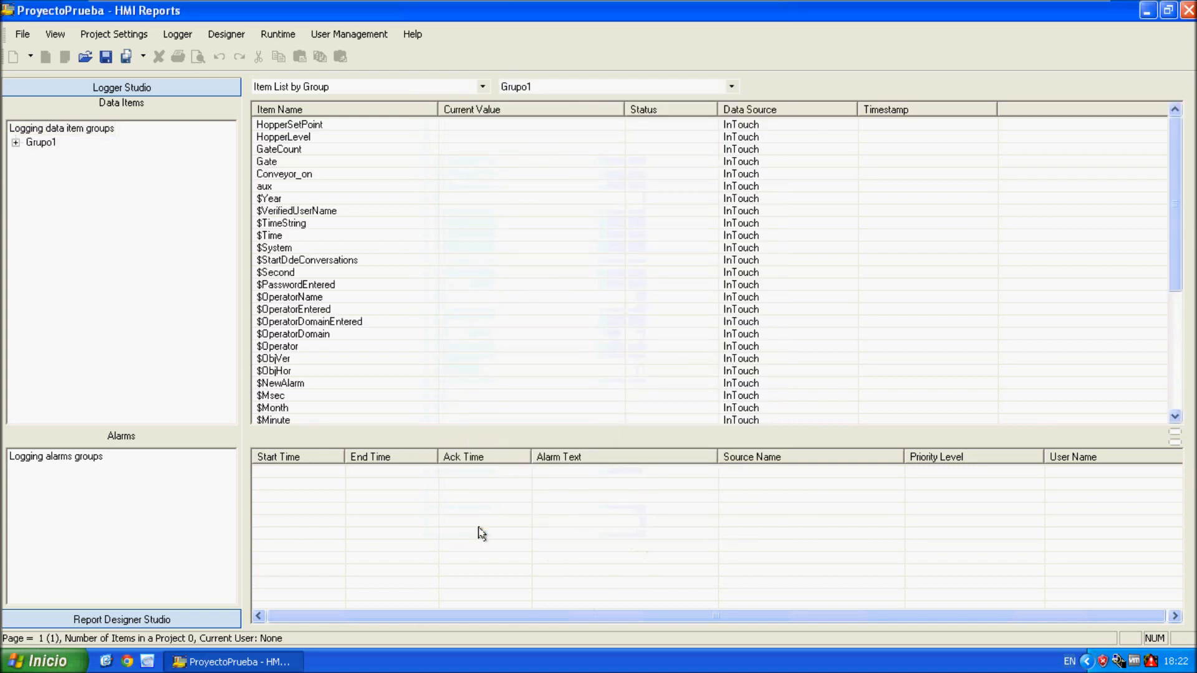
Launch InTouch from the desktop, open the LAB6 application in WindowMaker and start it in runtime
click(338, 126)
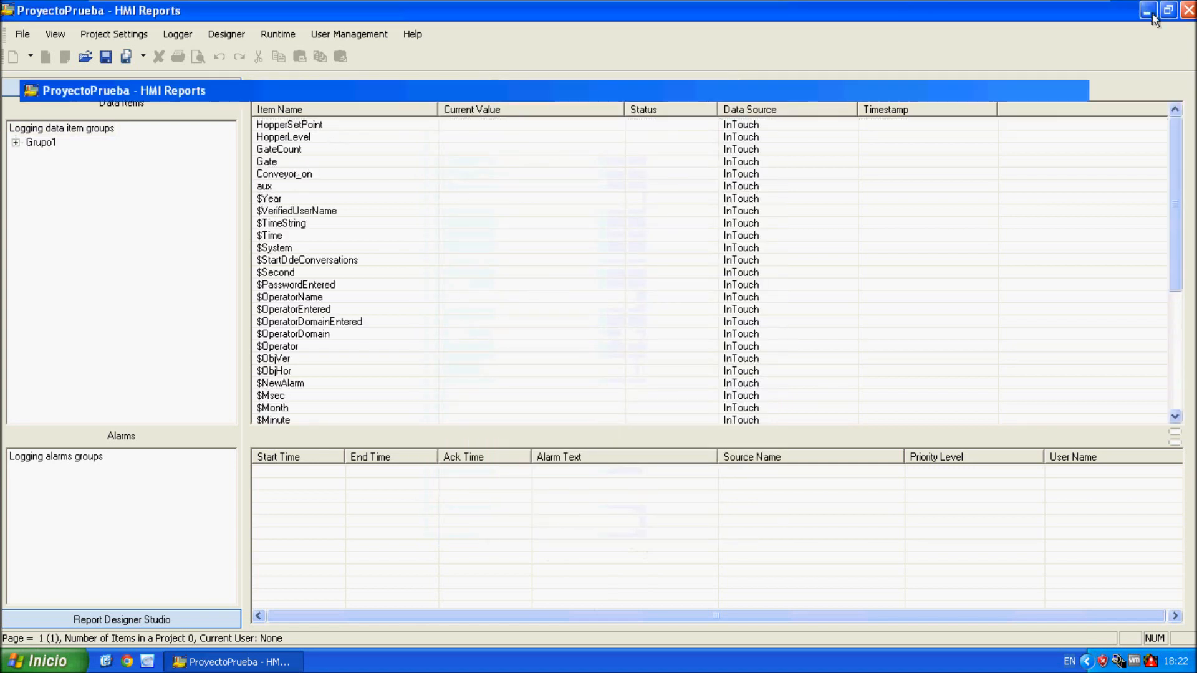
click(1153, 11)
double_click(103, 461)
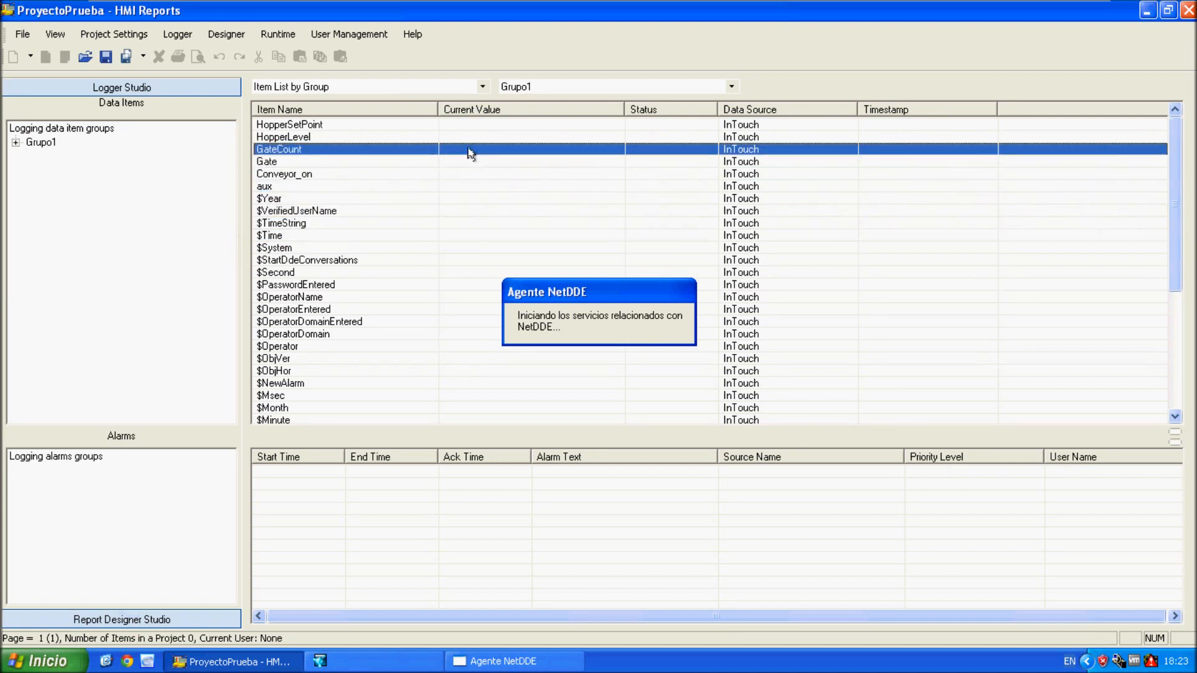
key(Up)
key(Up)
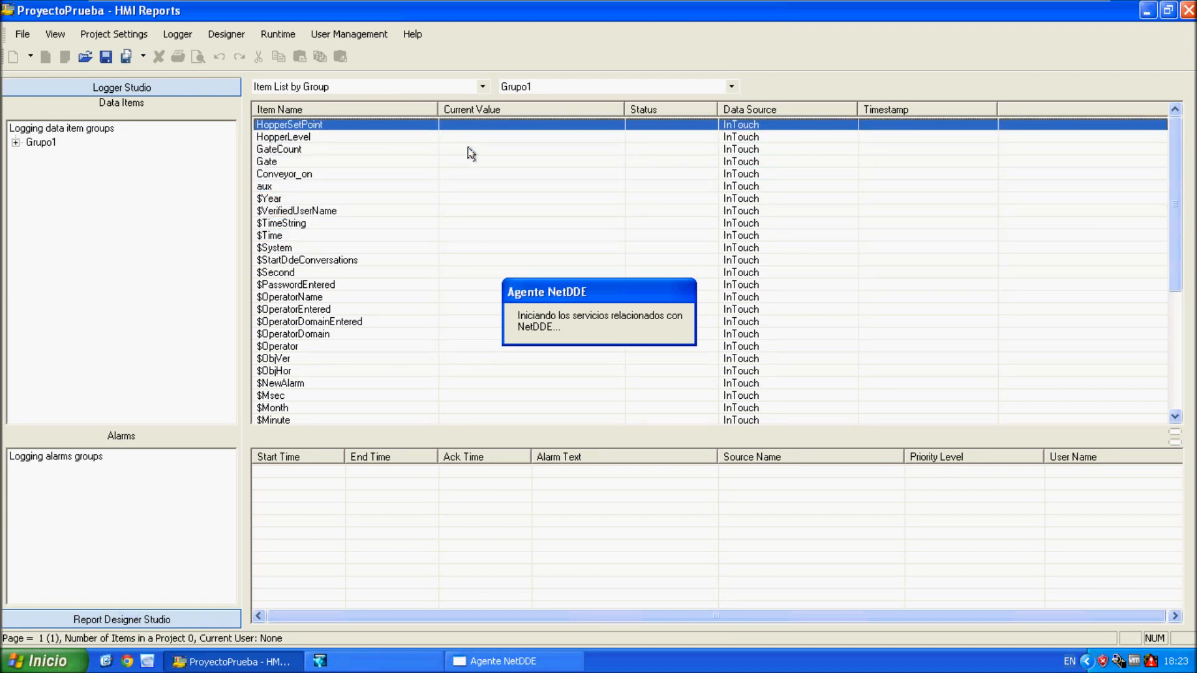
click(1147, 10)
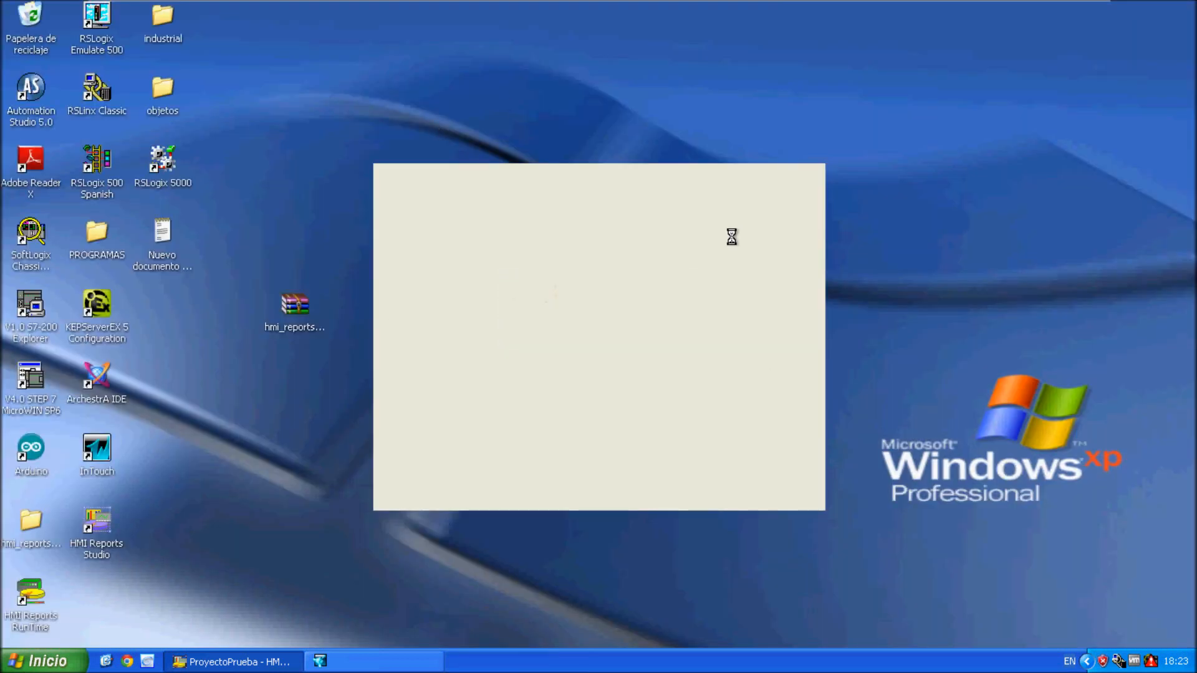
mouse_move(827, 3)
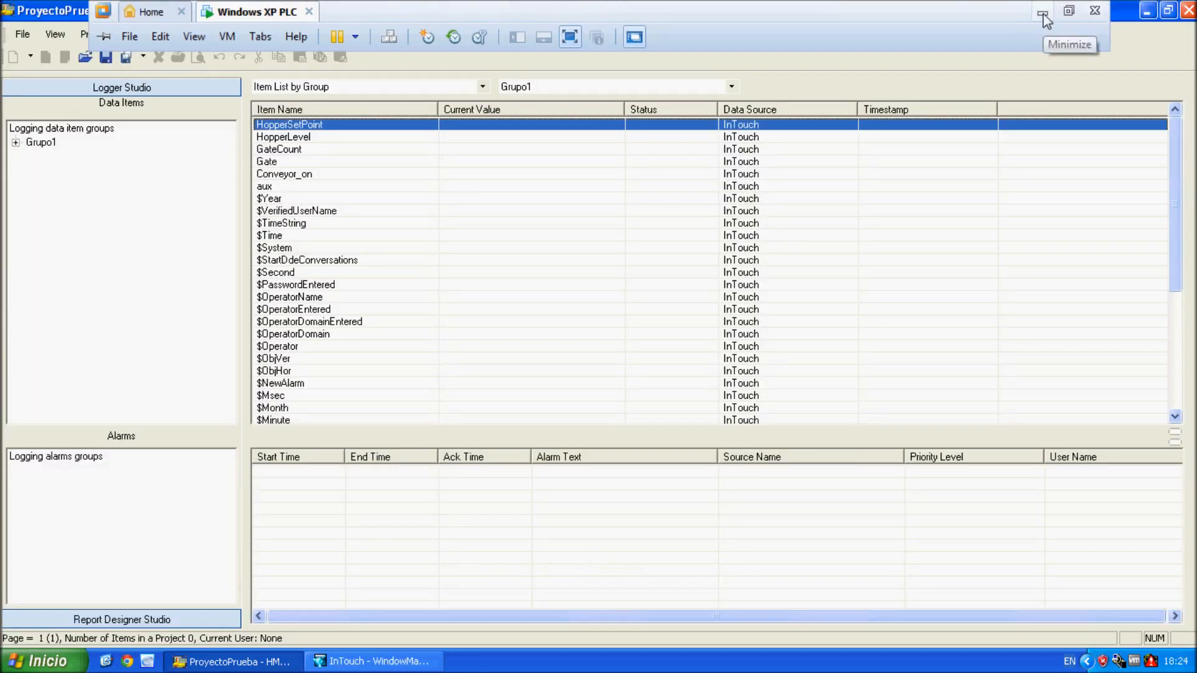
click(1147, 11)
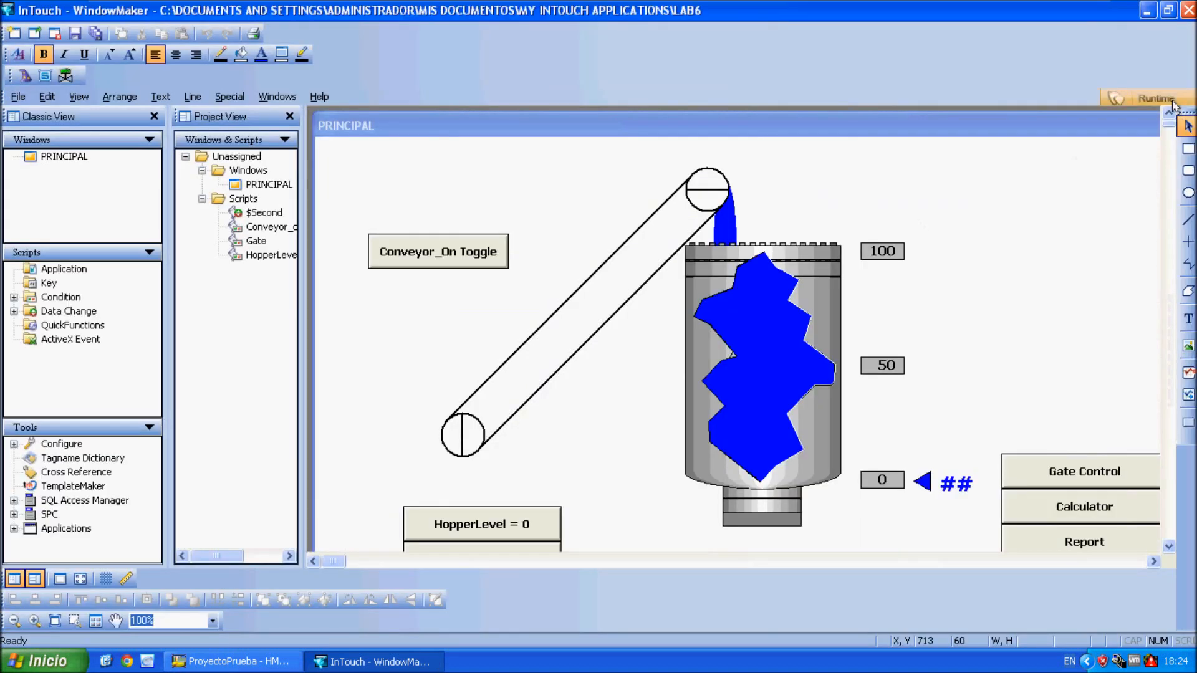
click(1161, 106)
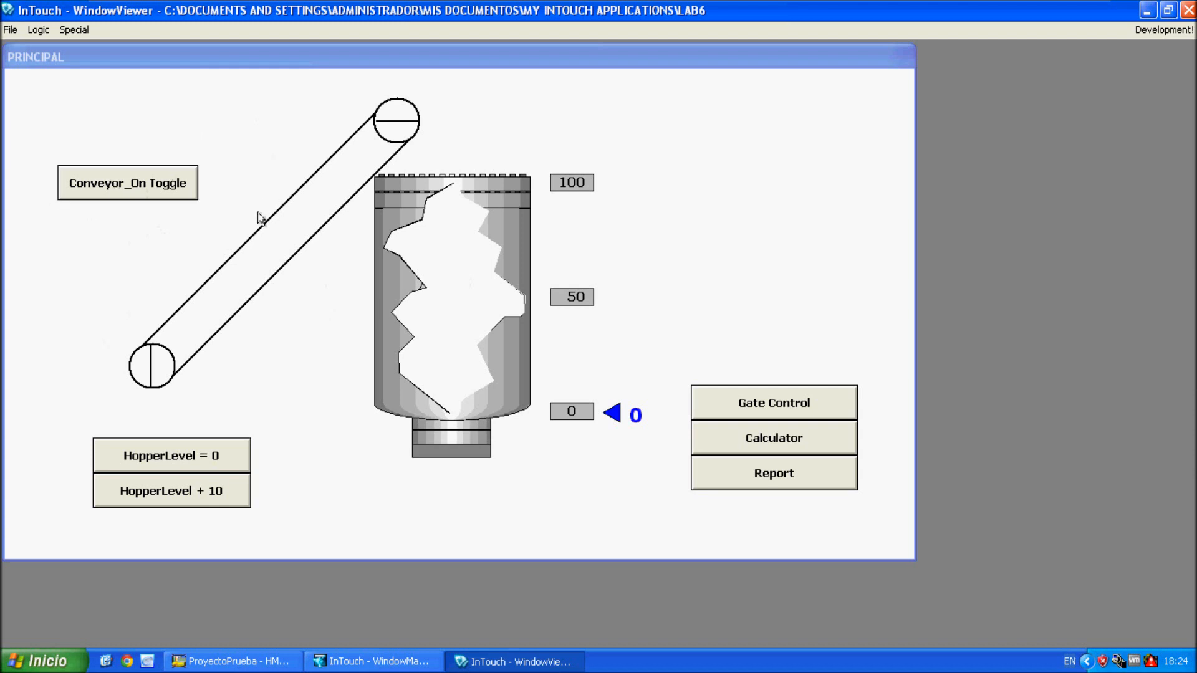
Toggle the conveyor on, operate the gate control, and check the live item values of Grupo1 in HMI Reports
click(518, 195)
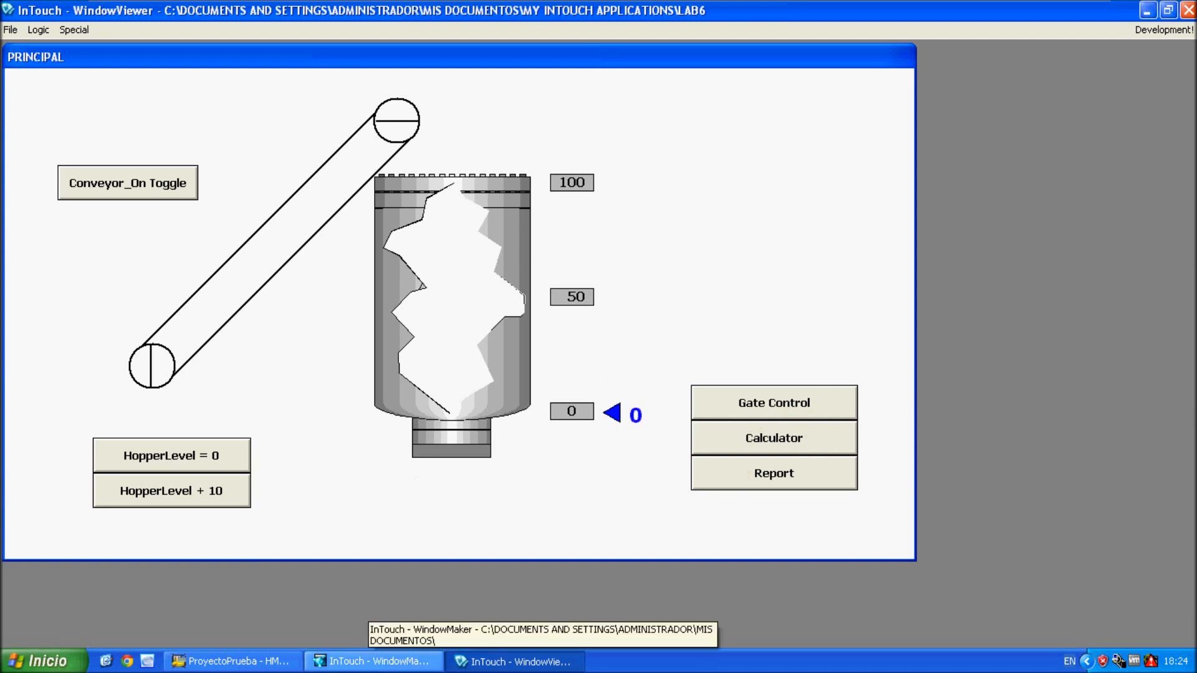
click(372, 661)
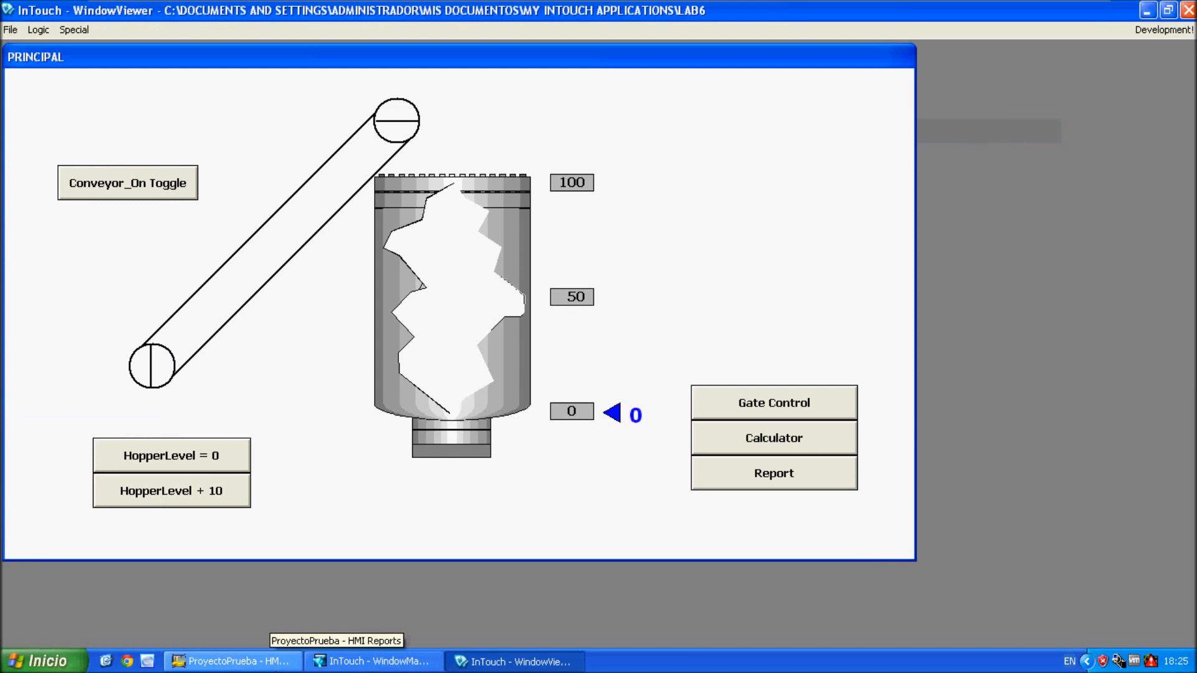
click(124, 190)
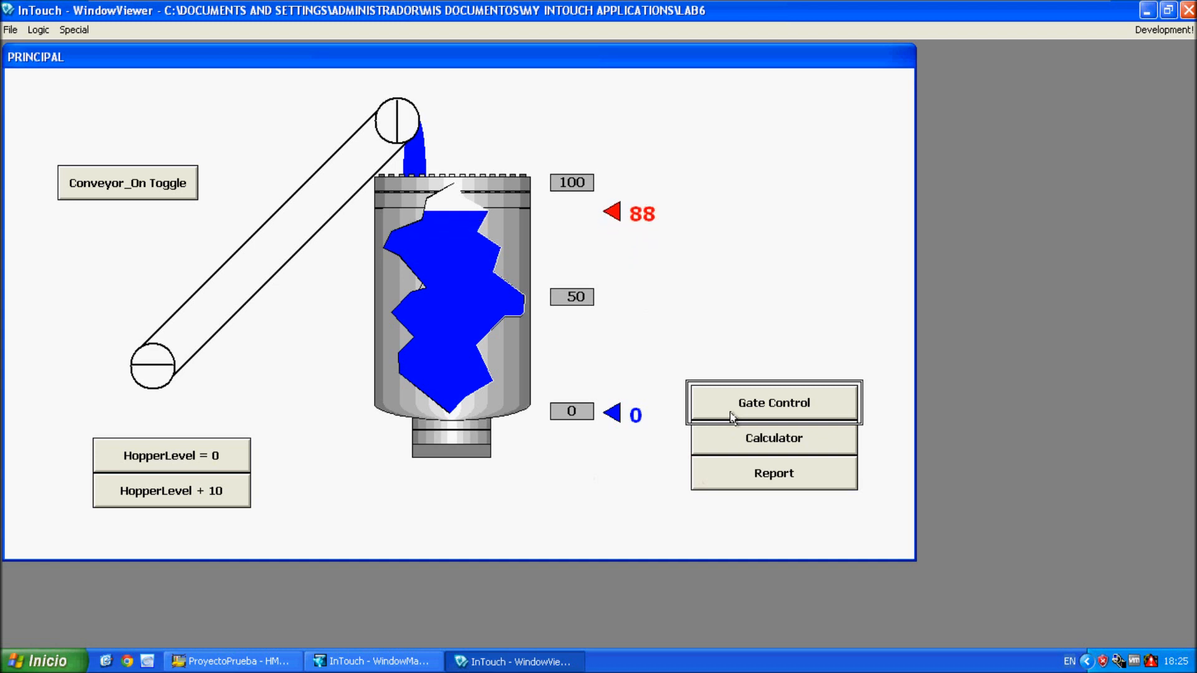
click(732, 416)
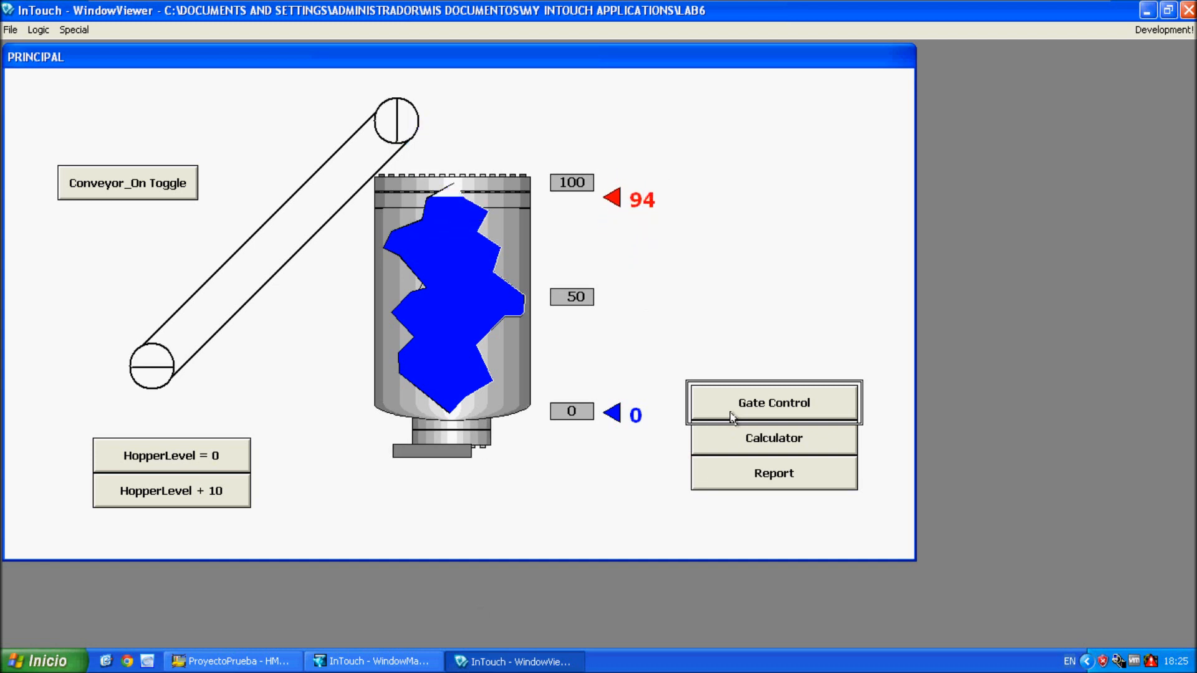
click(233, 662)
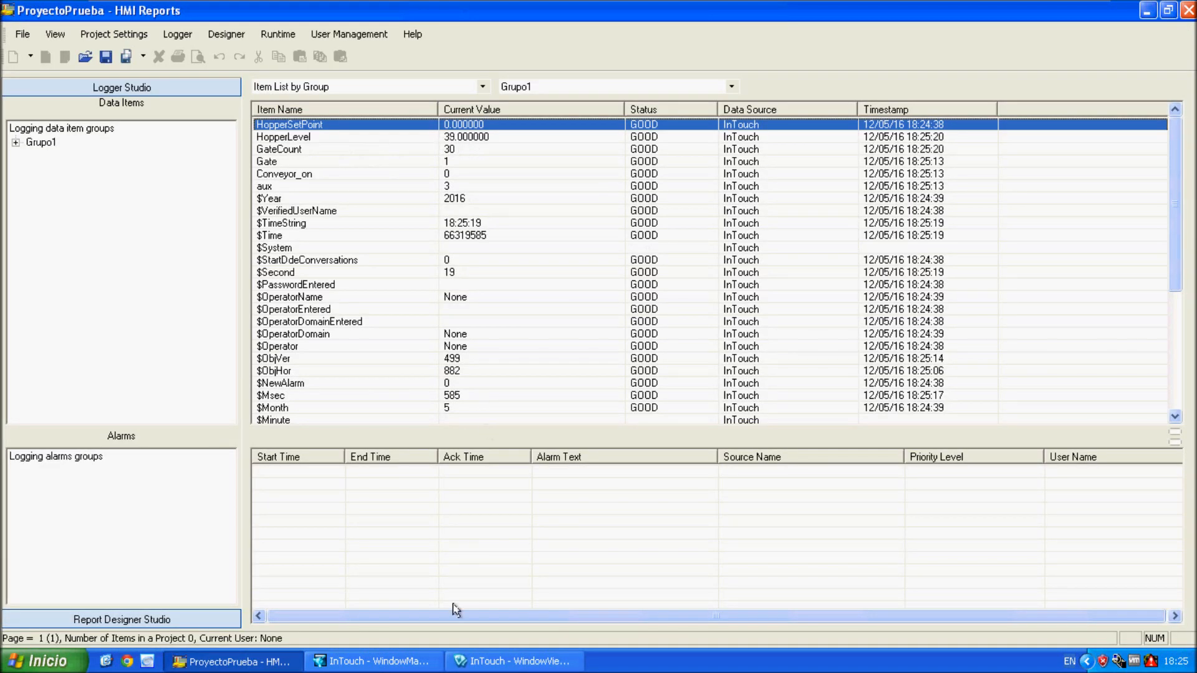
Raise the hopper level three times by 10 in WindowViewer and check the item values in HMI Reports
click(464, 660)
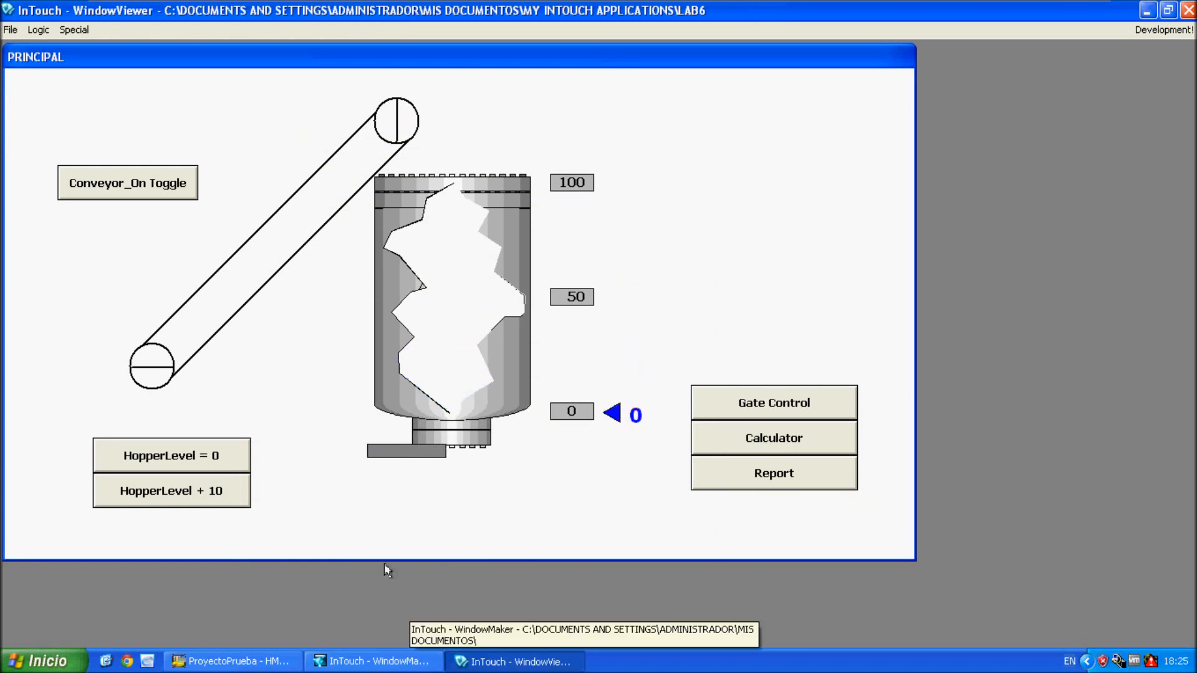
click(226, 510)
click(226, 509)
click(226, 510)
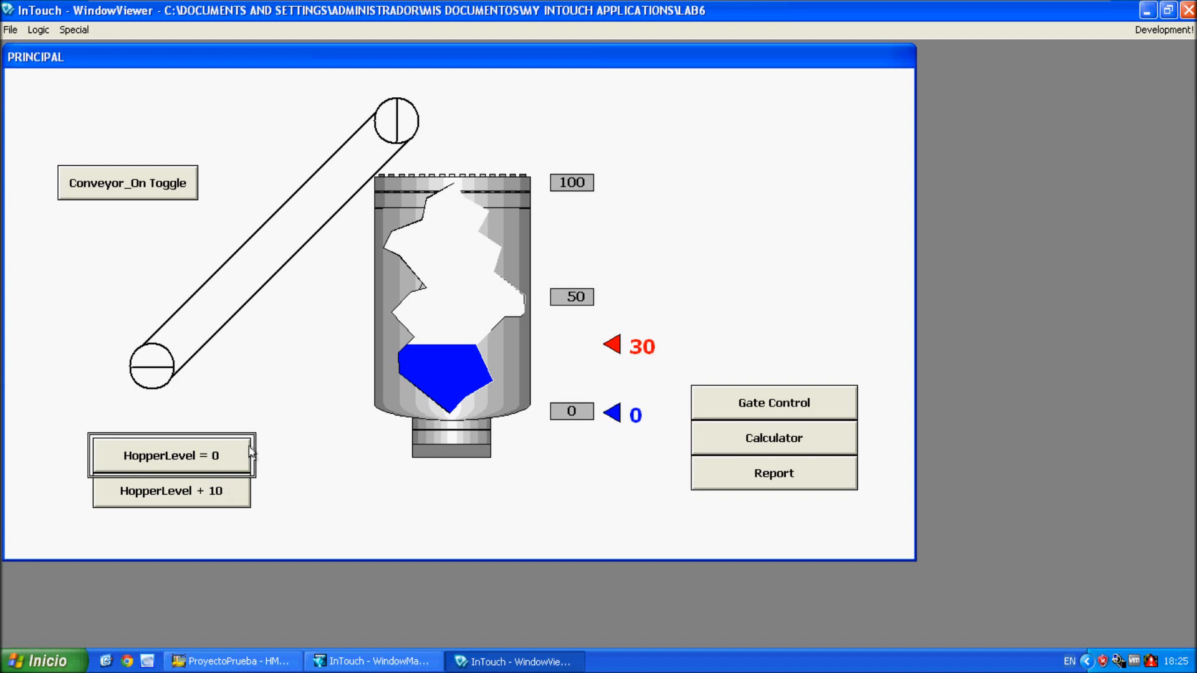
click(349, 661)
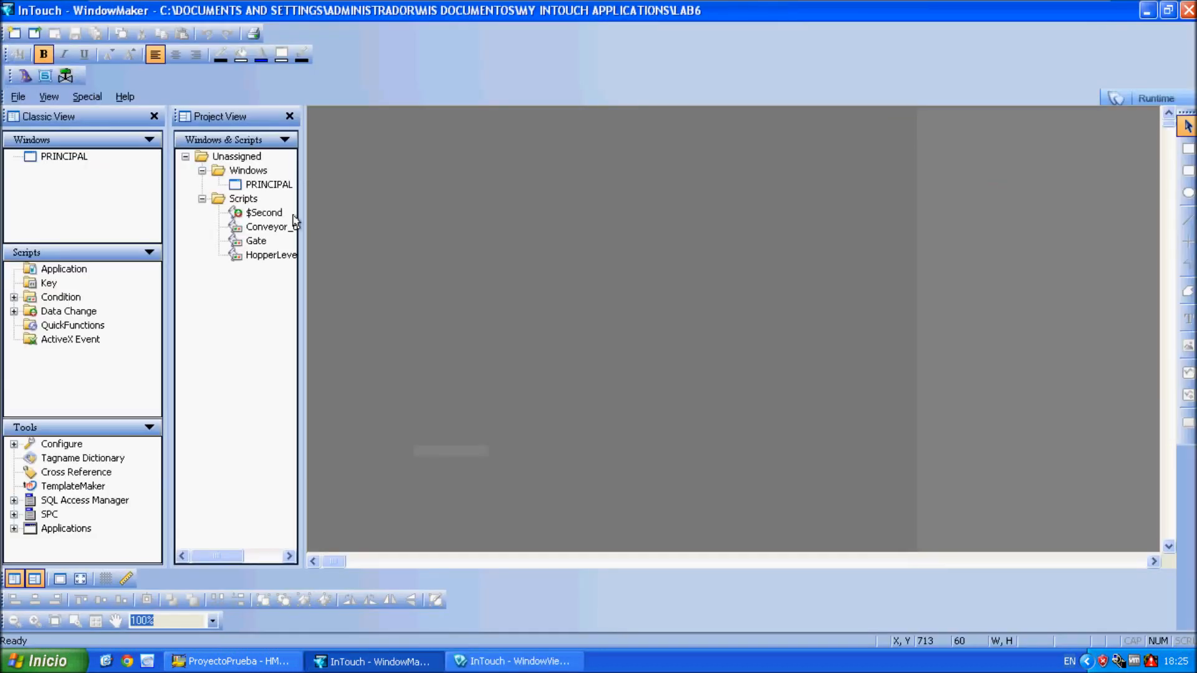
click(281, 661)
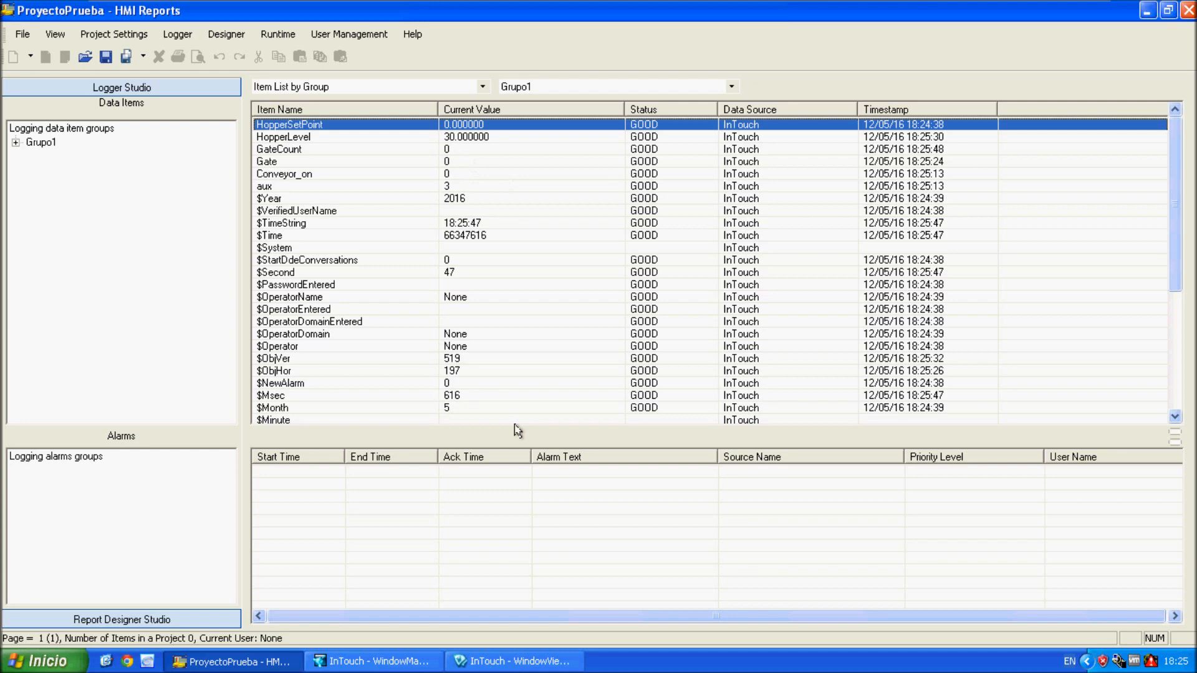
Empty the hopper with the gate control in WindowViewer and check the HopperLevel value in HMI Reports
click(514, 662)
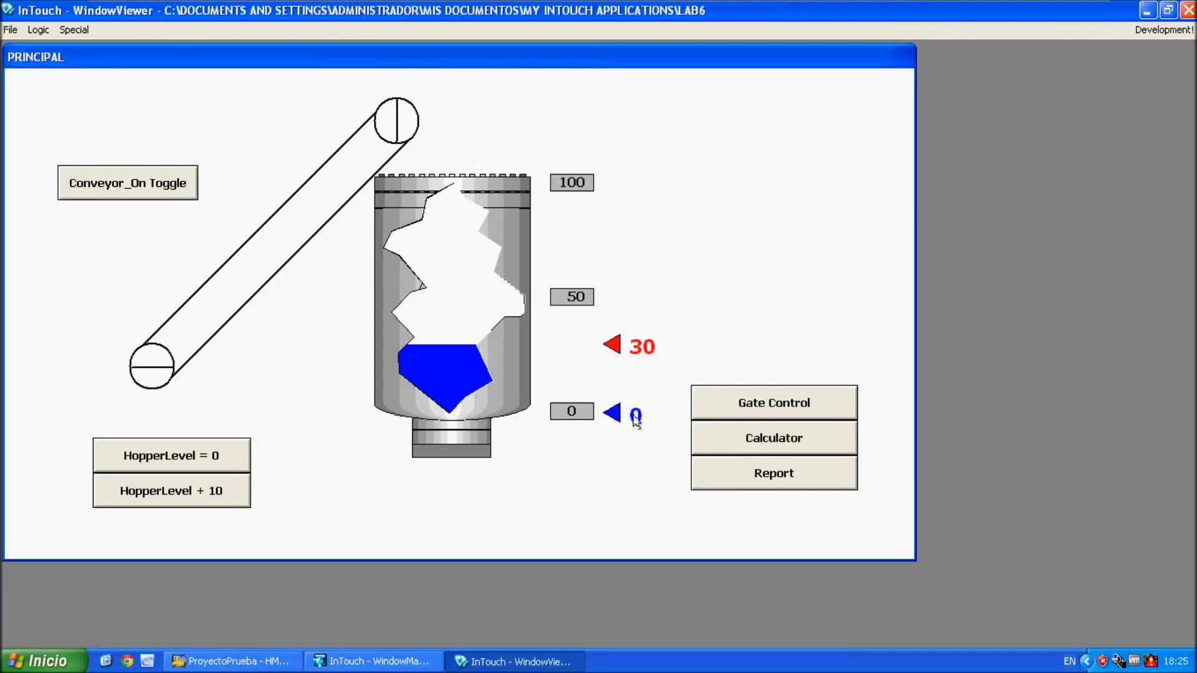
click(748, 397)
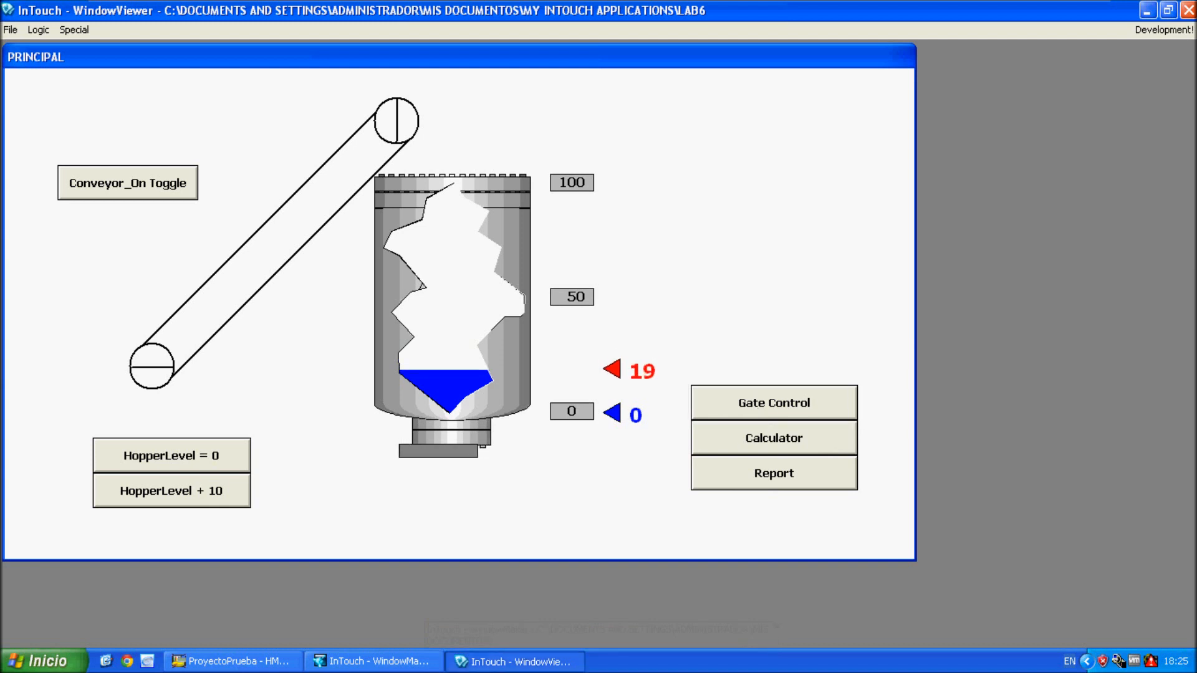
click(372, 662)
click(231, 662)
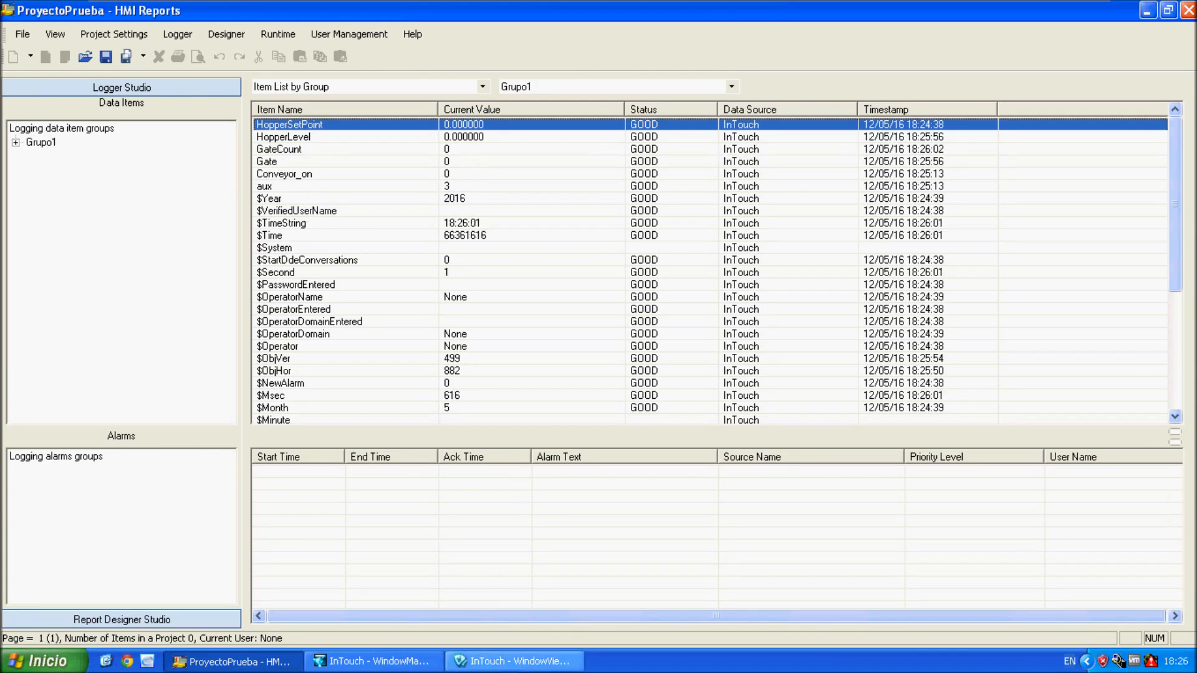
Set the hopper set point to 50 in WindowViewer and check the item values in HMI Reports
click(519, 660)
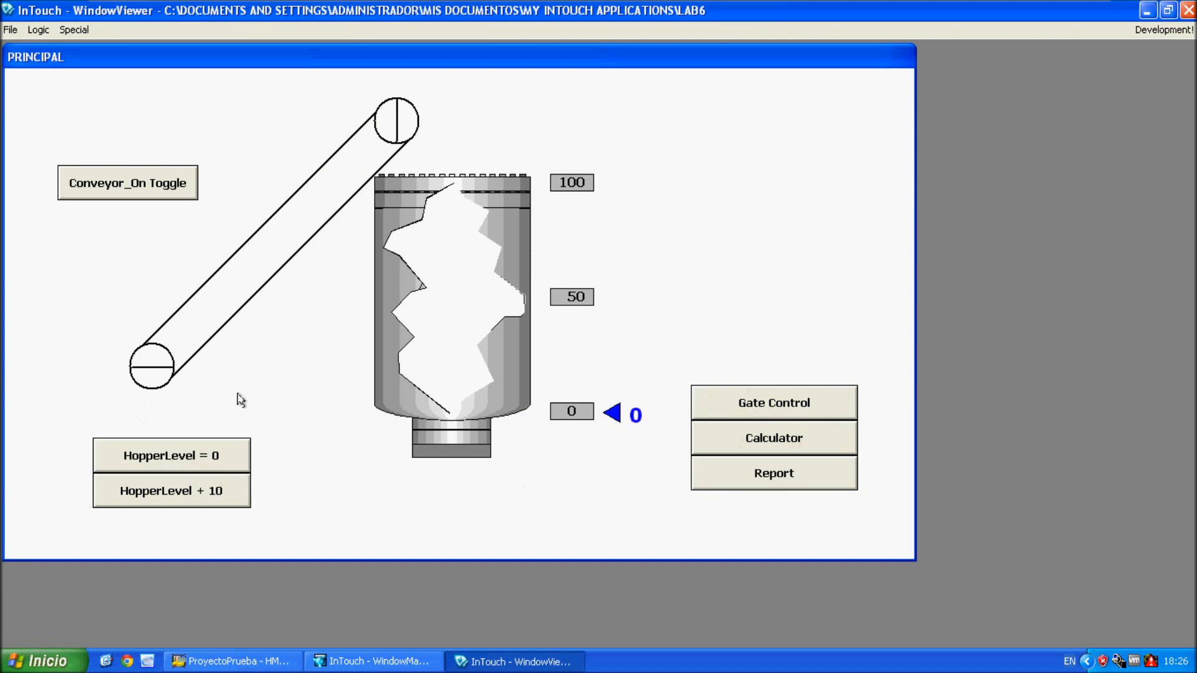
click(631, 431)
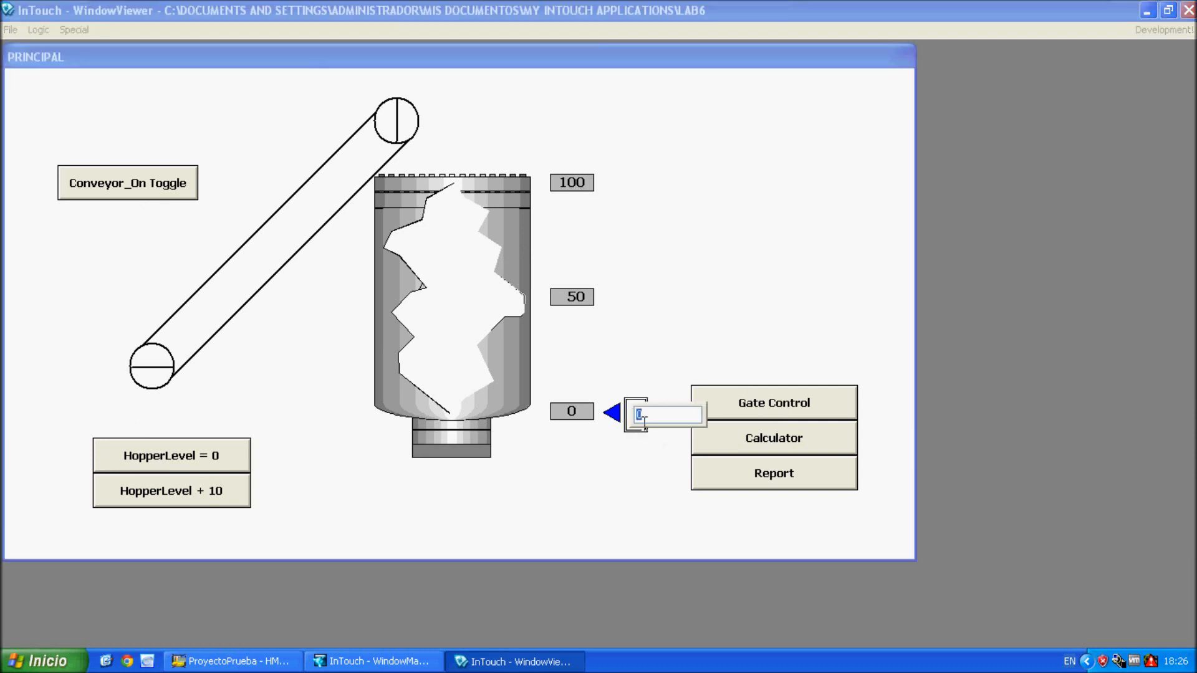
key(Return)
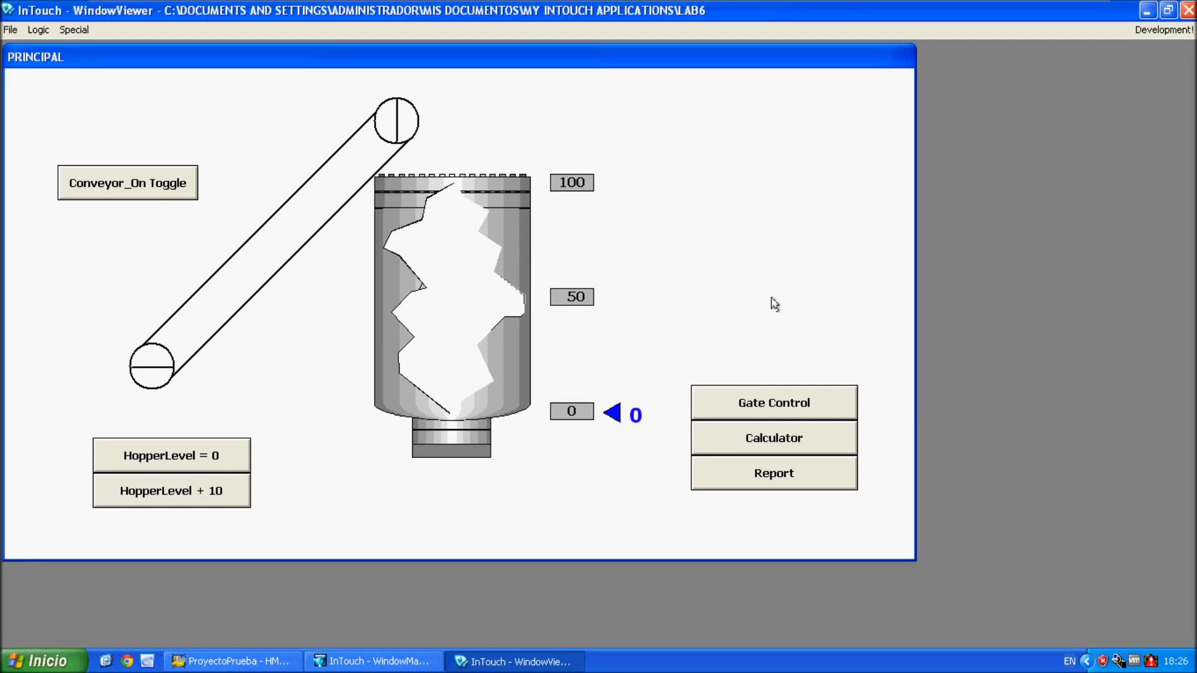
click(644, 430)
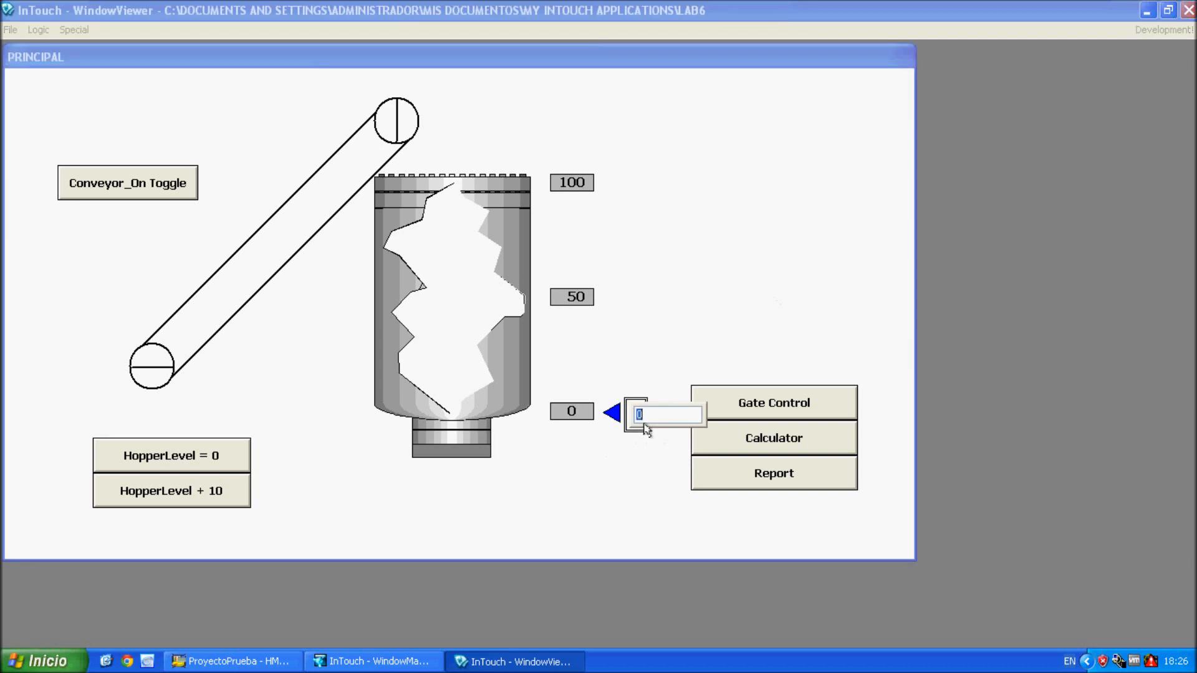
key(Return)
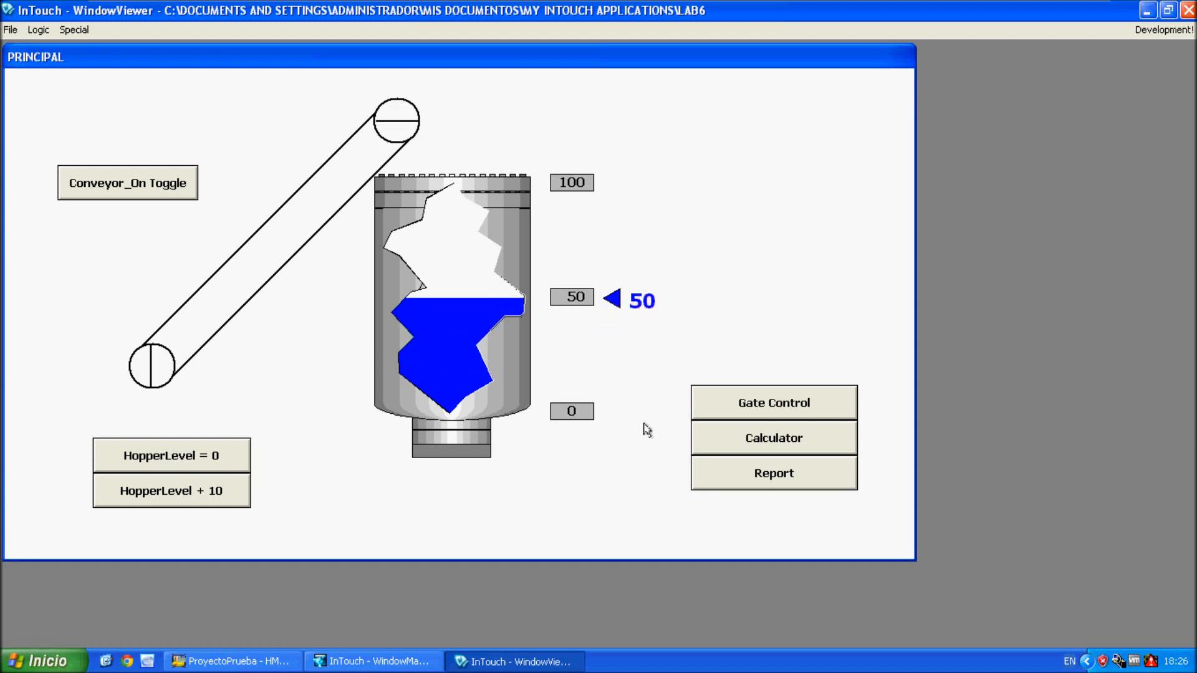
click(368, 662)
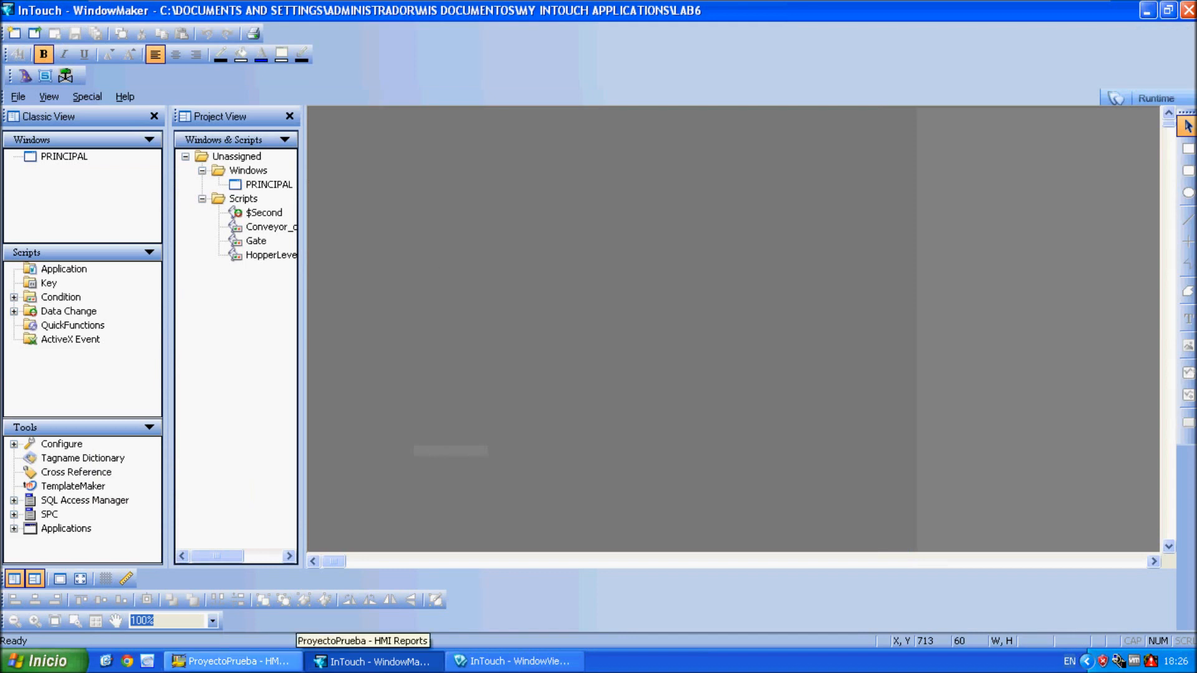
click(249, 661)
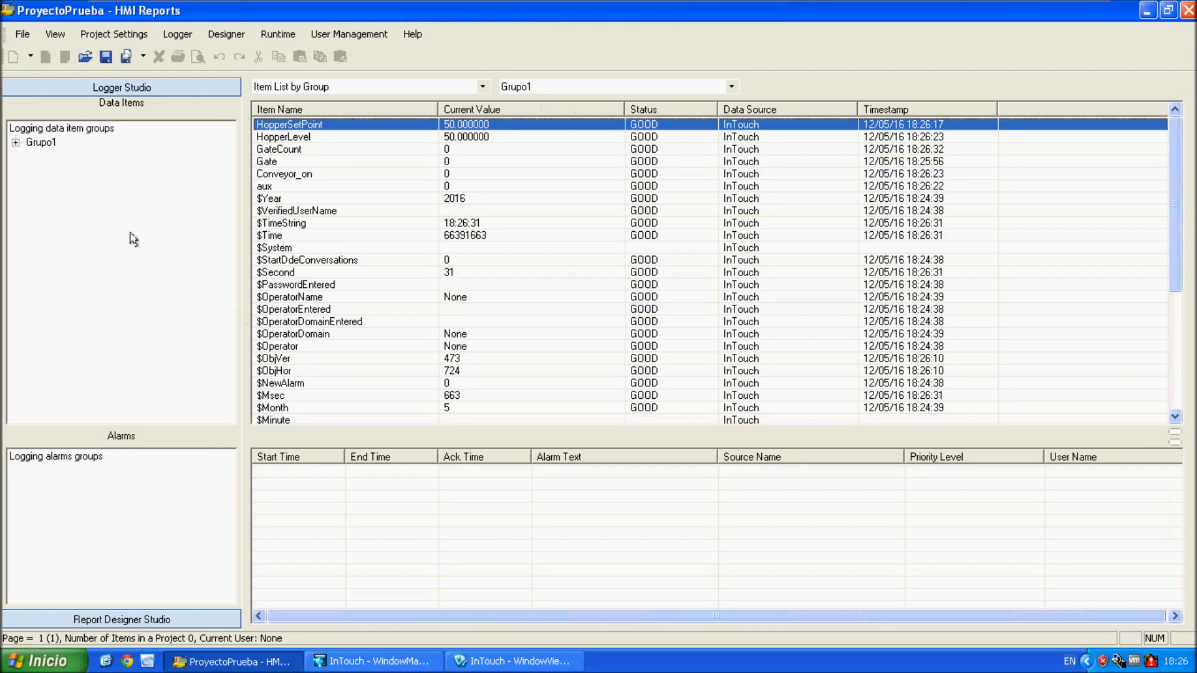
Open Report_0 in the report designer and add a text box about 100 mm wide near the page top reading REPORTE DE EJEMPLO
click(141, 620)
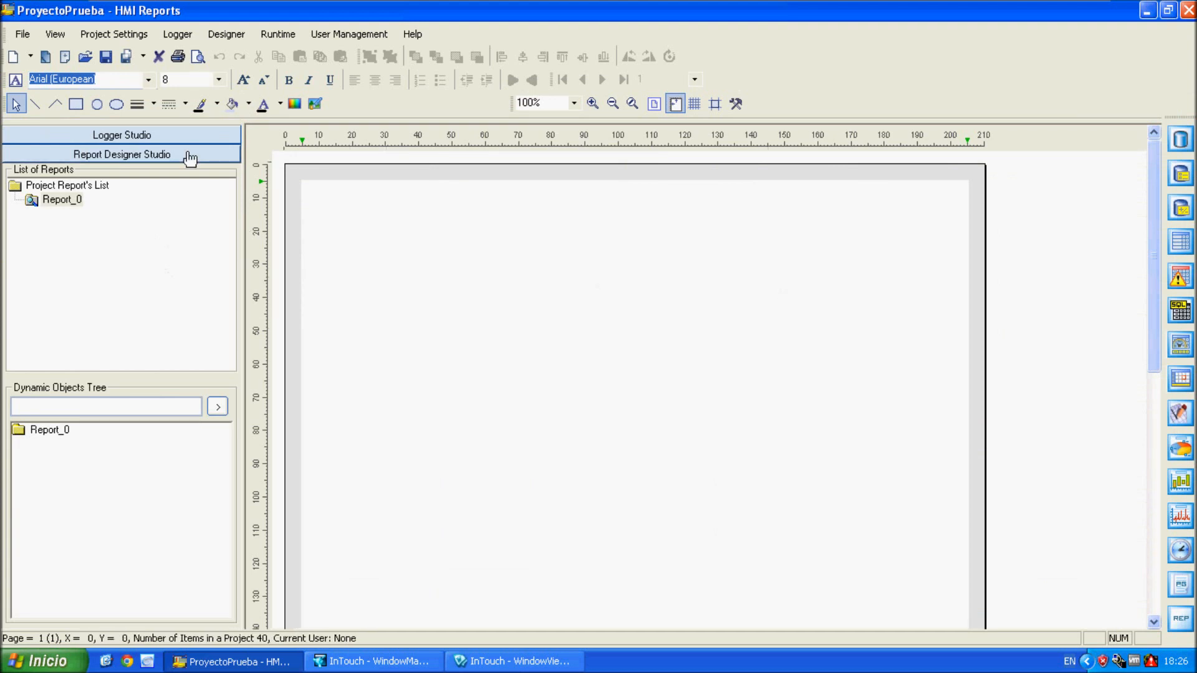
click(19, 86)
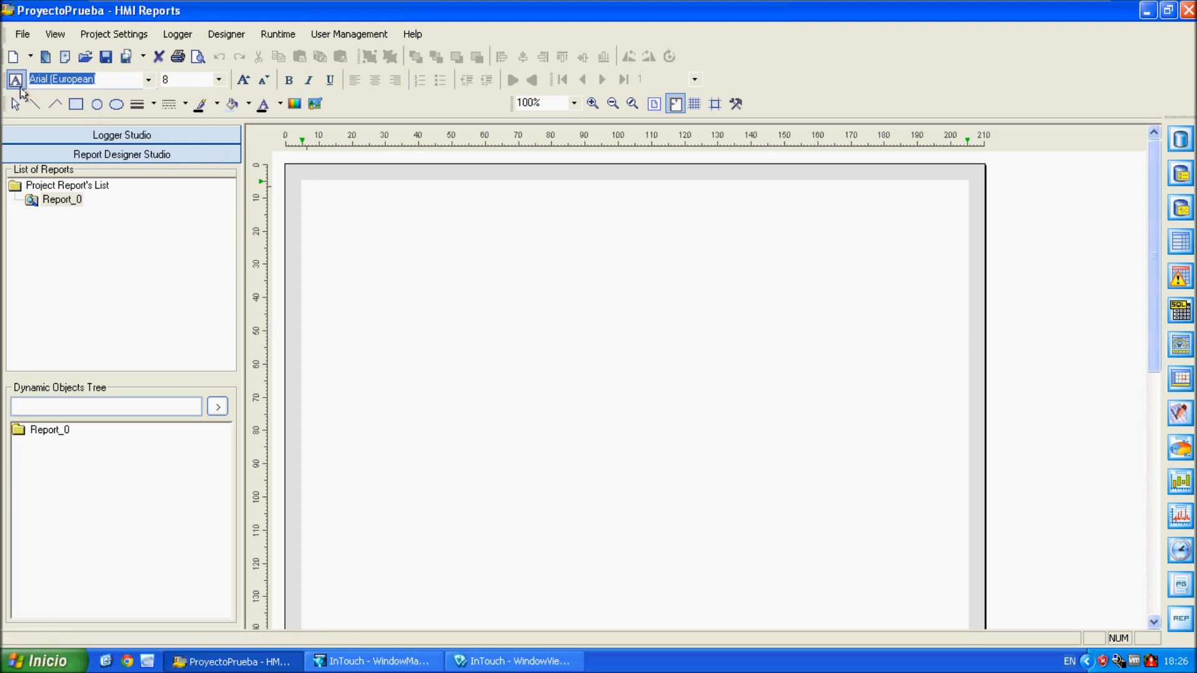
drag(429, 201, 780, 312)
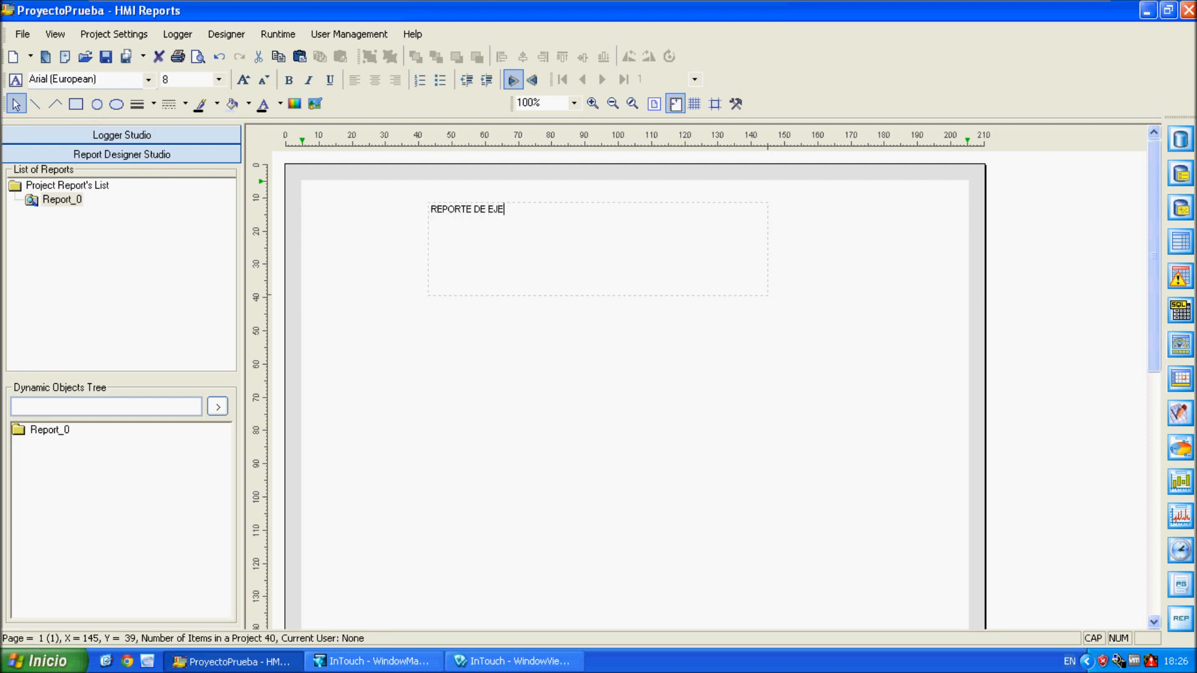
Set the font of the REPORTE DE EJEMPLO title text to Arial Black
triple_click(481, 215)
click(128, 80)
click(149, 79)
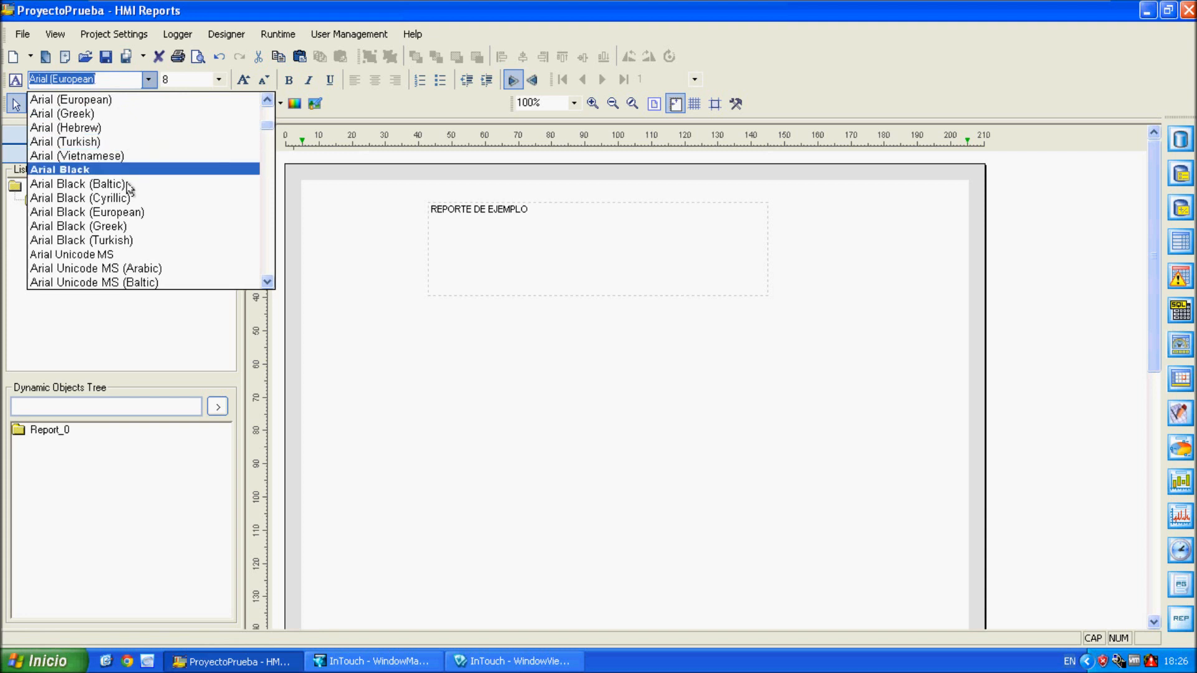
click(129, 172)
Try a font size of 61 on the title text
click(219, 79)
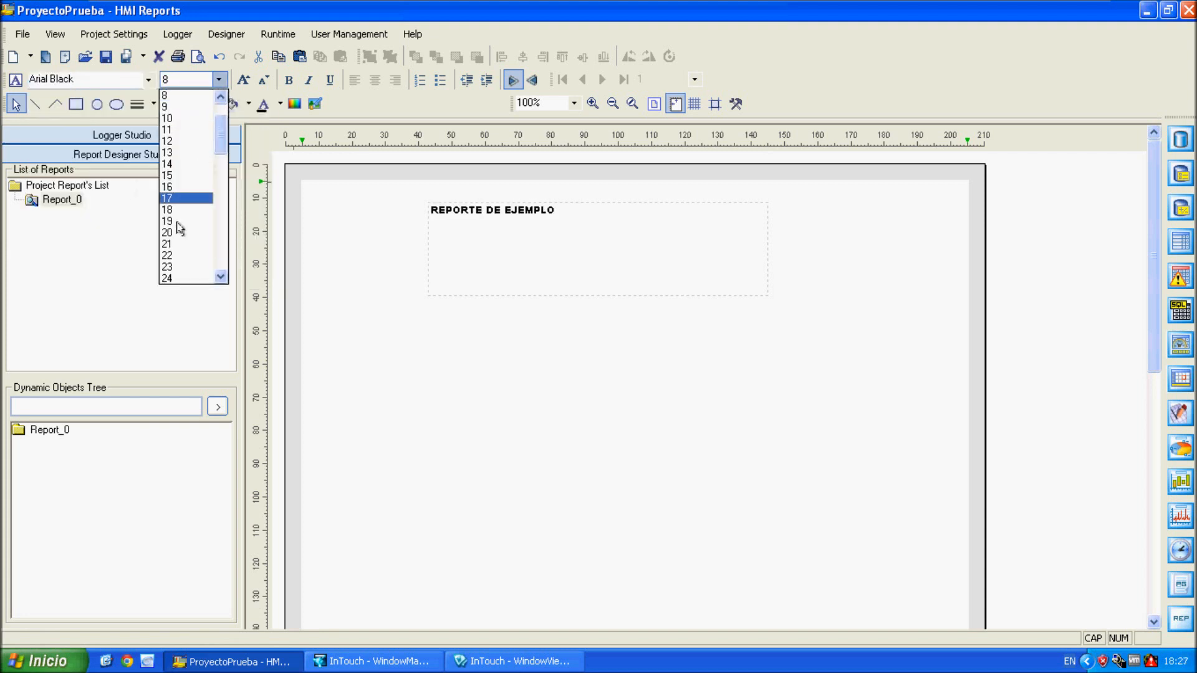
scroll(227, 259, down, 12)
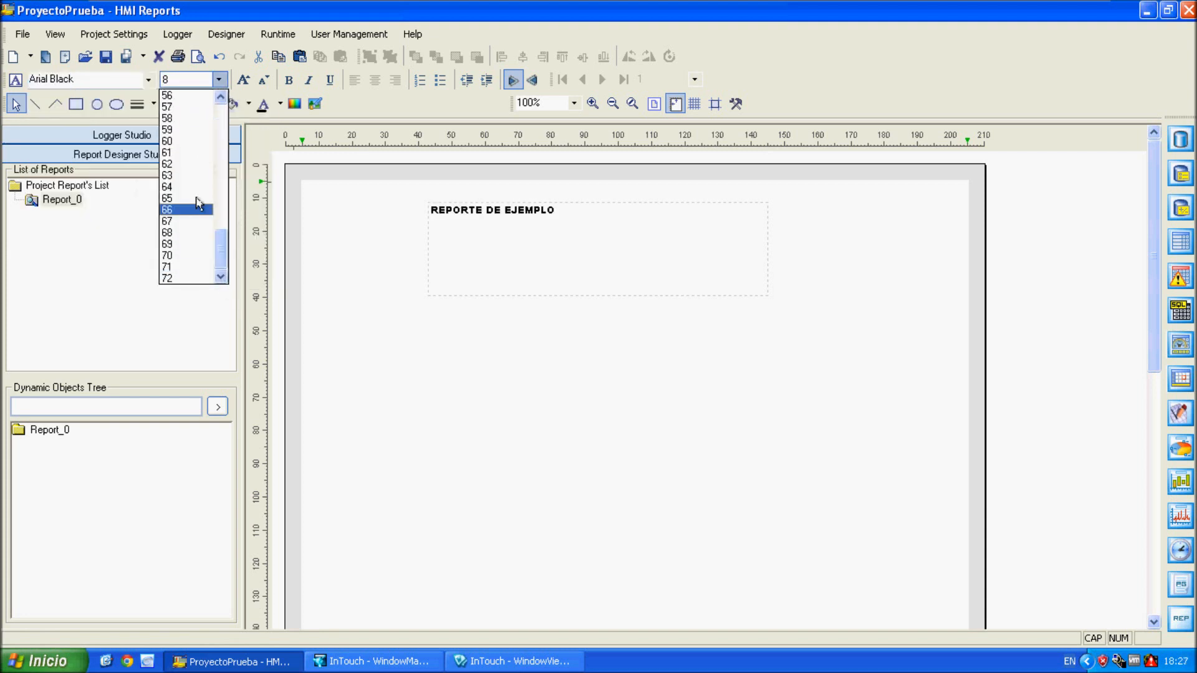
click(187, 153)
Set the font size of the title text to 30
click(219, 79)
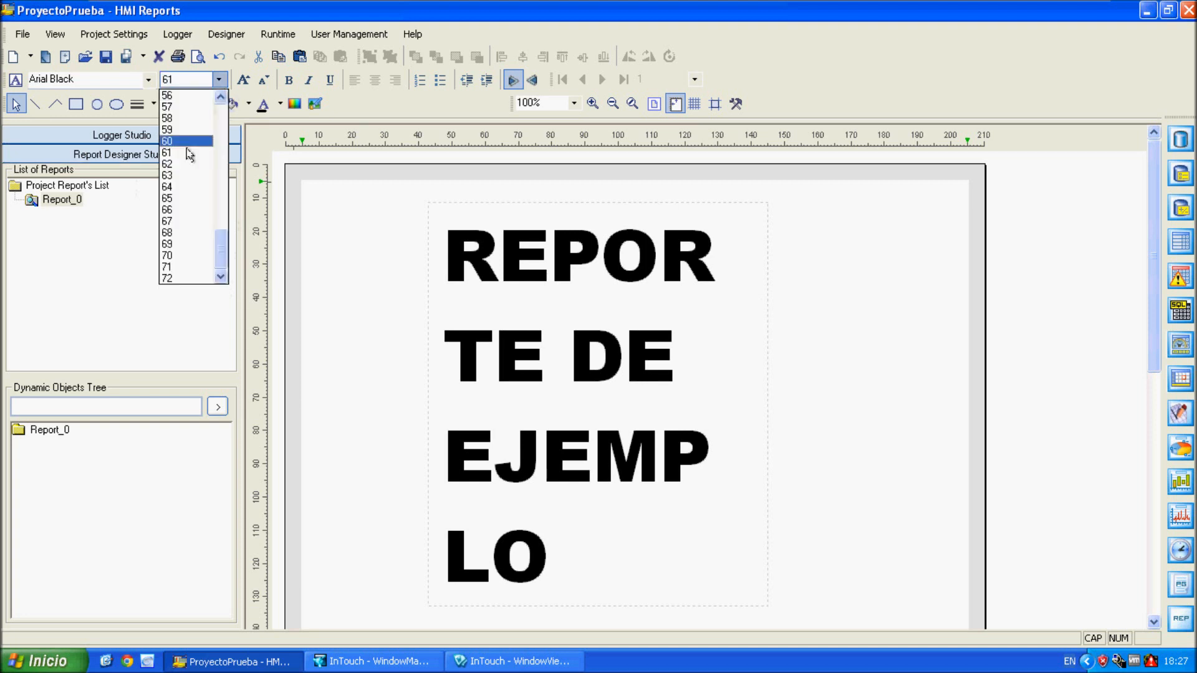
drag(225, 254, 233, 184)
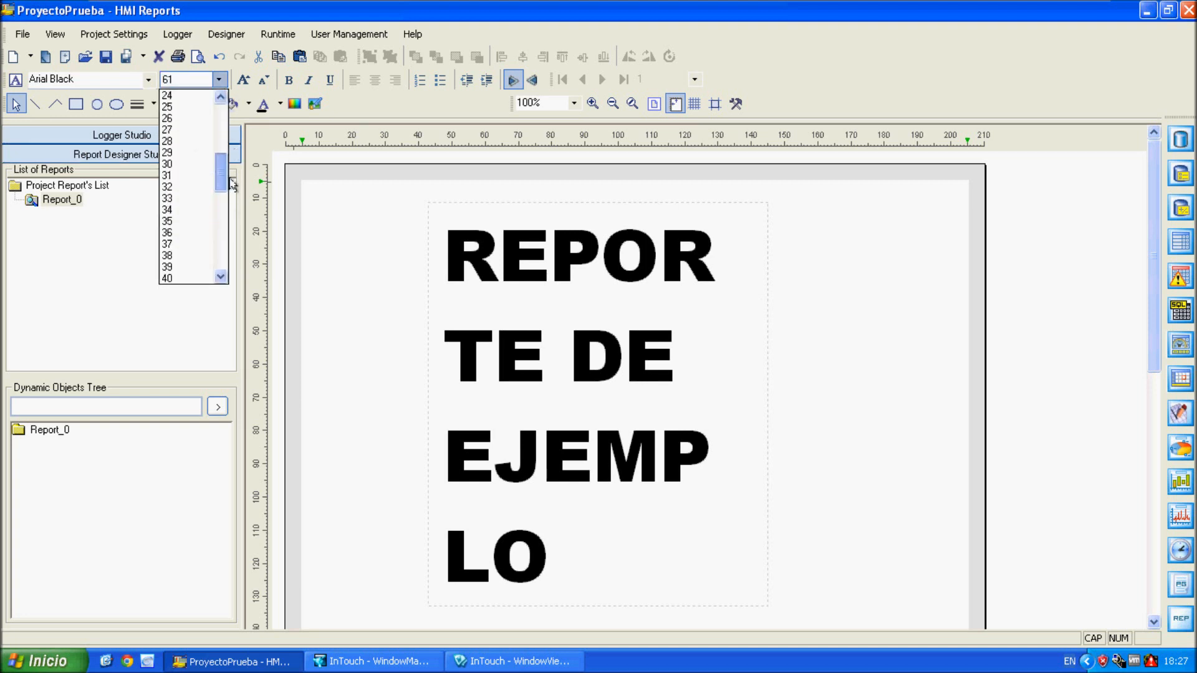
click(187, 164)
Center the title text horizontally within its text box
click(624, 278)
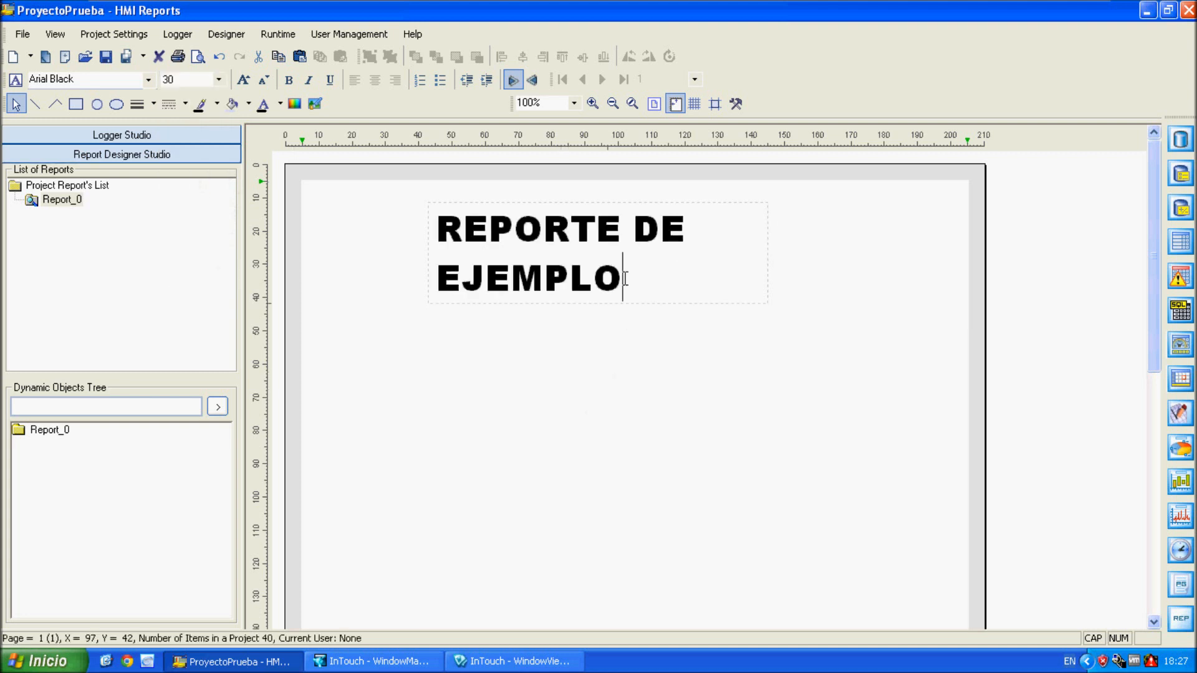
key(ctrl+a)
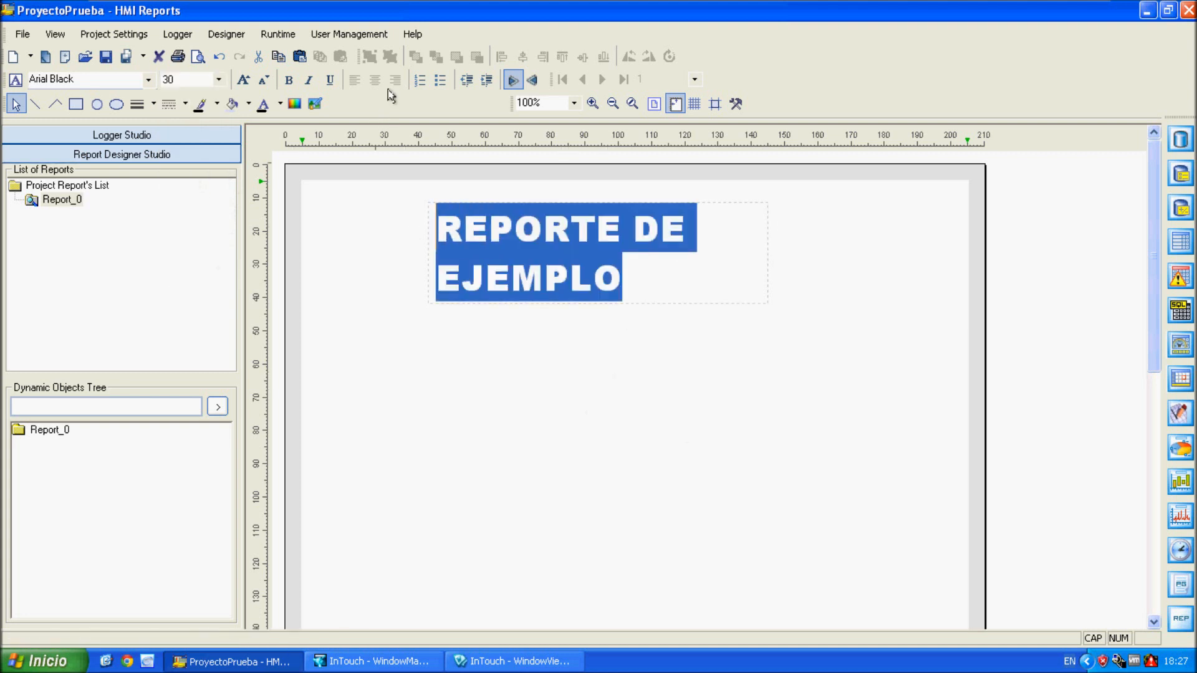
click(394, 260)
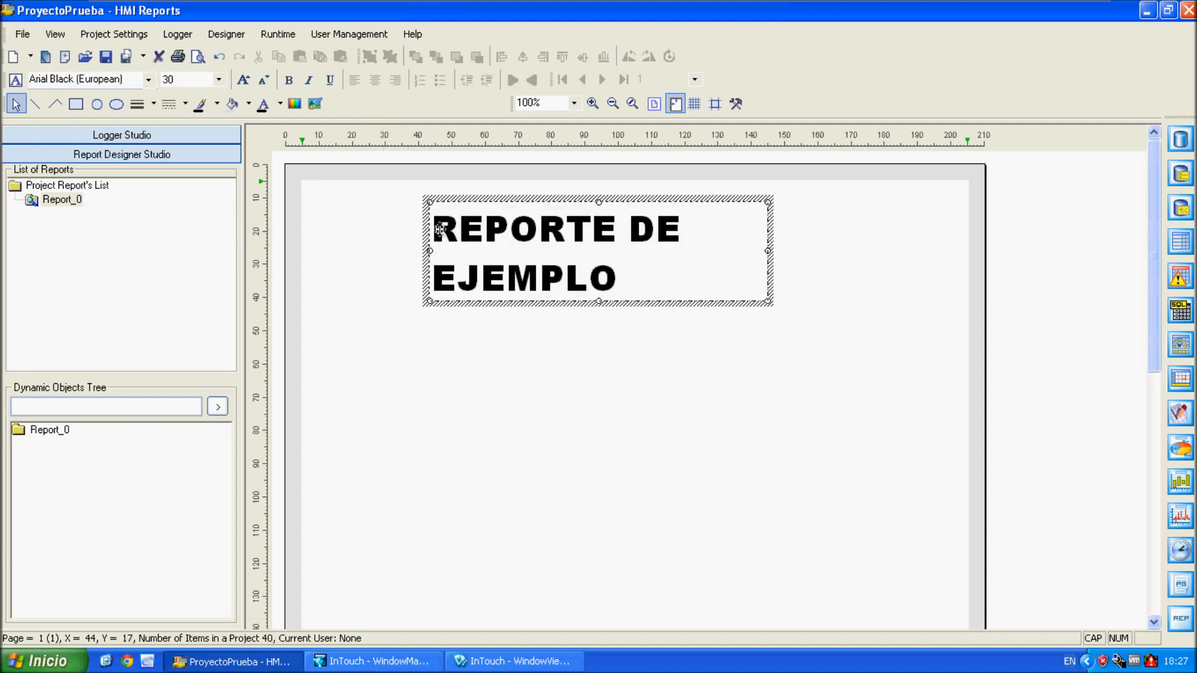
click(374, 80)
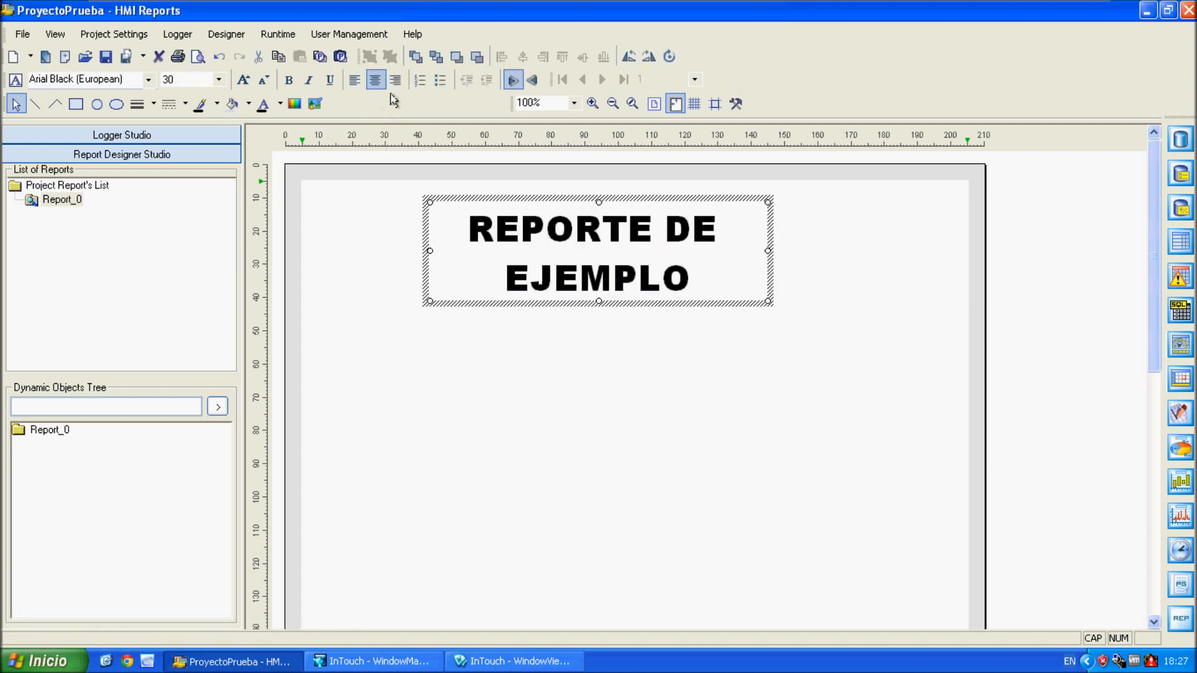
click(623, 355)
Change the text colour of the REPORTE DE EJEMPLO title to blue
click(487, 218)
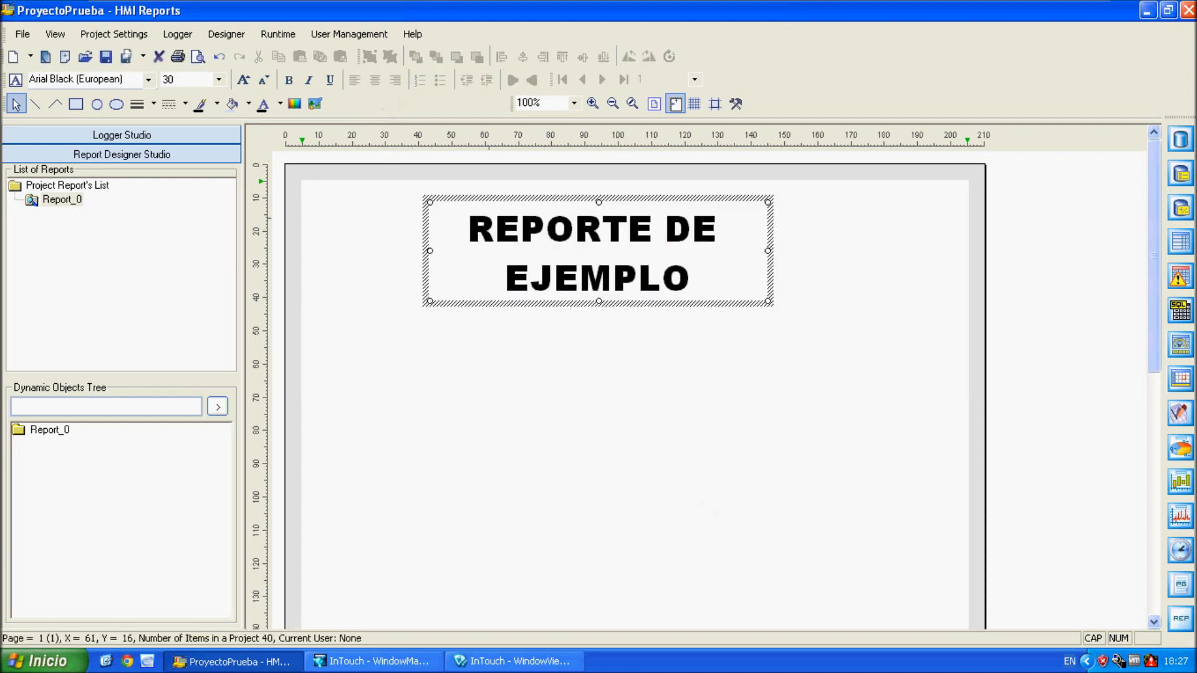
click(280, 104)
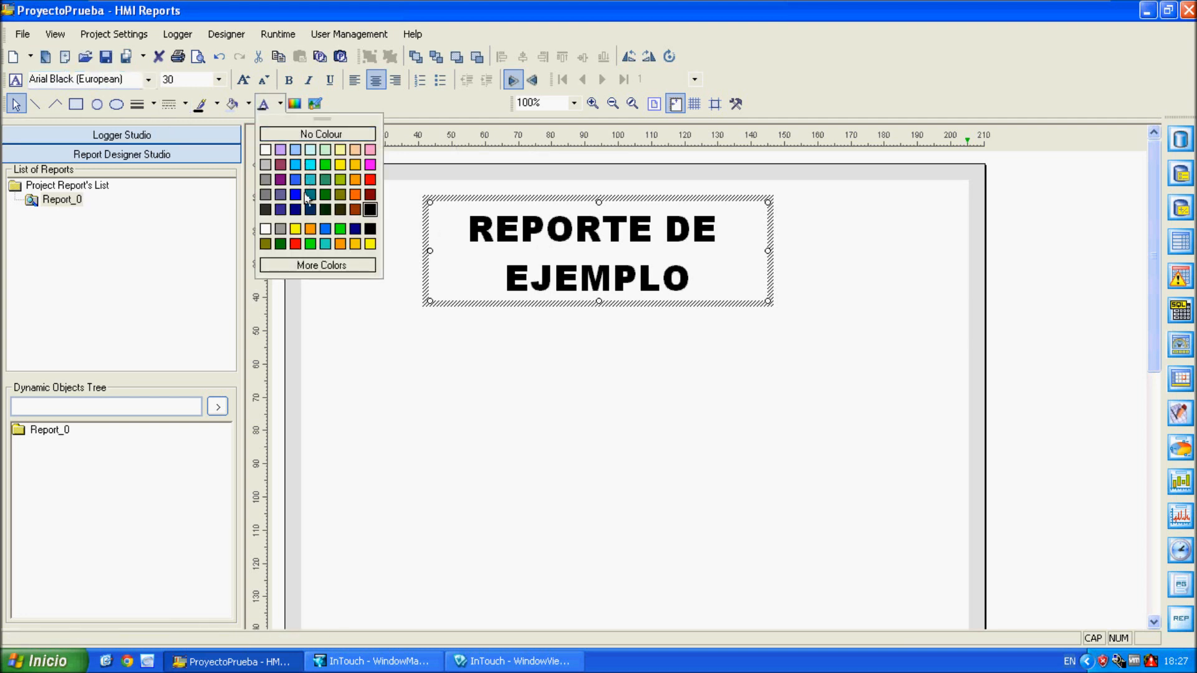
click(295, 195)
click(686, 488)
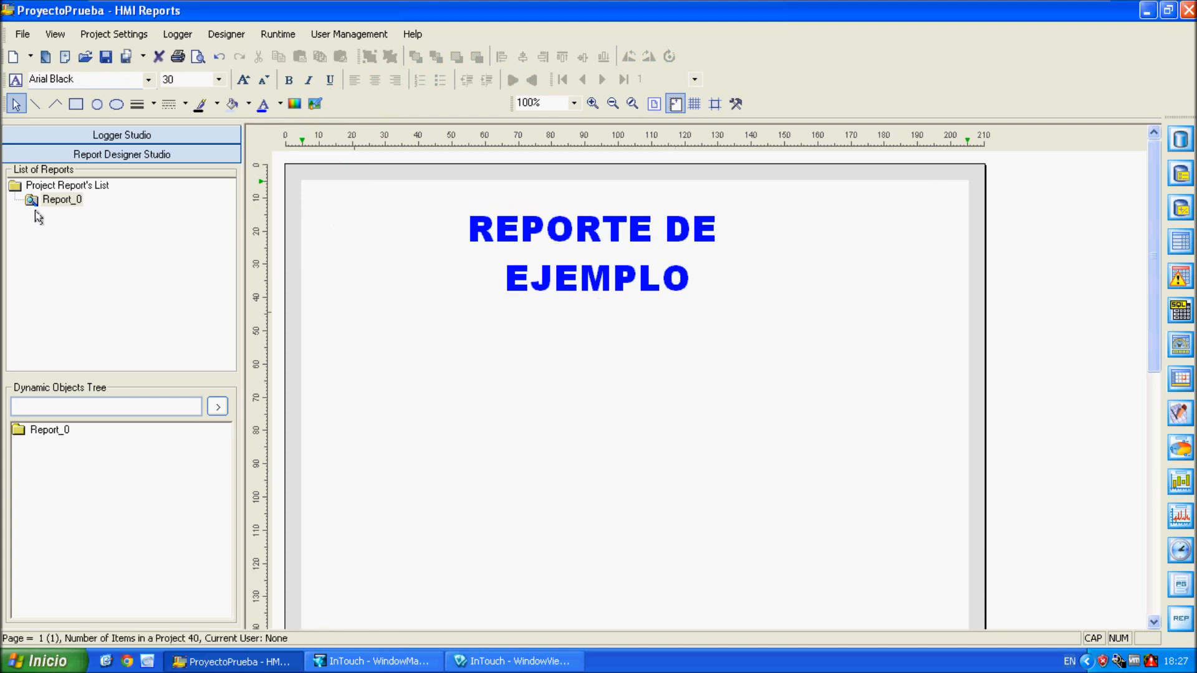
Set the report's background colour to sky blue
click(293, 104)
click(595, 271)
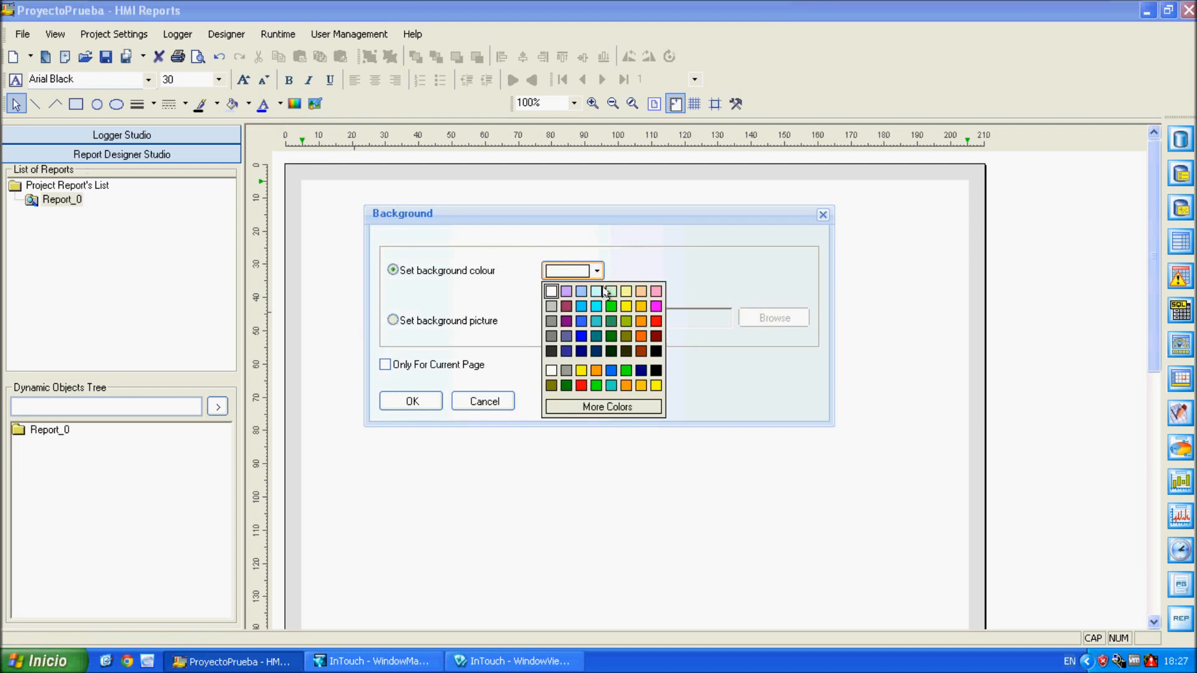
click(593, 321)
click(426, 403)
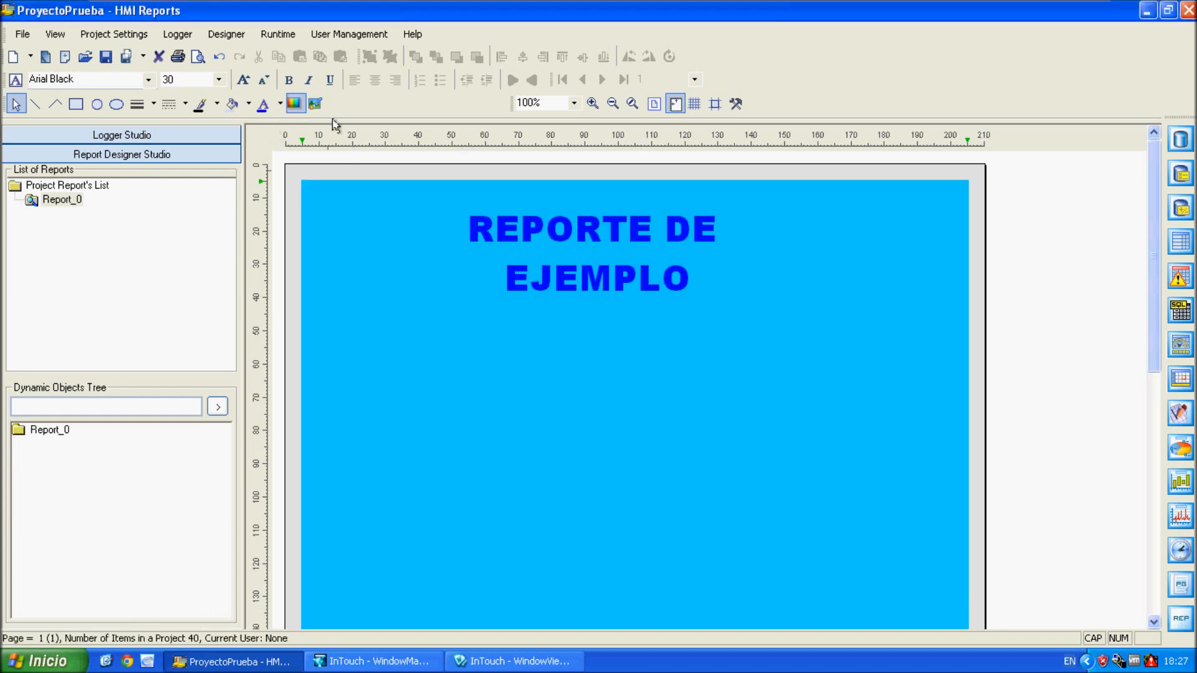
Set the report's background colour to light gray for the whole report
click(294, 104)
click(597, 271)
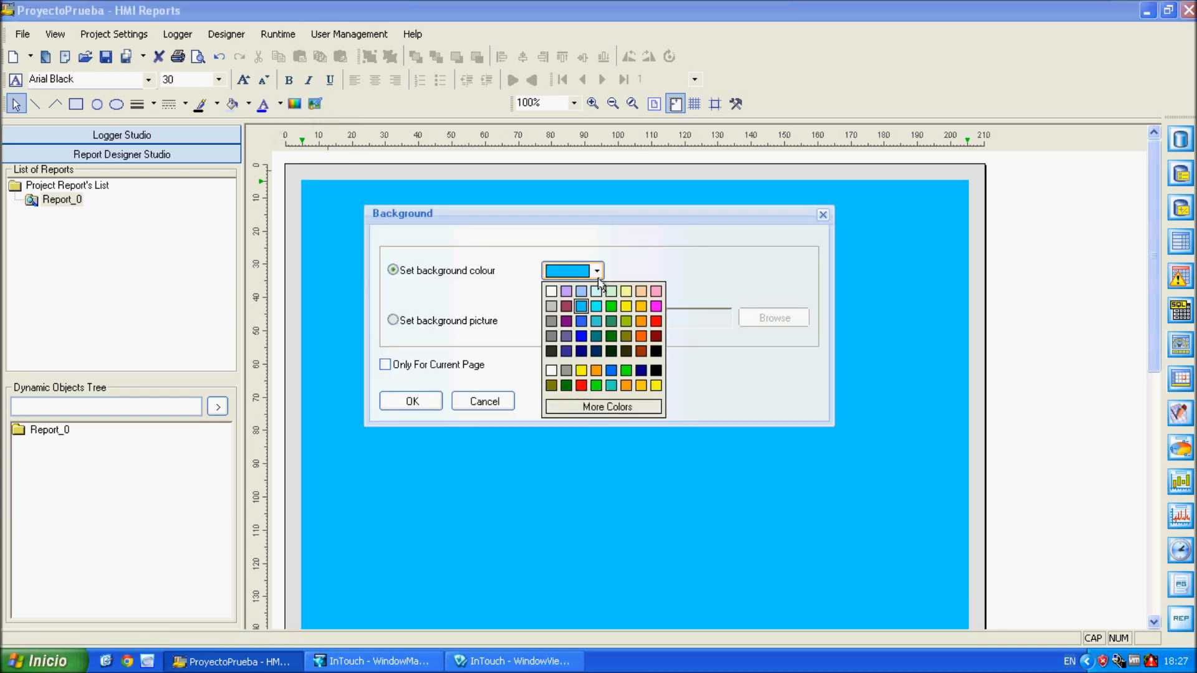
click(562, 315)
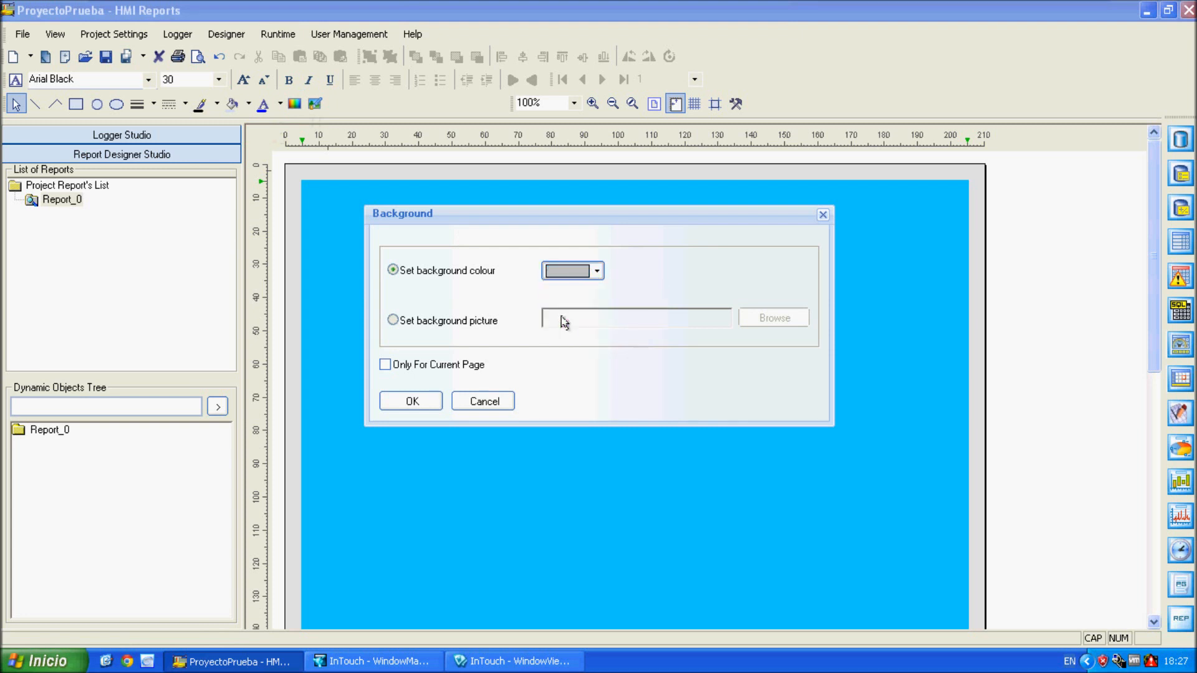
click(411, 401)
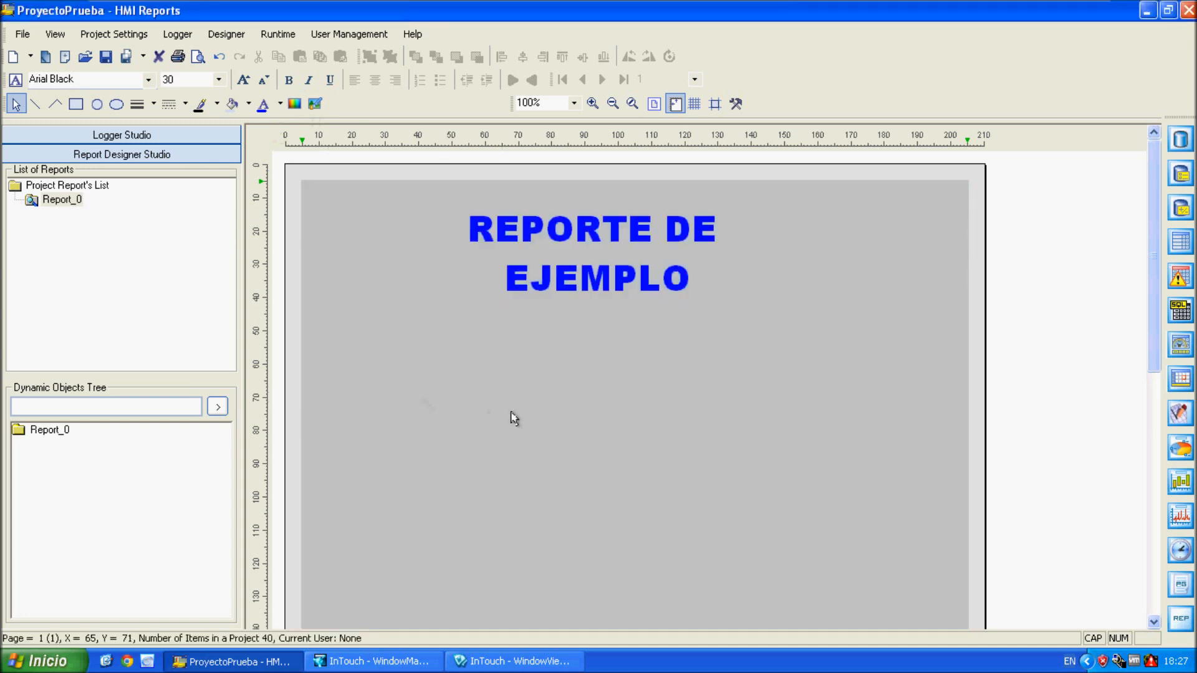
Move the title text box about 13 mm to the right to centre it on the page
click(544, 257)
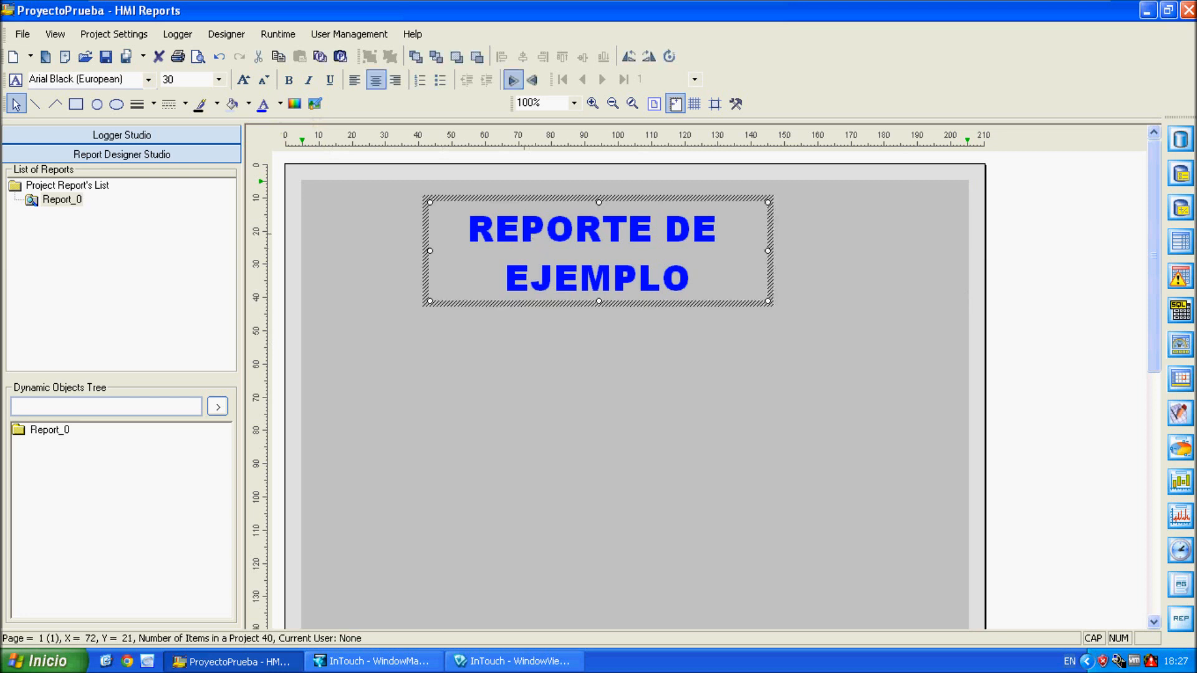
click(579, 240)
click(529, 322)
drag(525, 305, 567, 306)
click(558, 366)
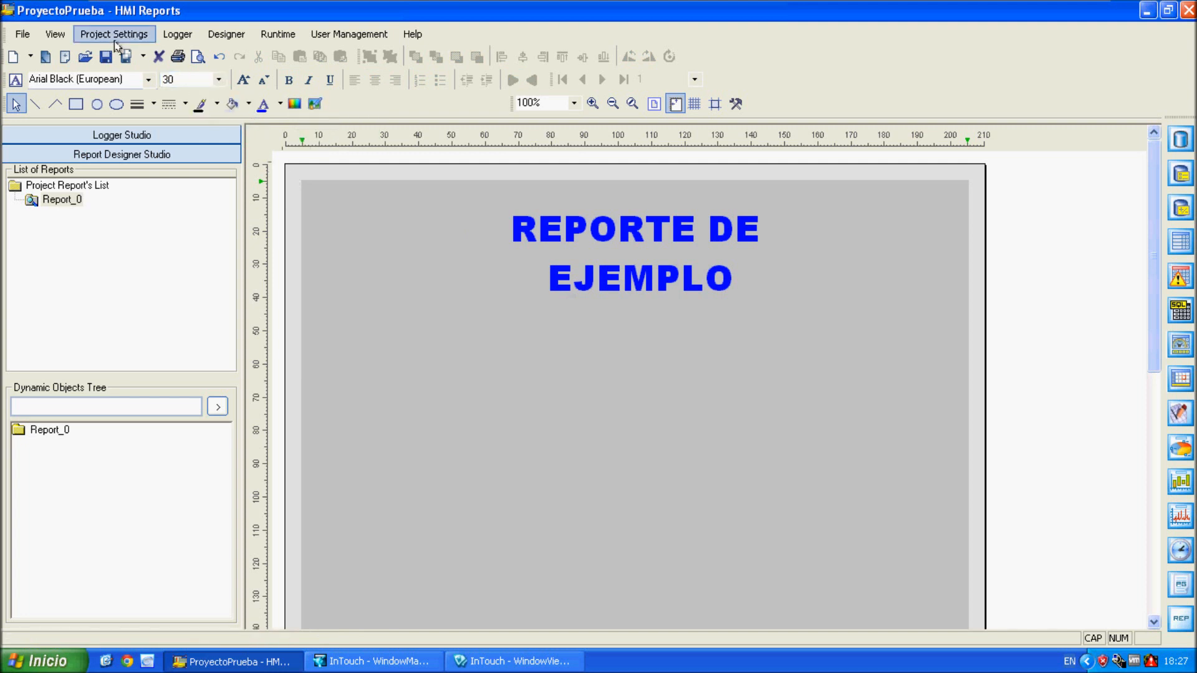
Try a rectangle about 105 mm wide and 41 mm high around the title, and delete it
click(76, 104)
drag(476, 203, 661, 437)
drag(722, 300, 762, 311)
right_click(725, 306)
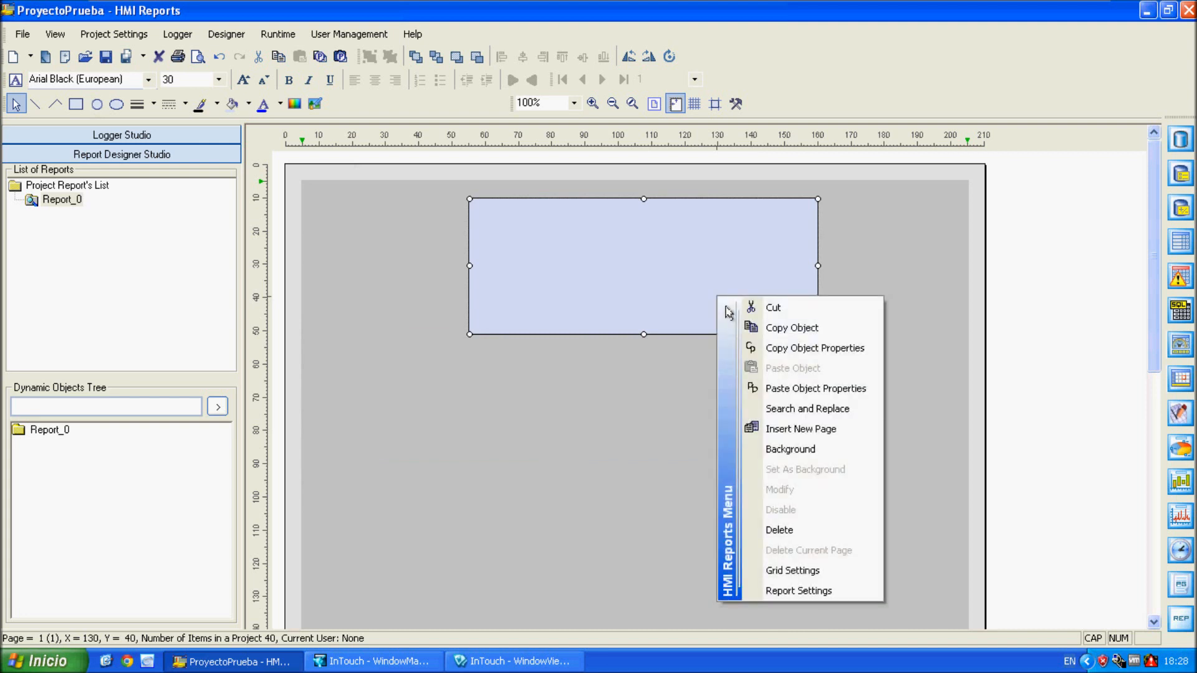
click(591, 313)
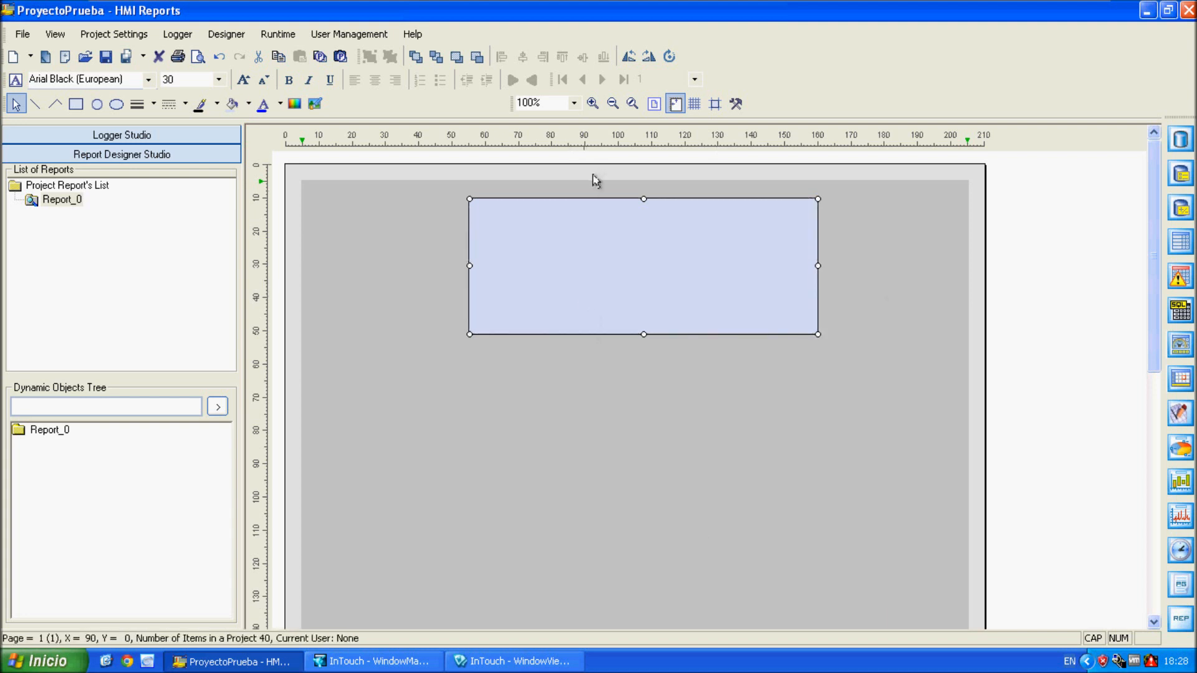
key(Delete)
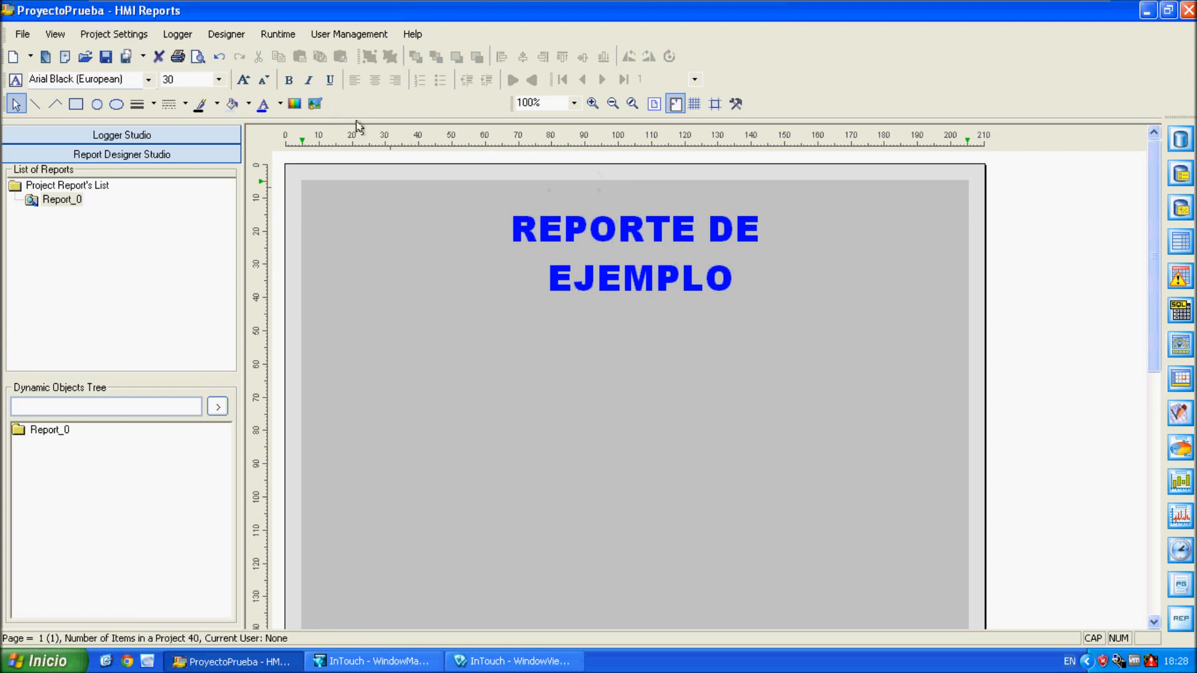
Draw a horizontal line about 96 mm long just below the title text
click(35, 104)
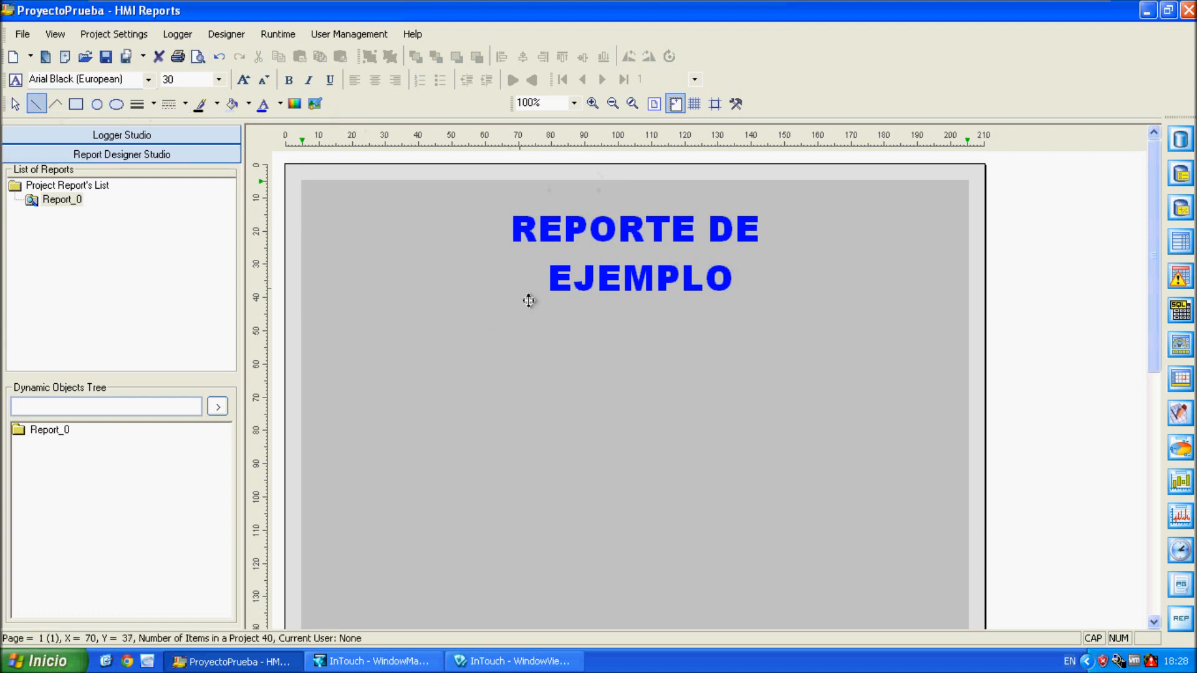
drag(487, 324, 806, 321)
click(811, 377)
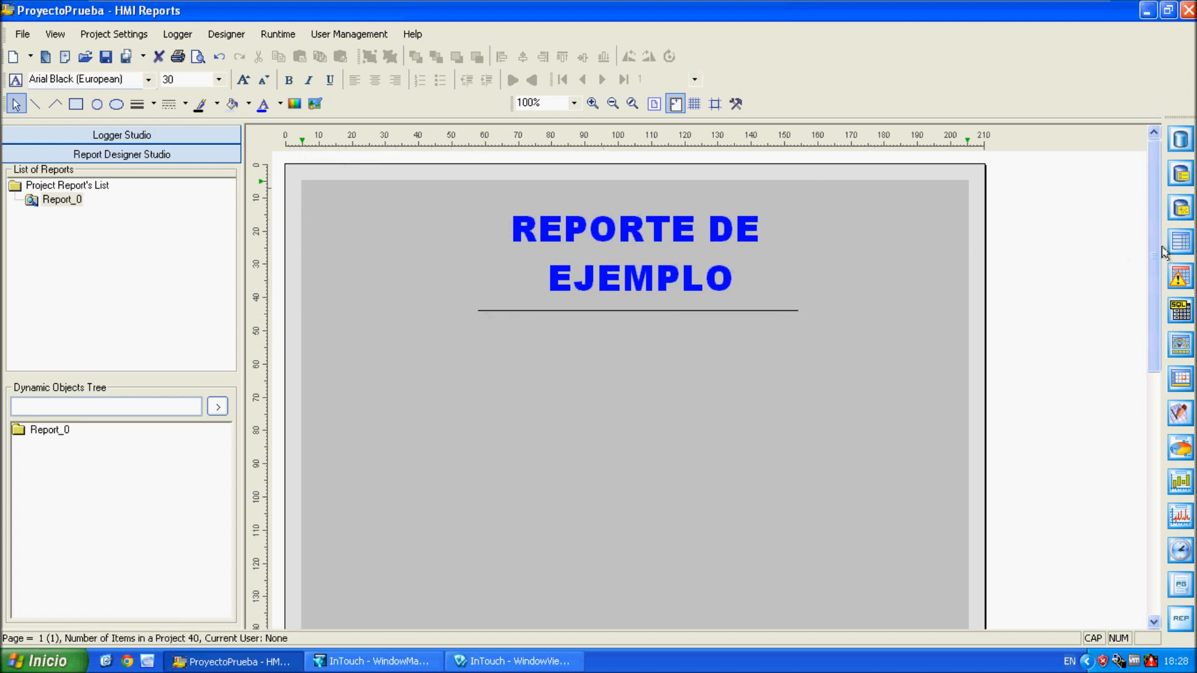
Insert a date and time object below the line, using the dd/MM/yyyy and 24-hour hh:mm:ss formats at the end of the report period
scroll(1163, 252, down, 5)
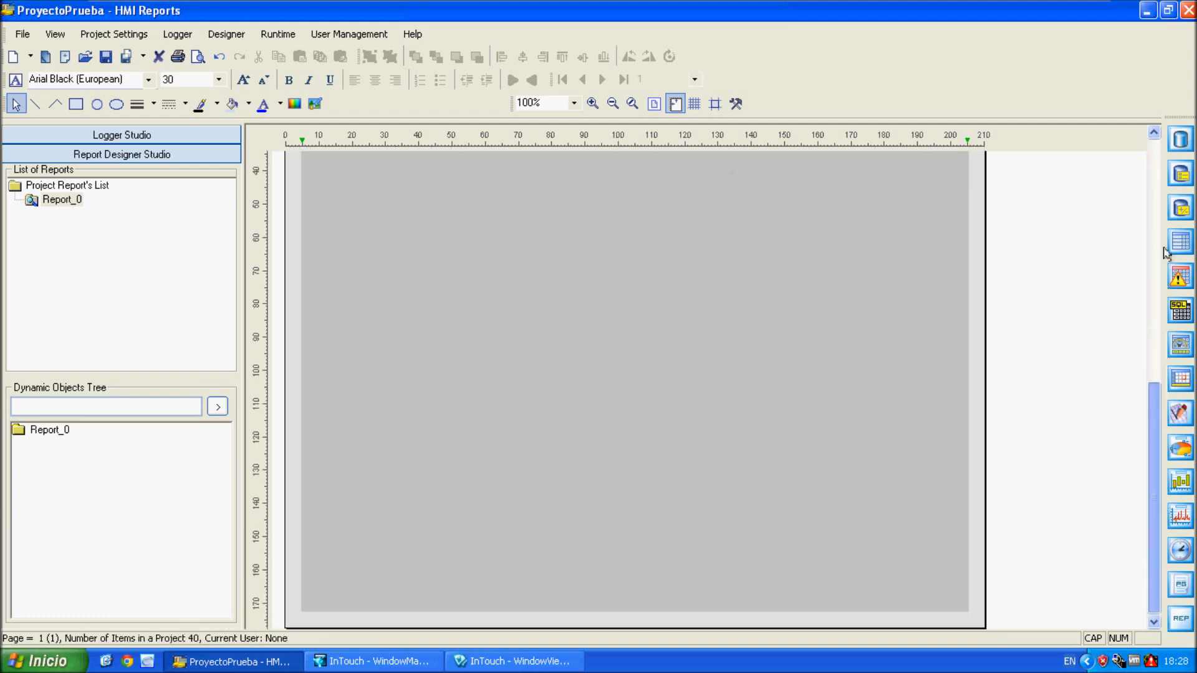
scroll(1163, 250, up, 5)
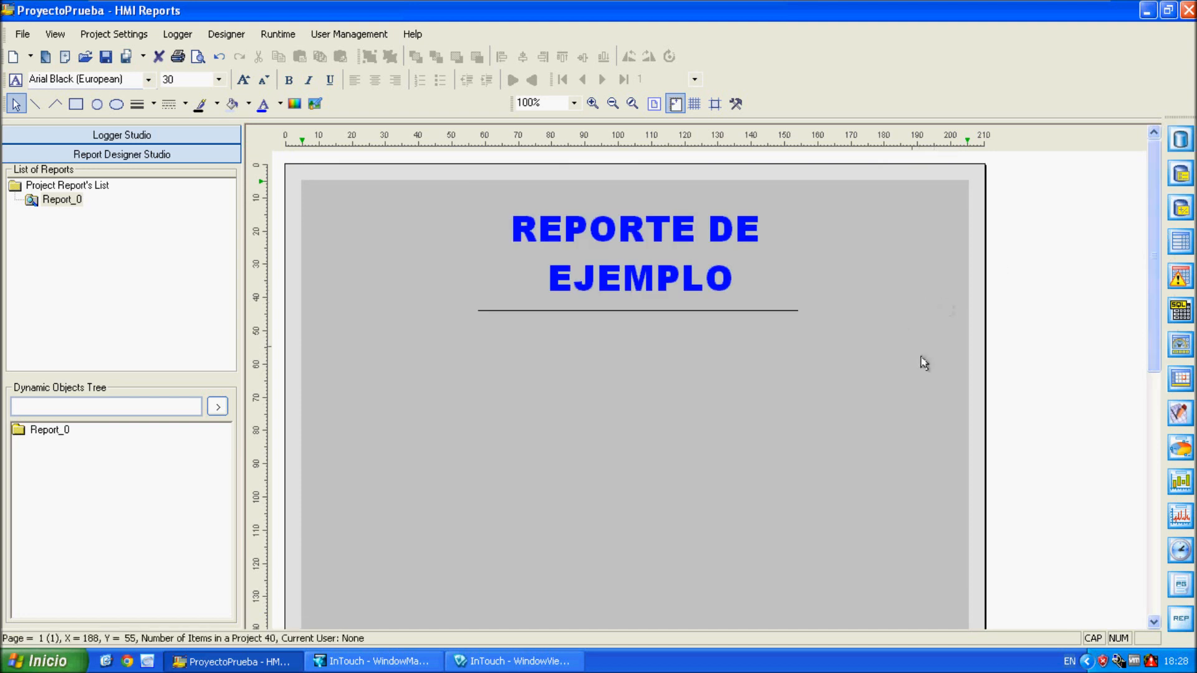
click(1180, 549)
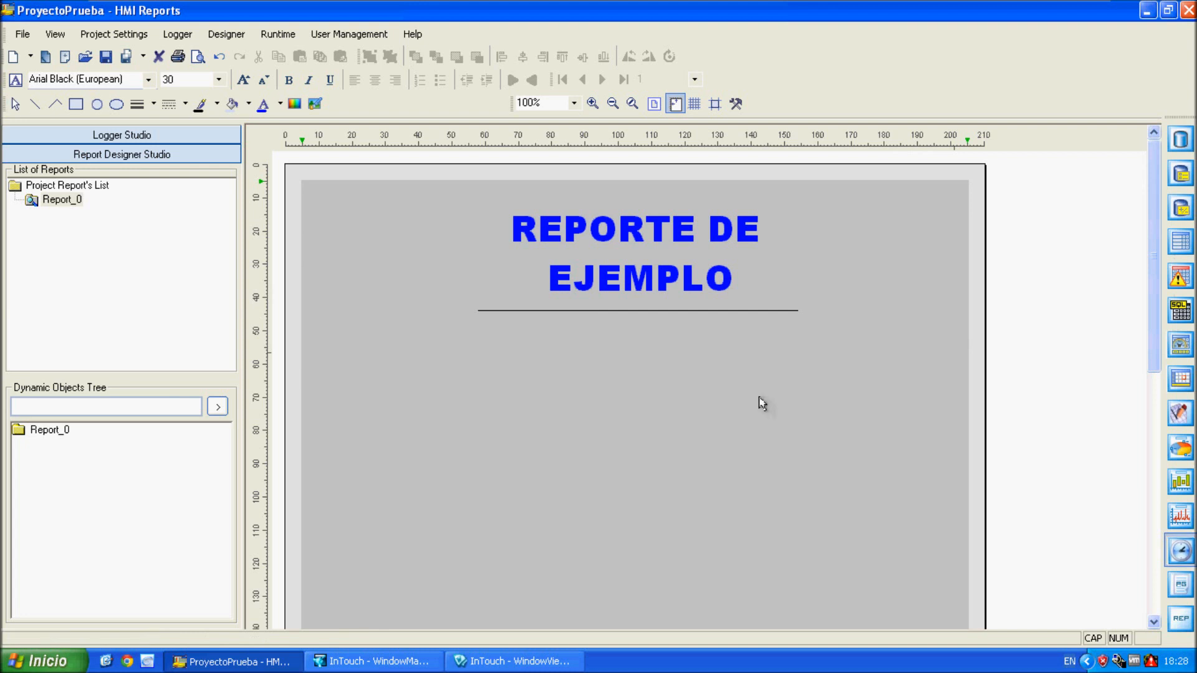
click(741, 394)
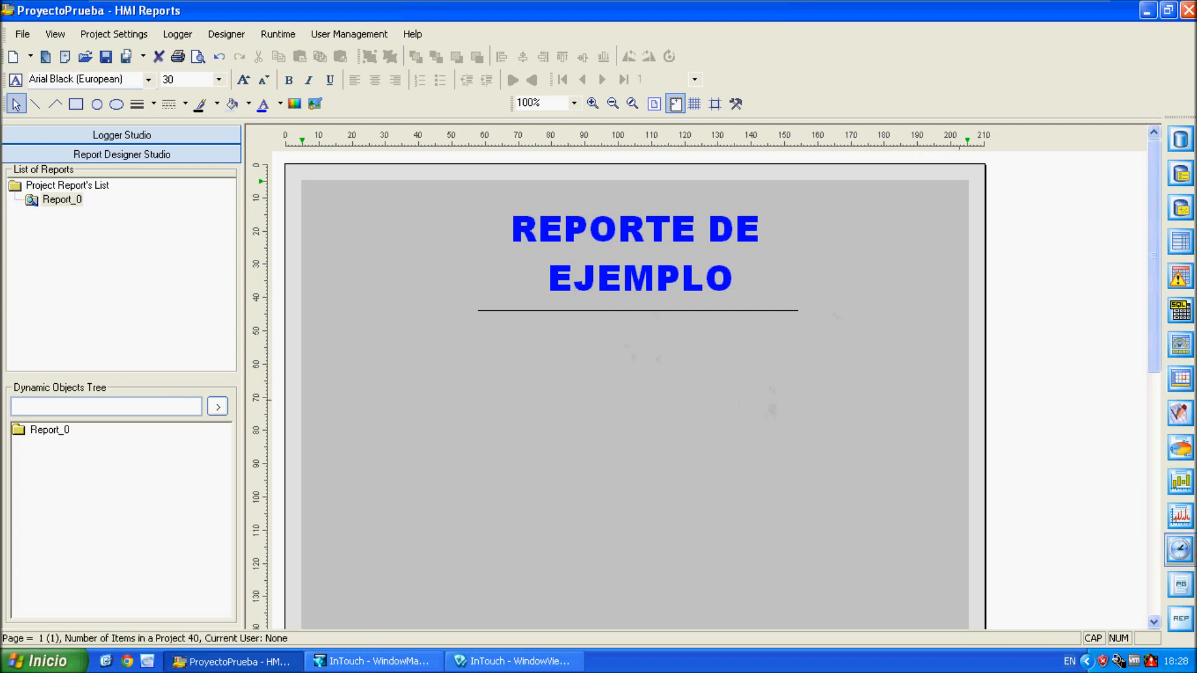
click(1188, 562)
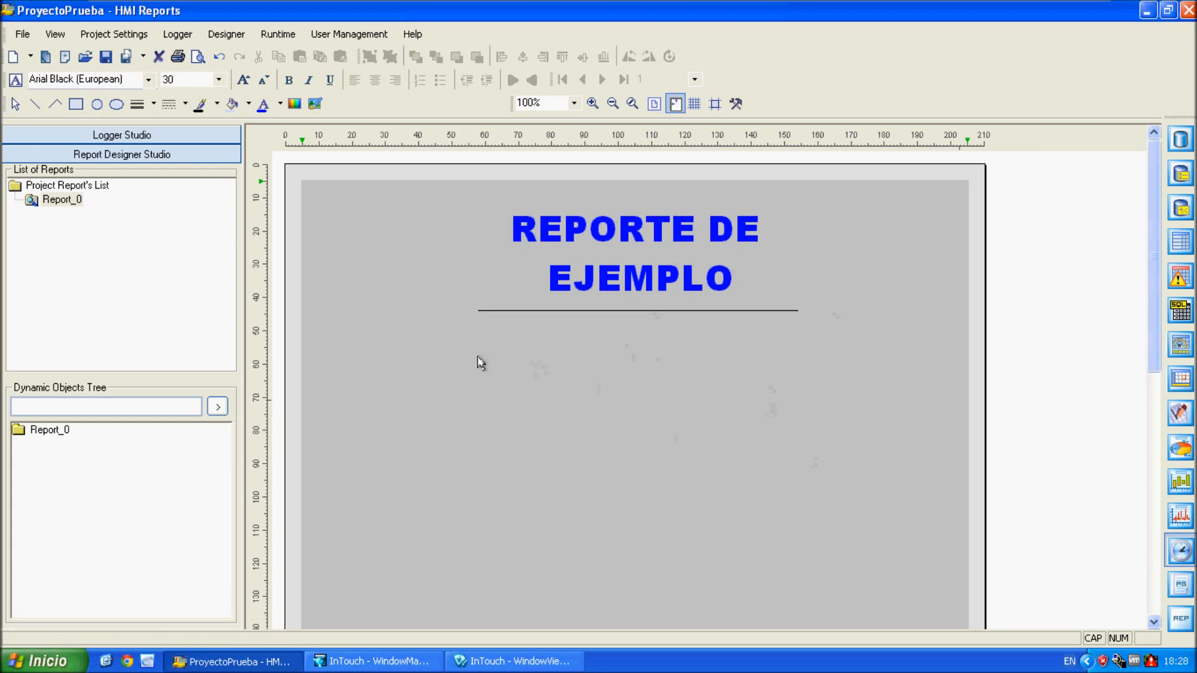
drag(596, 367, 799, 396)
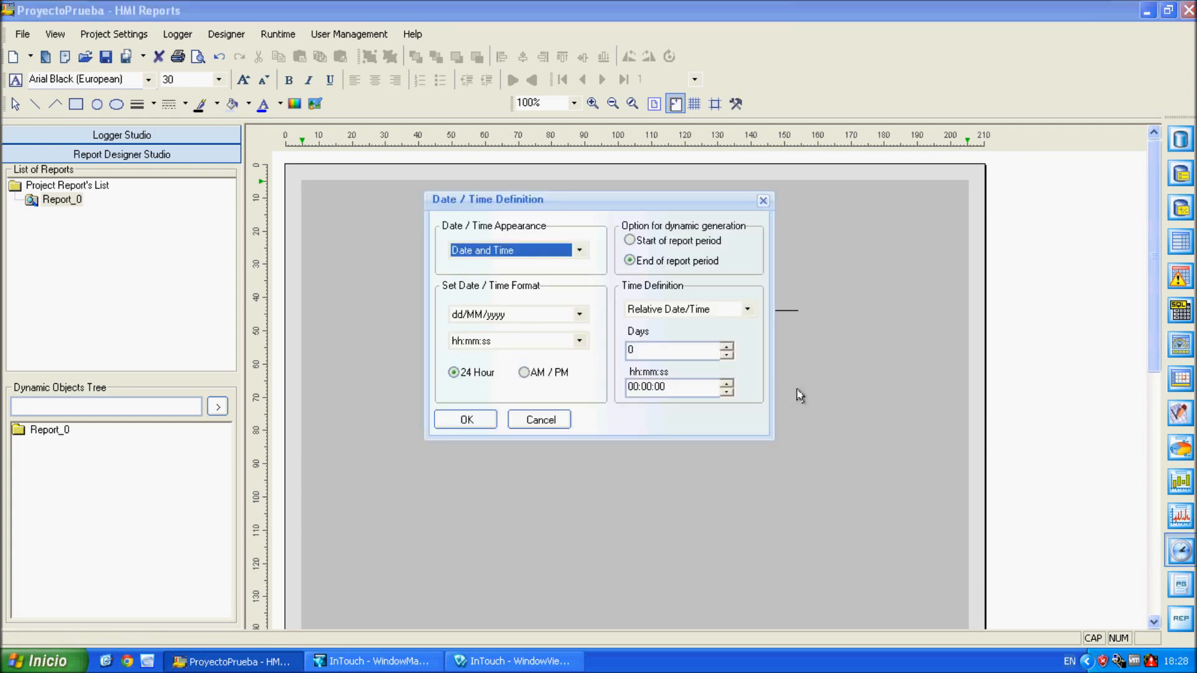
click(488, 428)
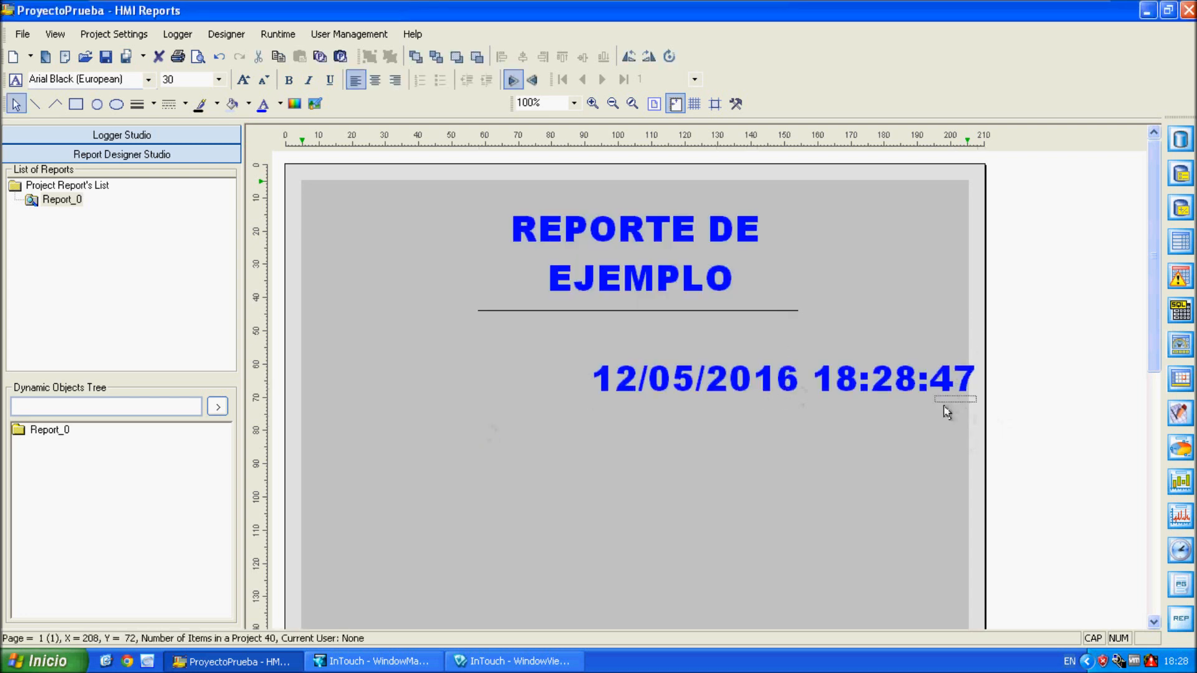
Set the date and time object's font size to 12 and place it under the right end of the line
click(218, 79)
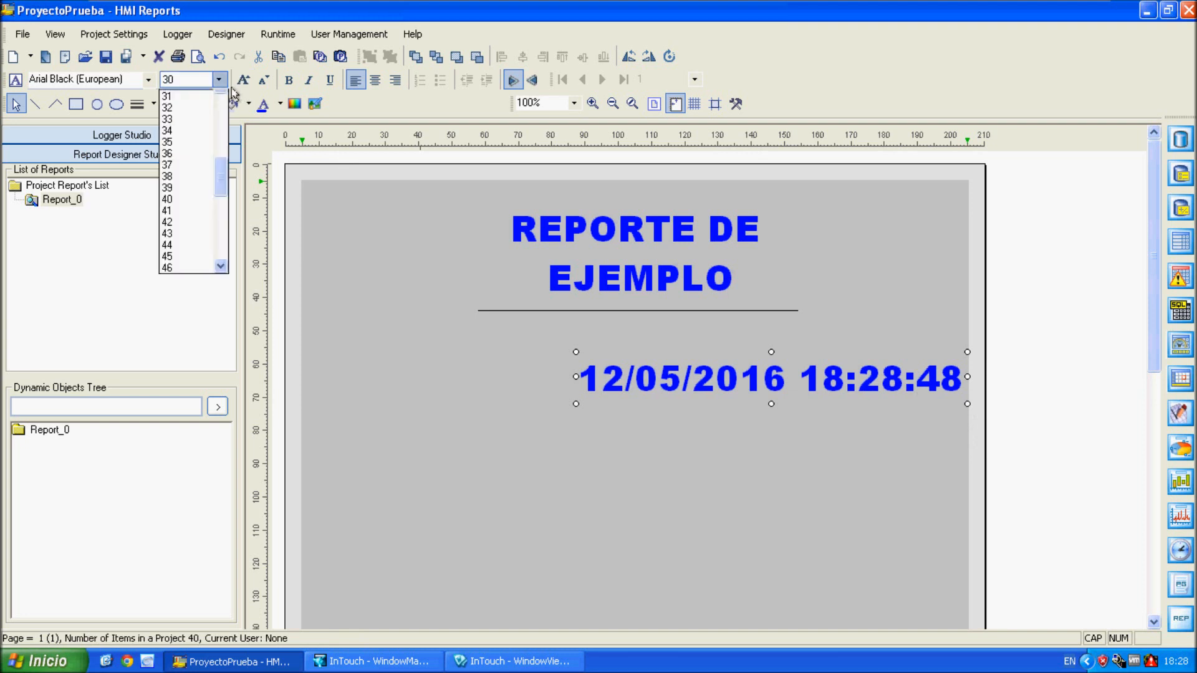
scroll(205, 159, up, 9)
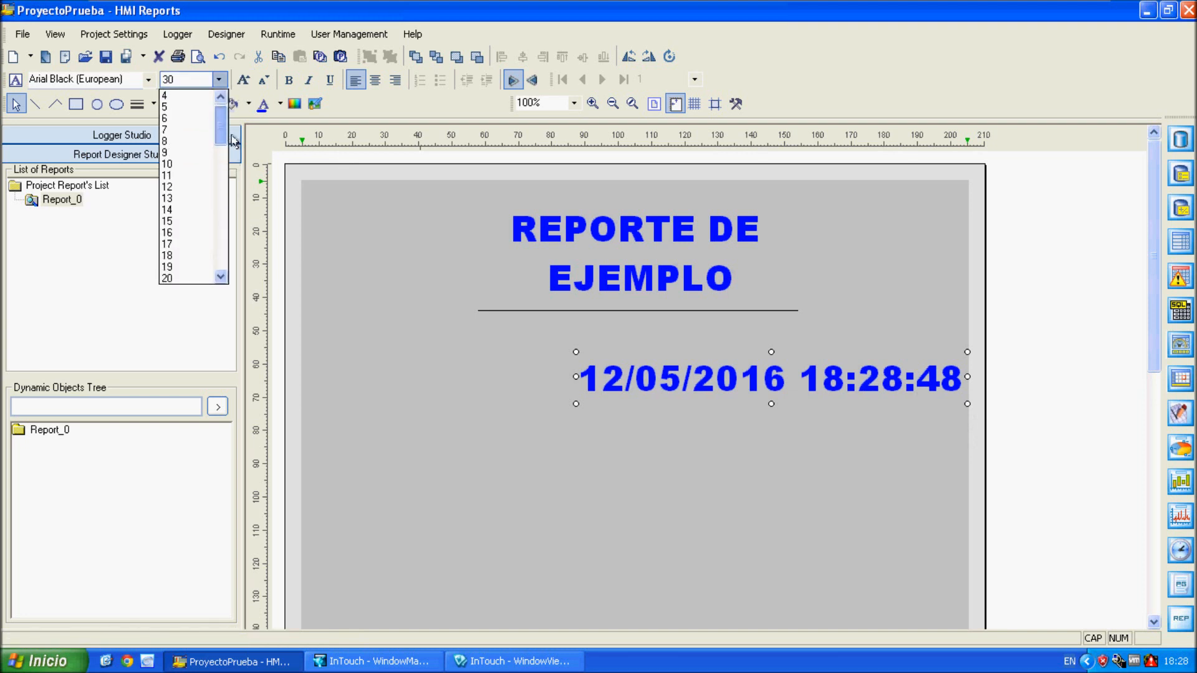
click(181, 189)
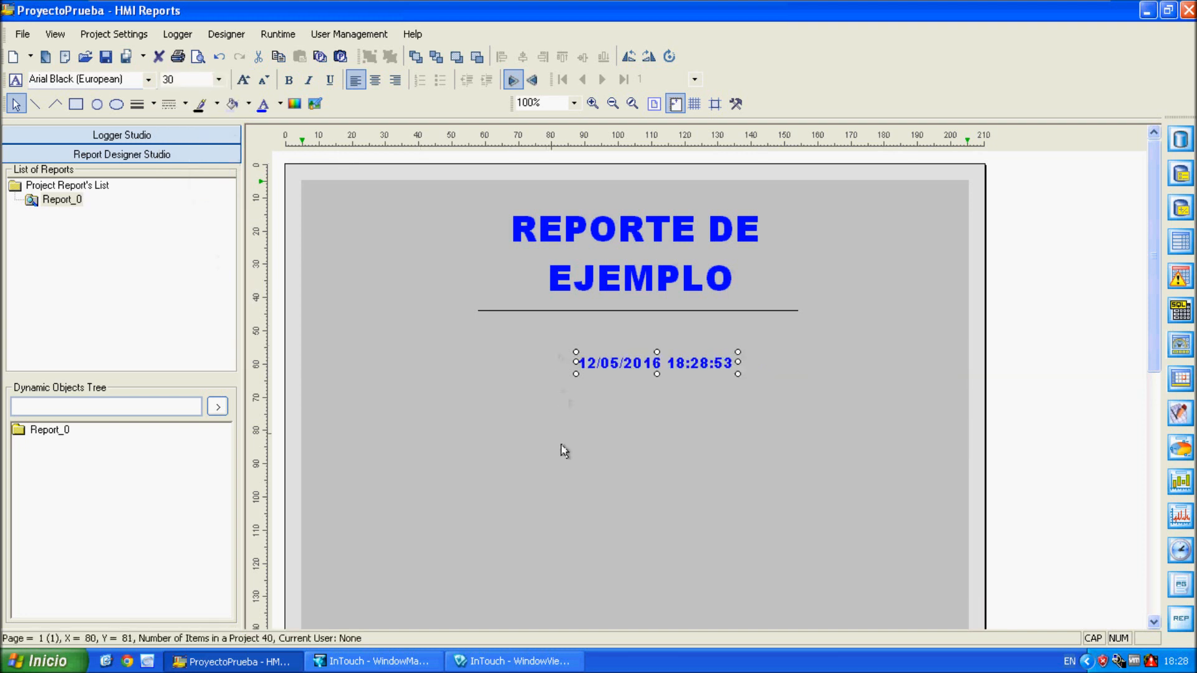
drag(631, 375, 704, 356)
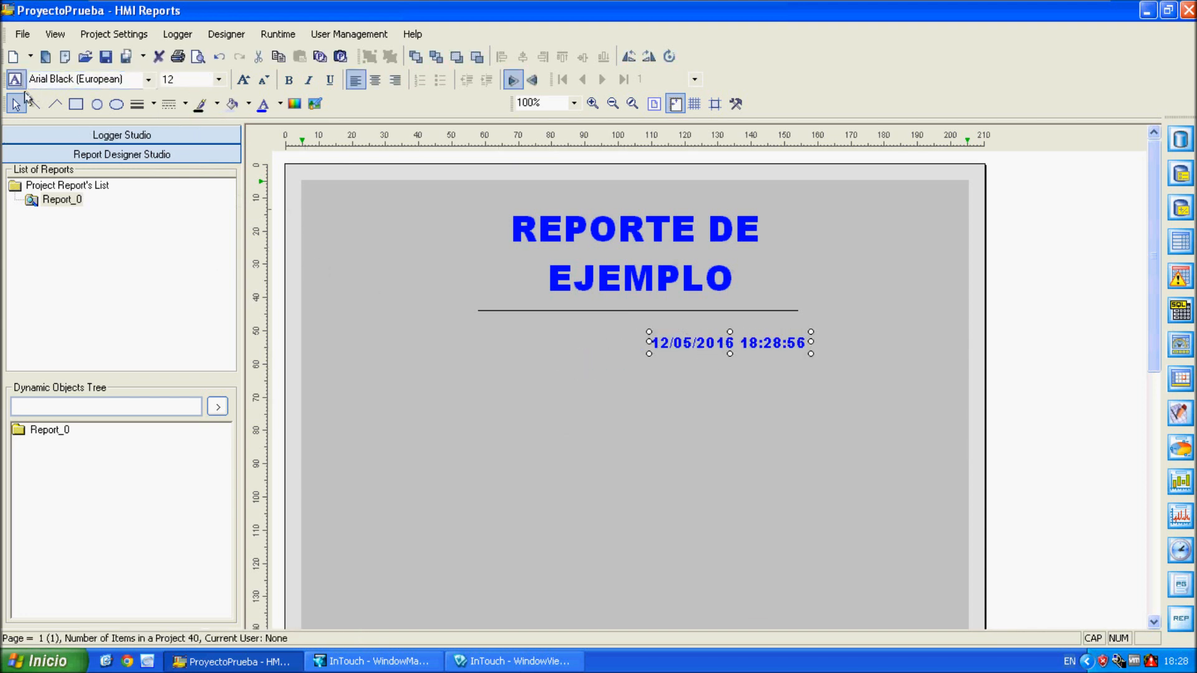
Add a text box reading "Date" below the horizontal line, just before the date and time object
click(492, 351)
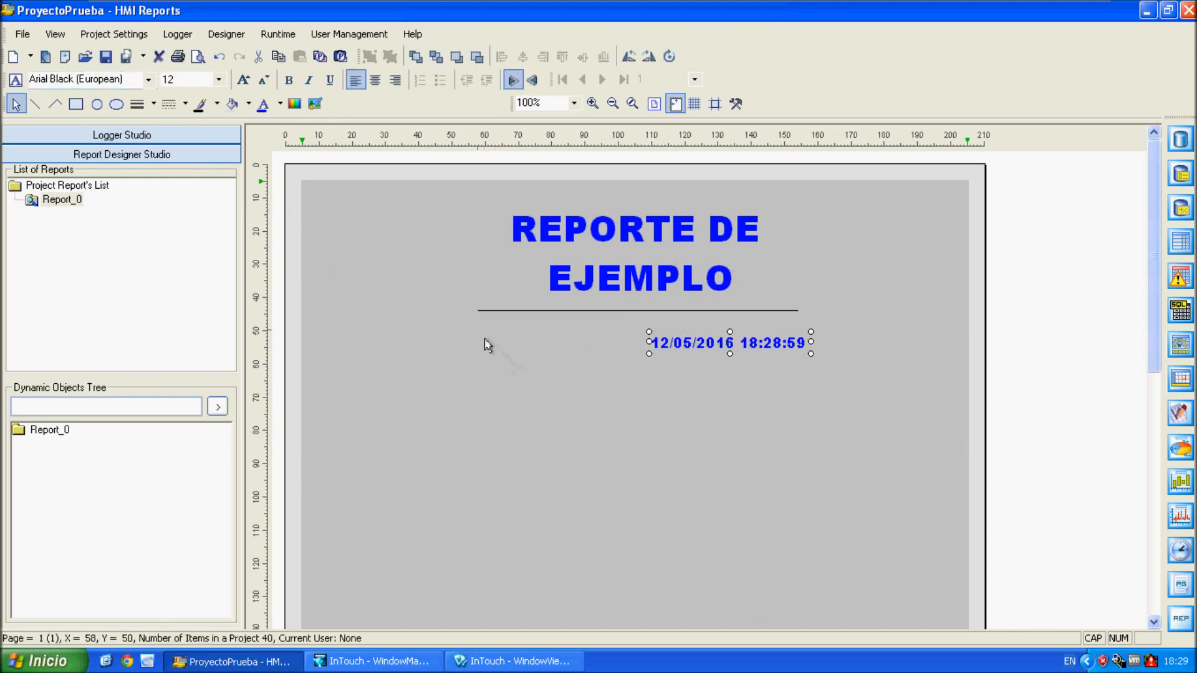
drag(530, 356, 613, 363)
drag(475, 344, 625, 379)
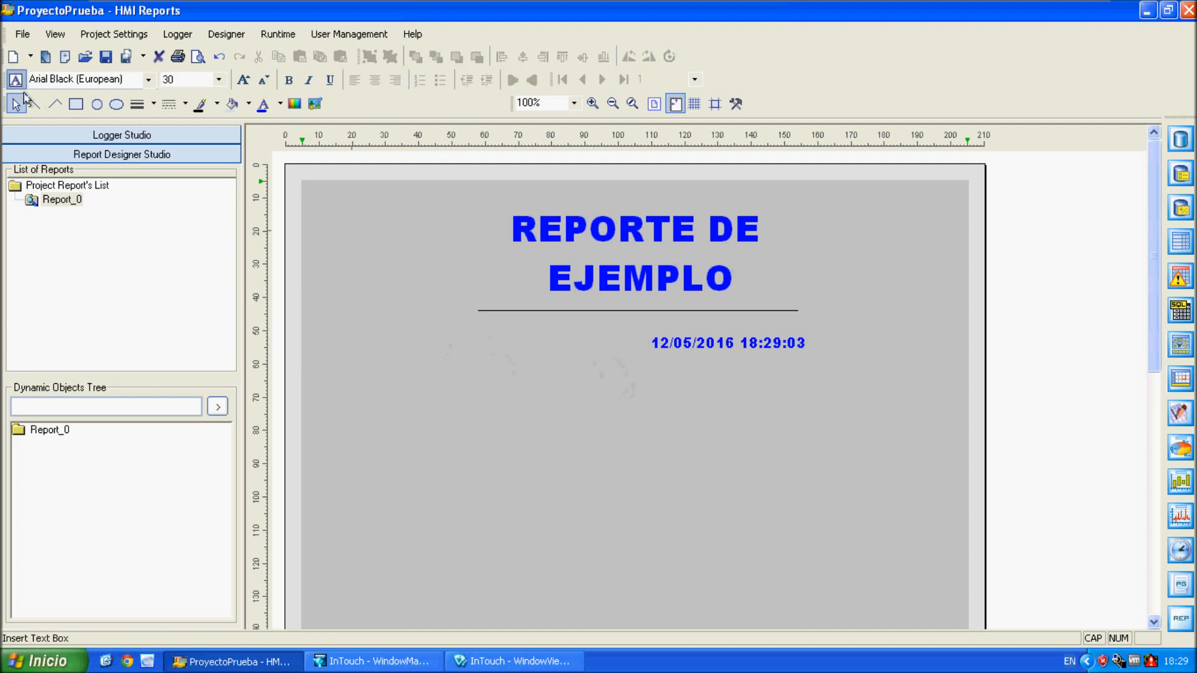
drag(426, 339, 645, 388)
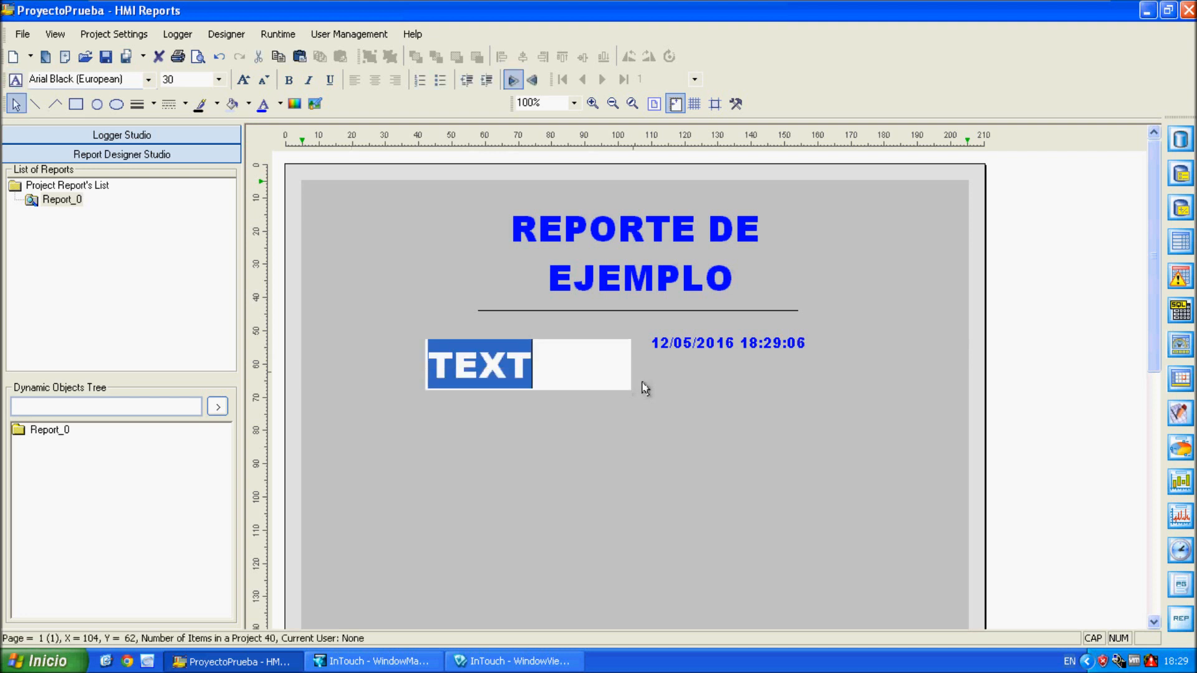
text(dA)
key(BackSpace)
key(BackSpace)
key(Caps_Lock)
text(Date)
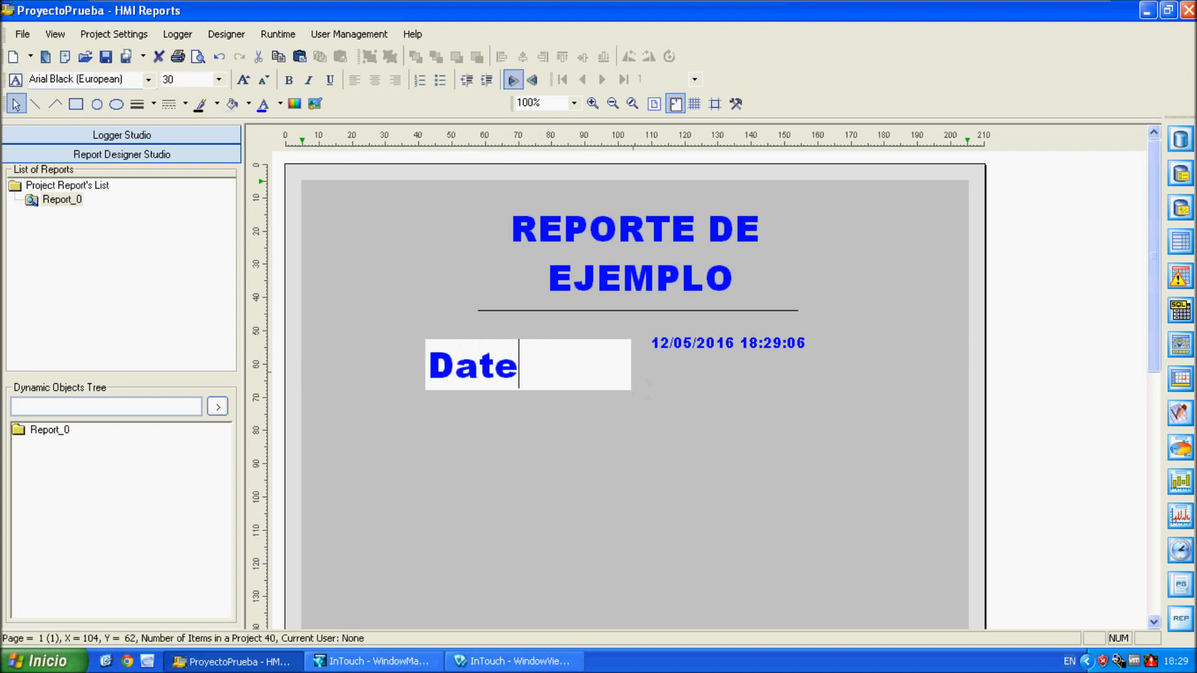
click(567, 440)
Set the Date label's font size to 12 and place it level with and directly in front of the date and time object
mouse_move(491, 373)
mouse_down()
mouse_move(480, 347)
mouse_move(492, 342)
mouse_move(488, 356)
mouse_up()
click(218, 79)
scroll(234, 164, up, 5)
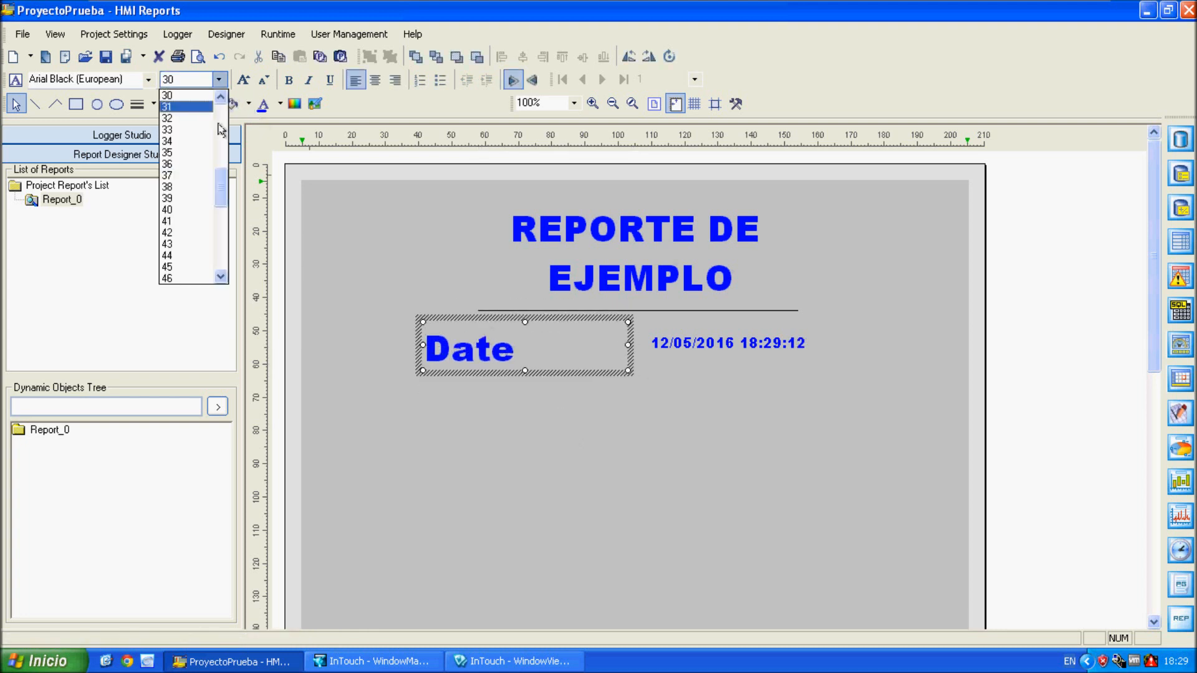
scroll(193, 150, up, 3)
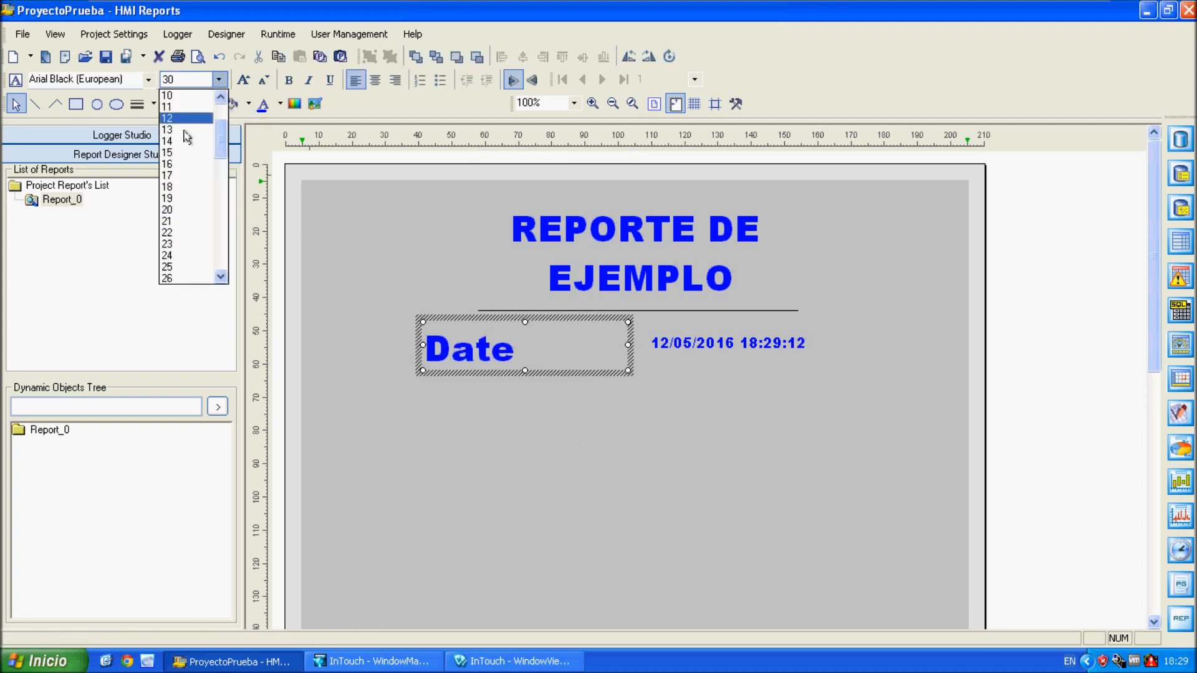
click(192, 147)
click(592, 442)
drag(438, 338, 600, 356)
click(834, 464)
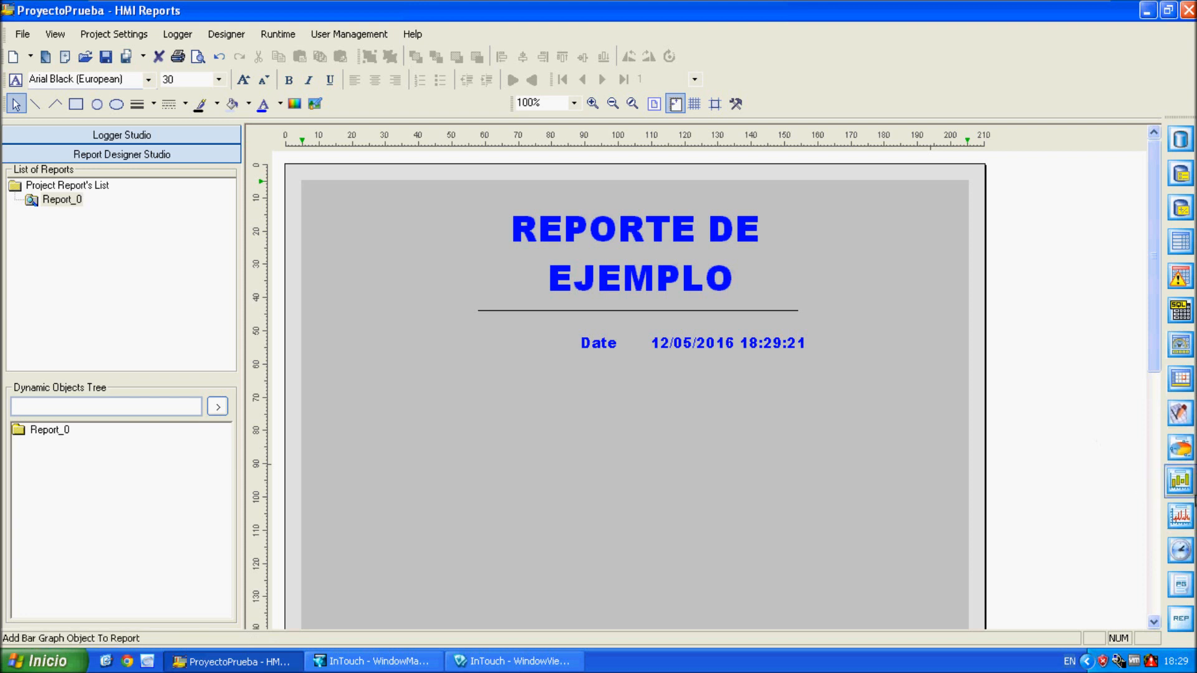
Insert a value-based bar graph about 146 mm wide and 41 mm high below the date row
click(1180, 480)
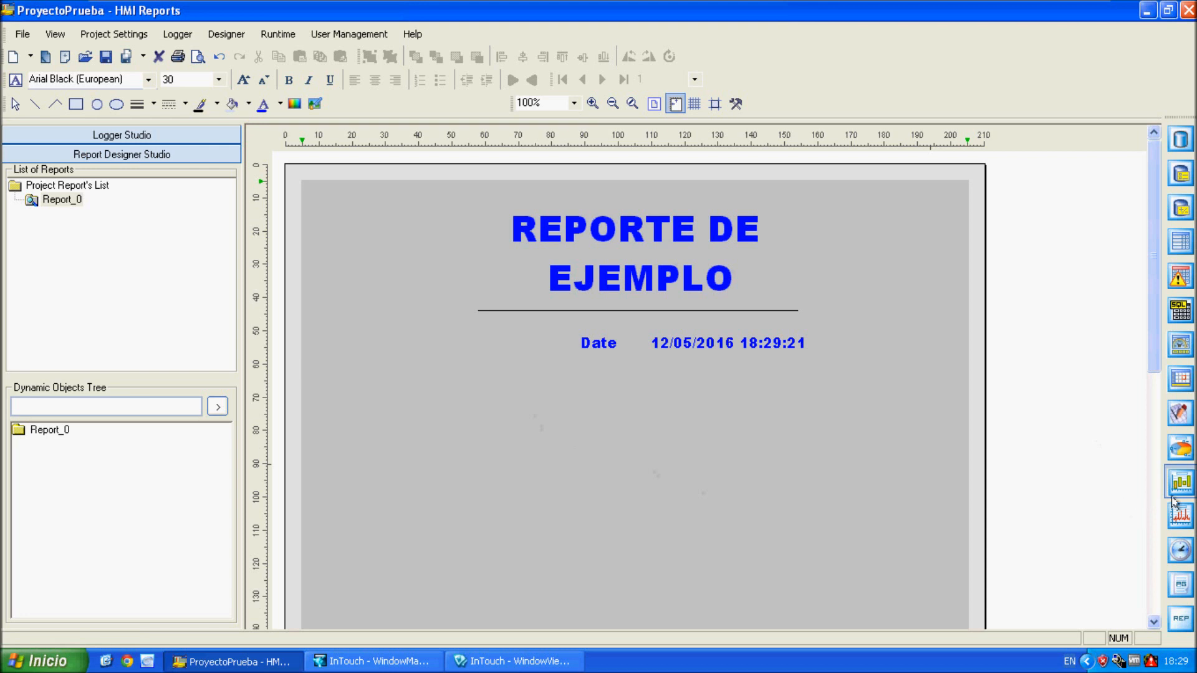
drag(400, 389, 878, 525)
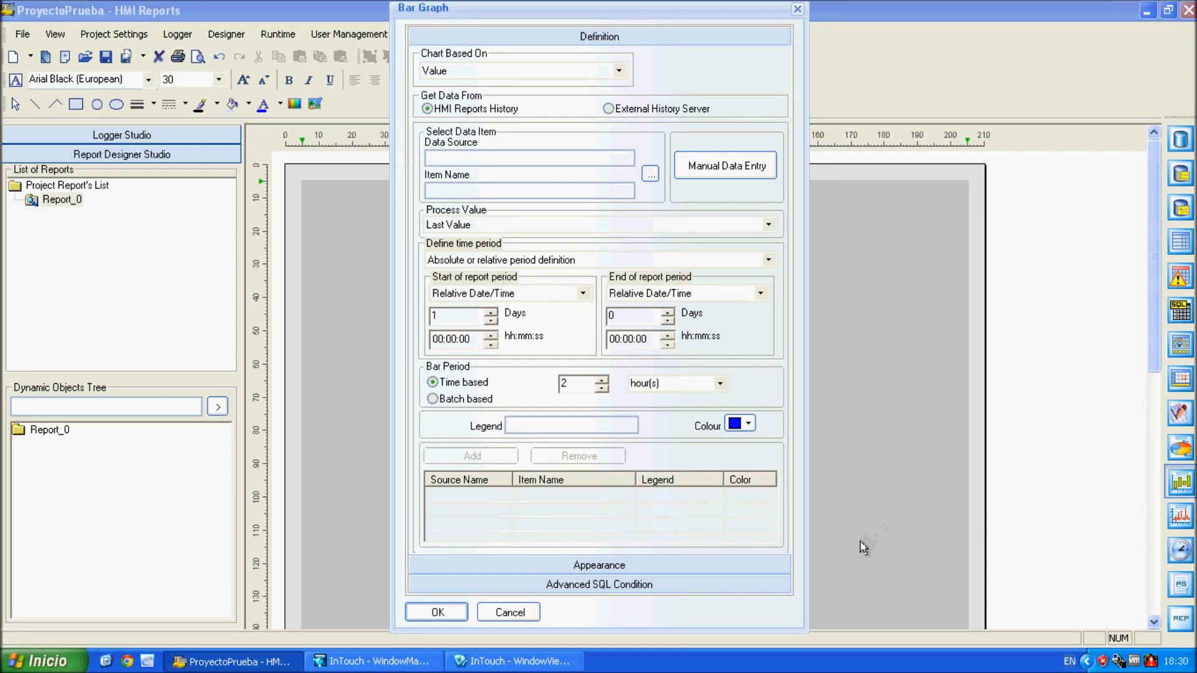
click(620, 71)
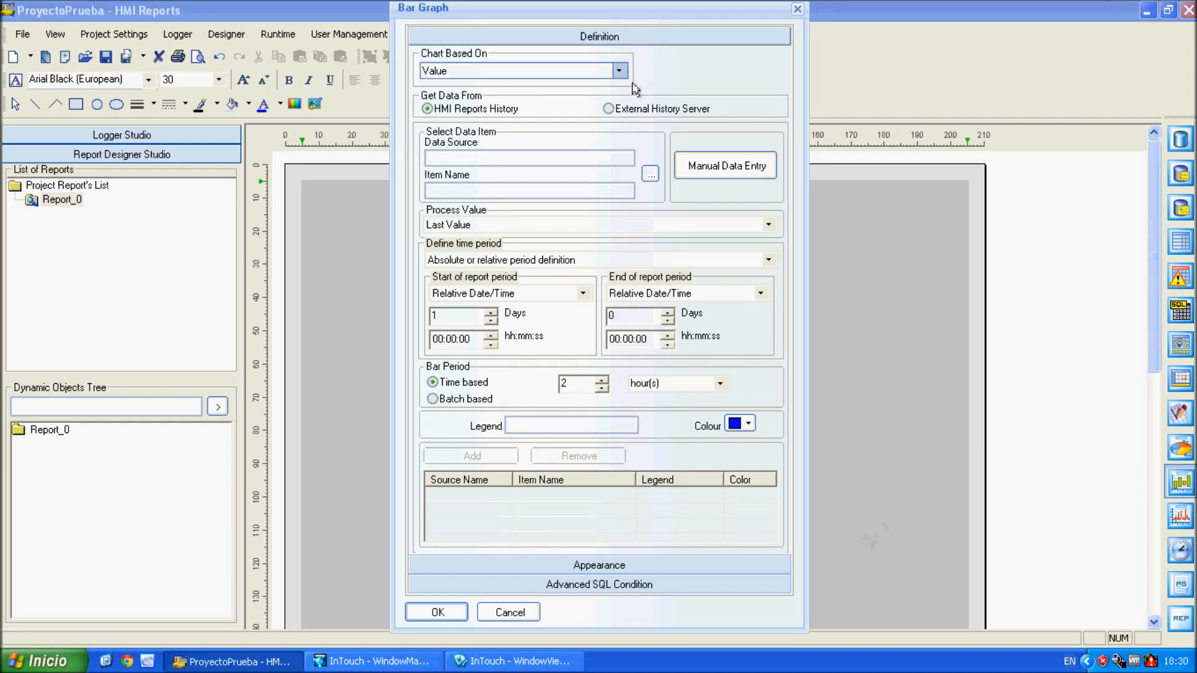
click(633, 89)
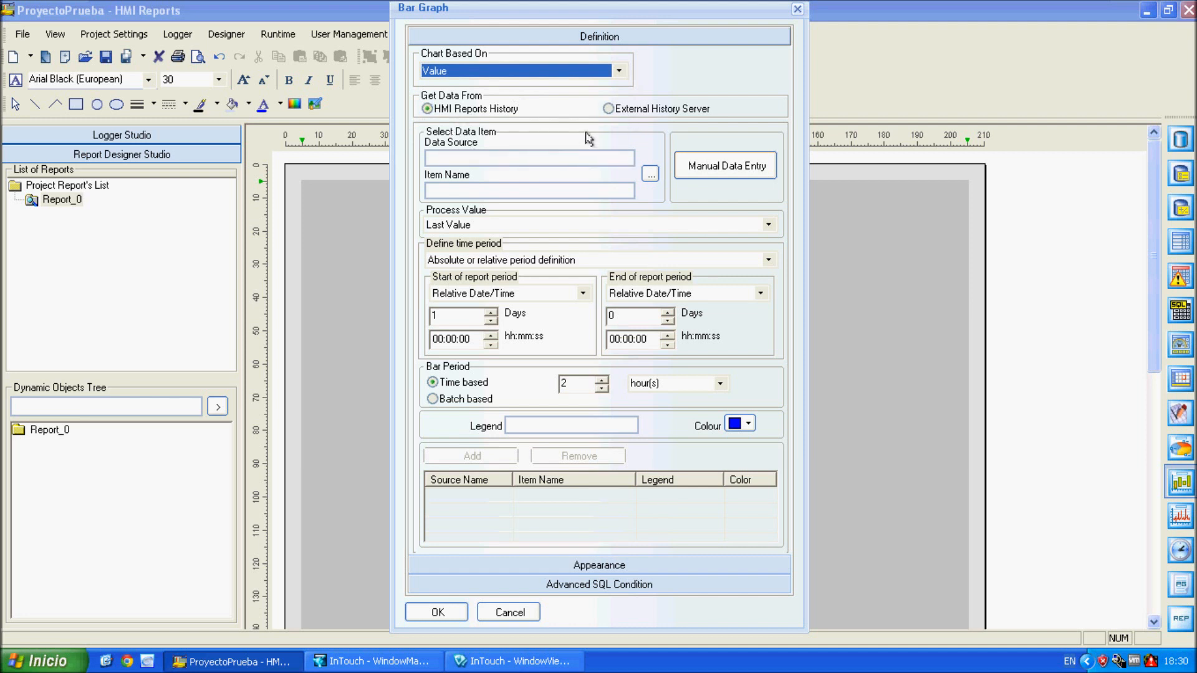
Choose the InTouch tag HopperSetPoint as the bar graph's data item
click(596, 158)
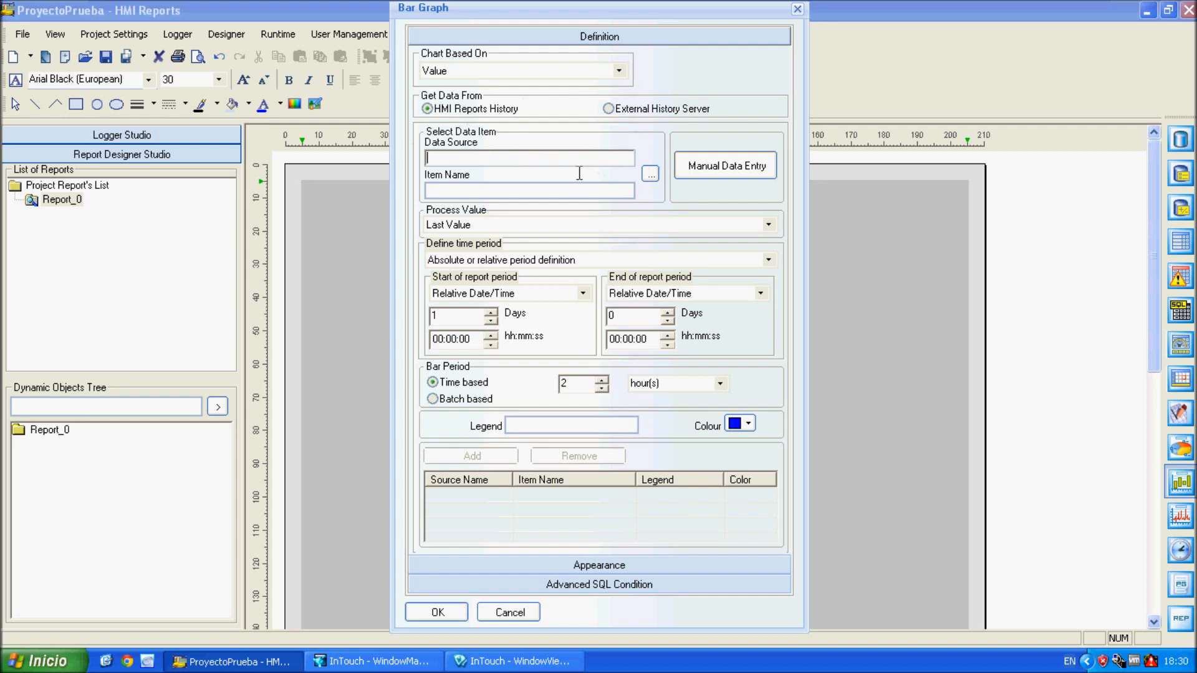
click(650, 174)
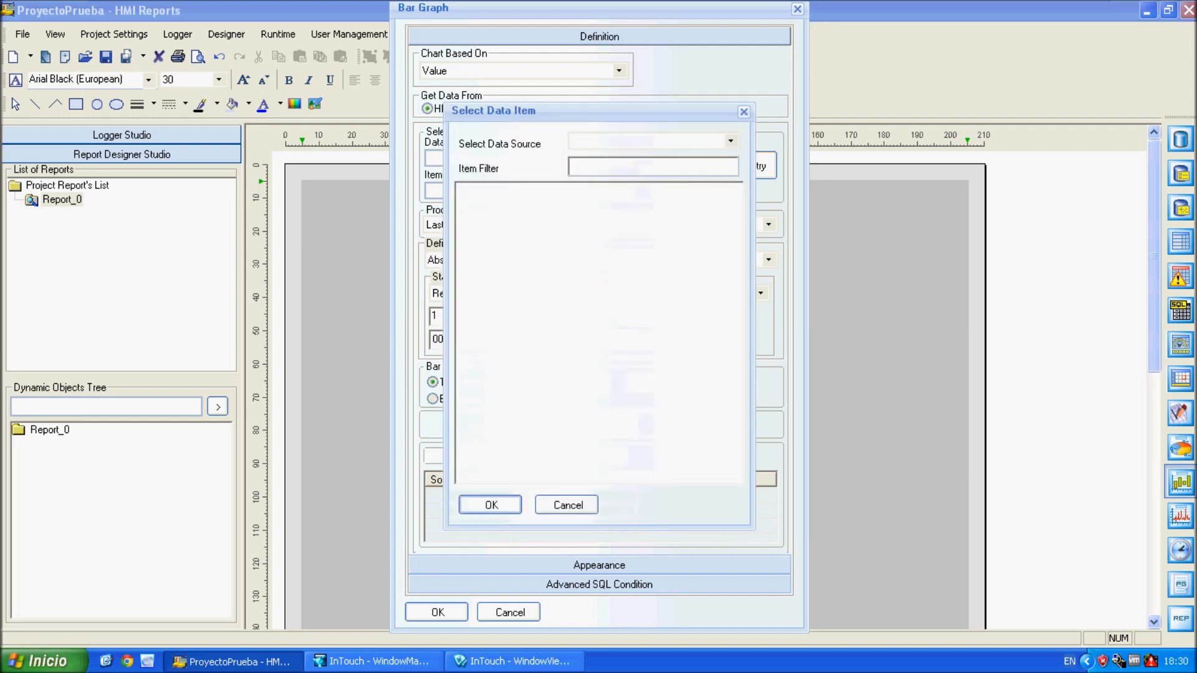
click(730, 141)
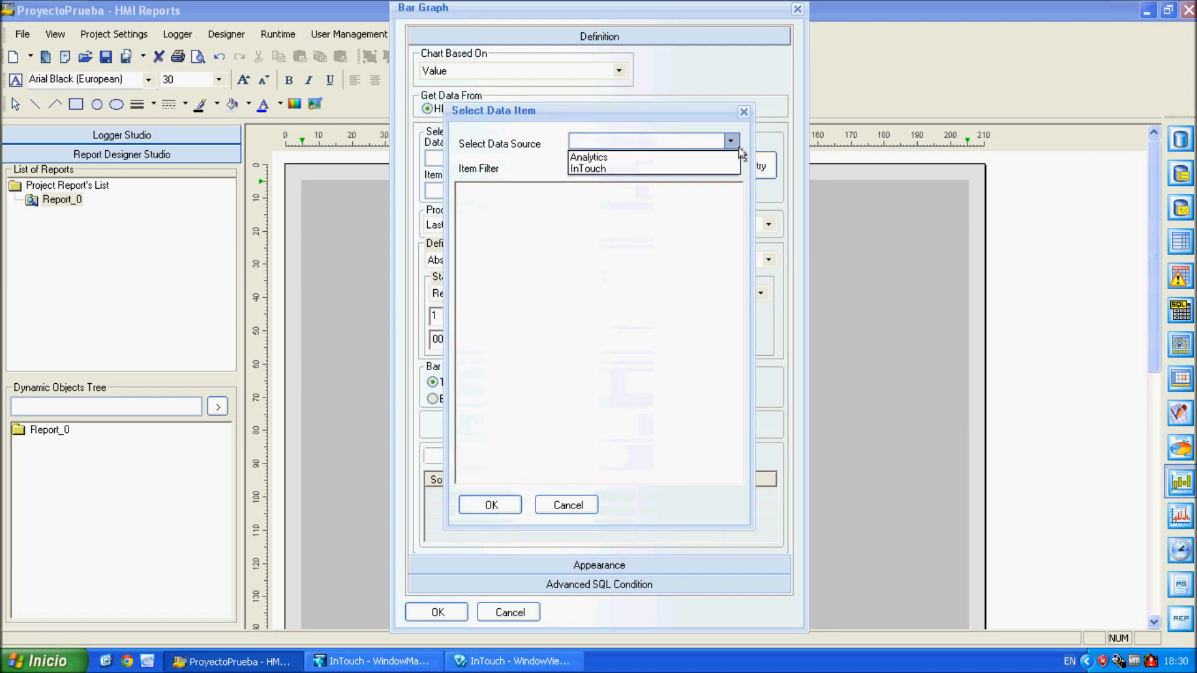
click(620, 169)
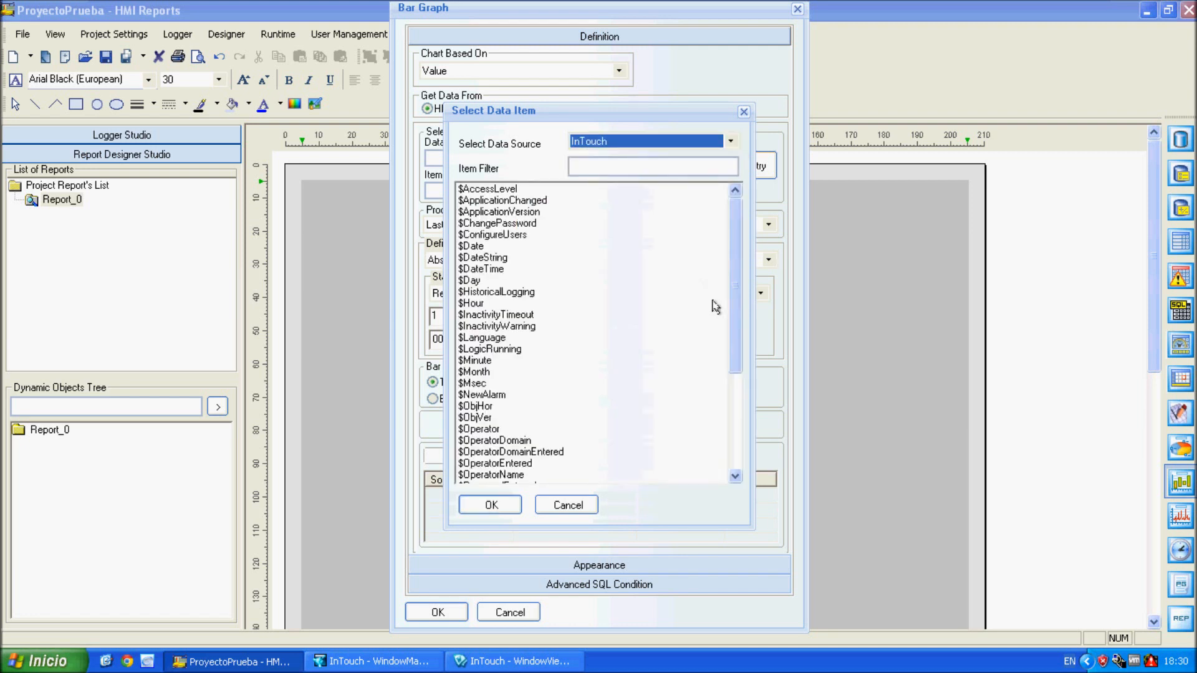
drag(736, 339, 756, 505)
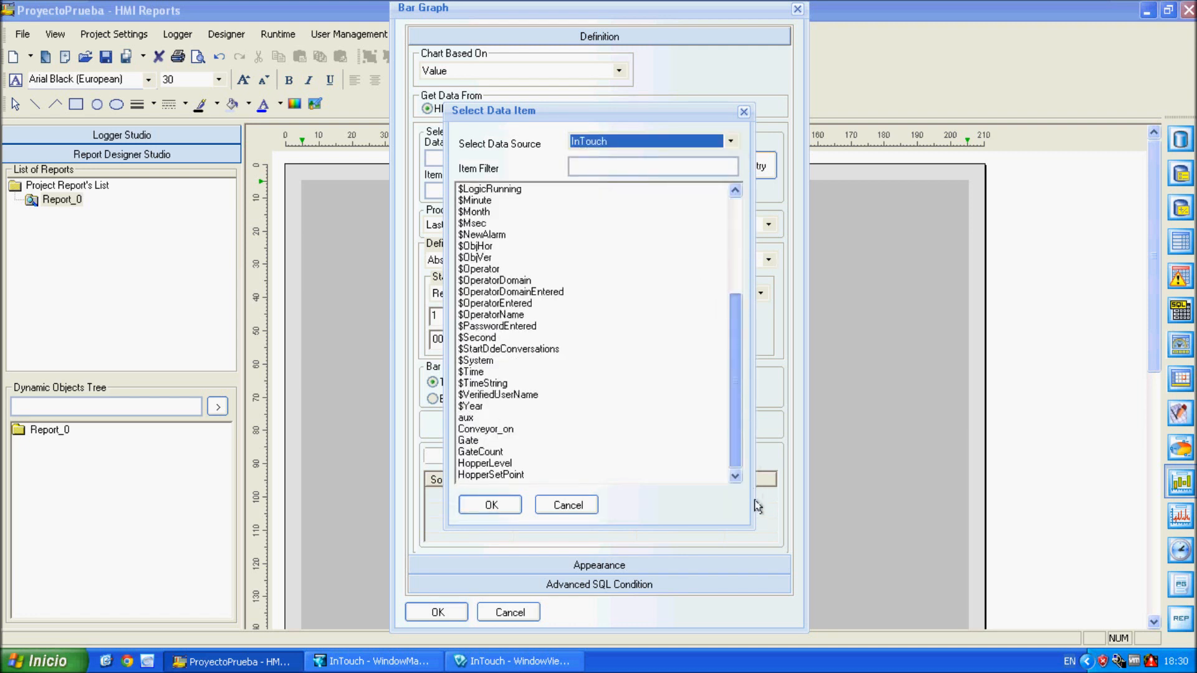
click(503, 478)
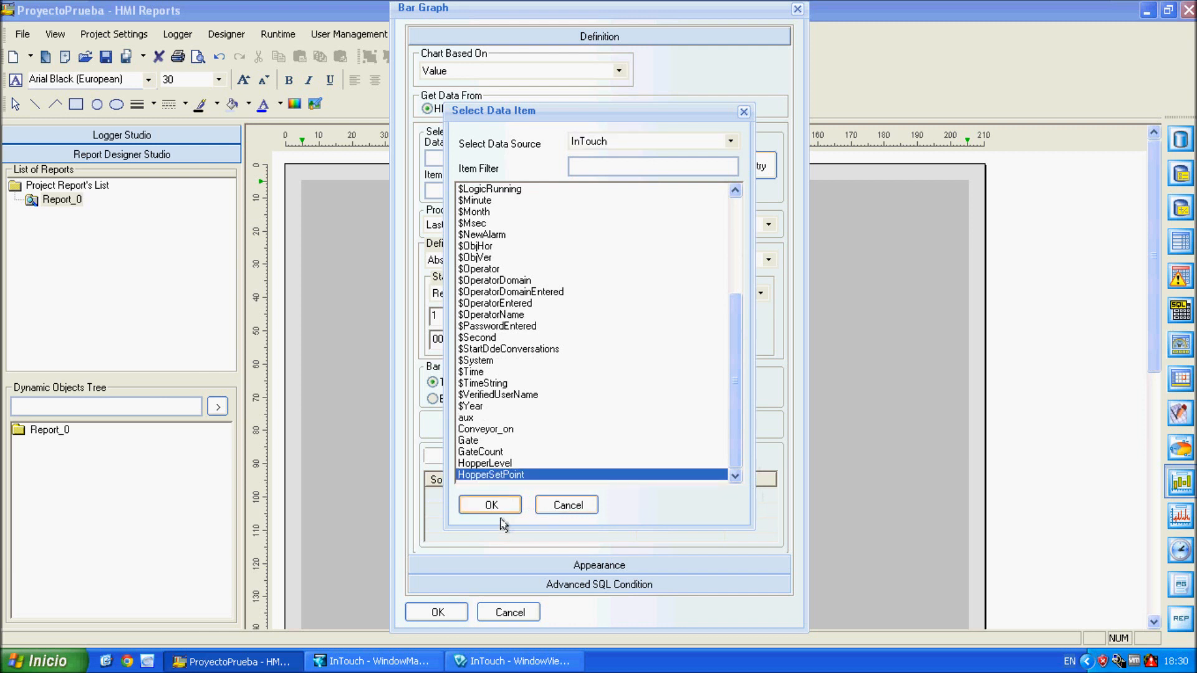
click(502, 513)
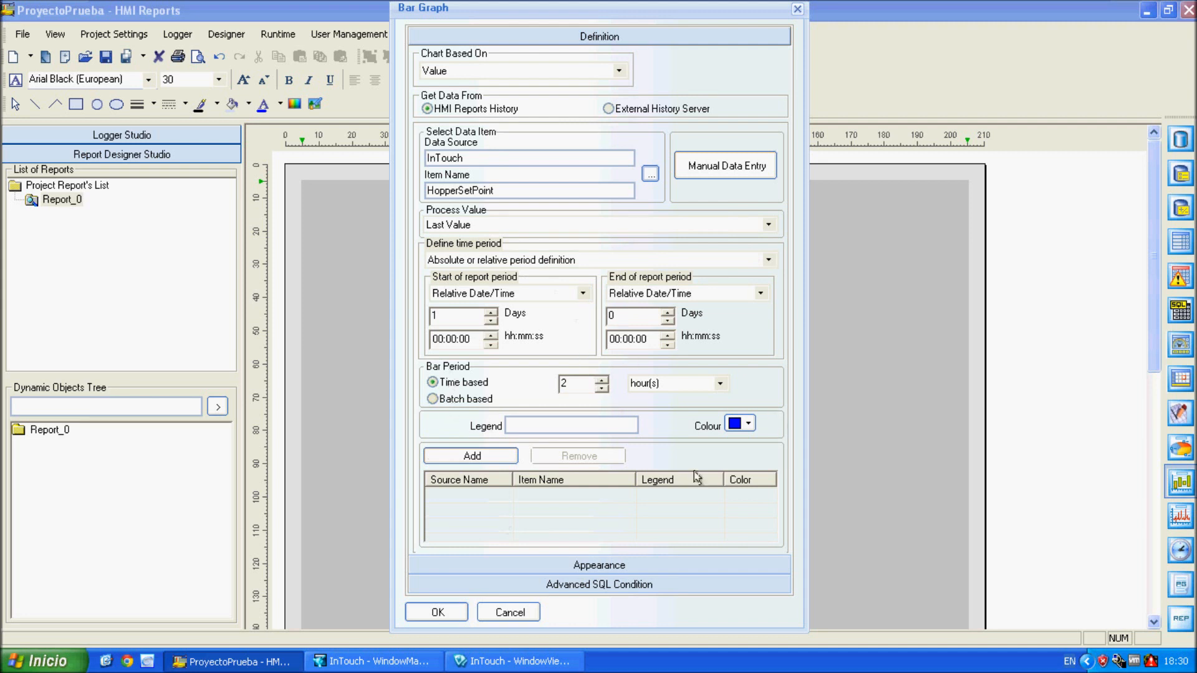
Name the bar graph "Cambio de Set Point"
click(583, 564)
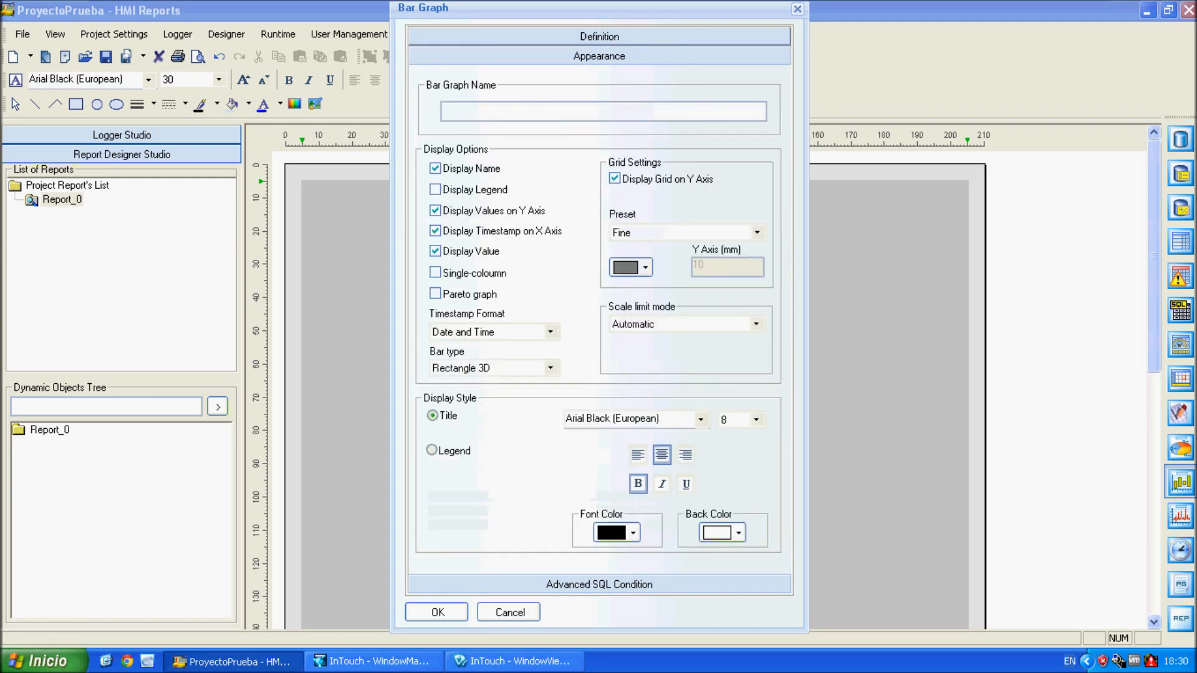
click(496, 114)
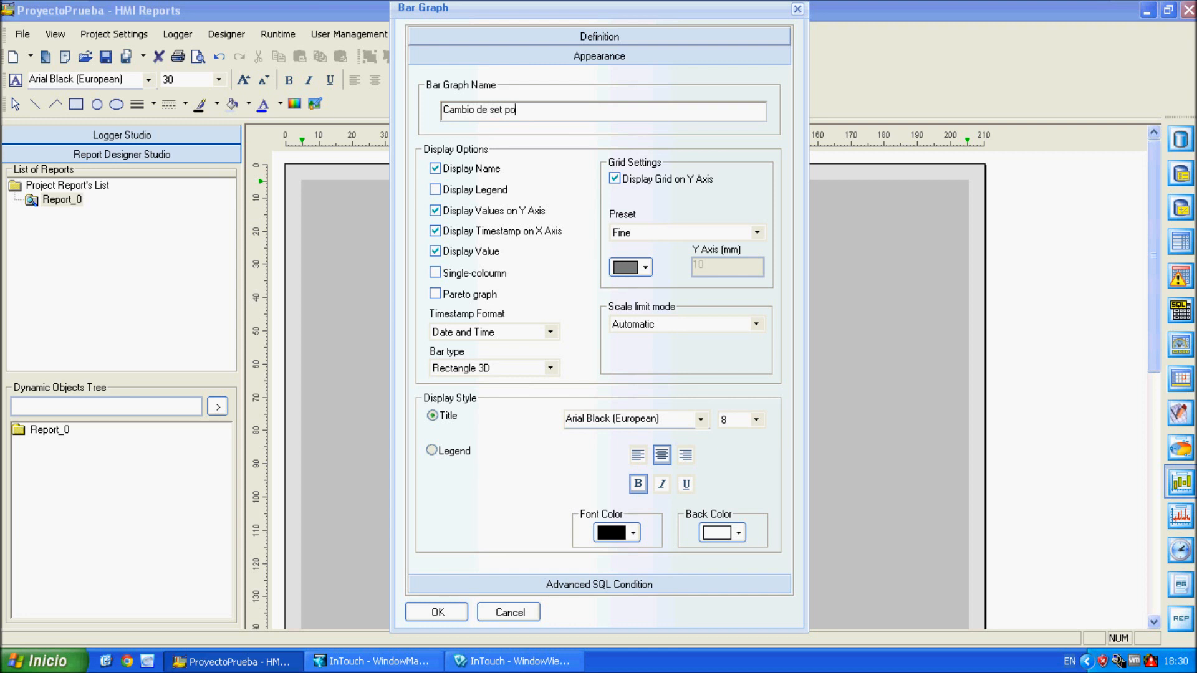
text(t)
key(BackSpace)
text(Set P)
Add the HopperSetPoint item to the bar graph's series list and choose blue as the colour
click(600, 39)
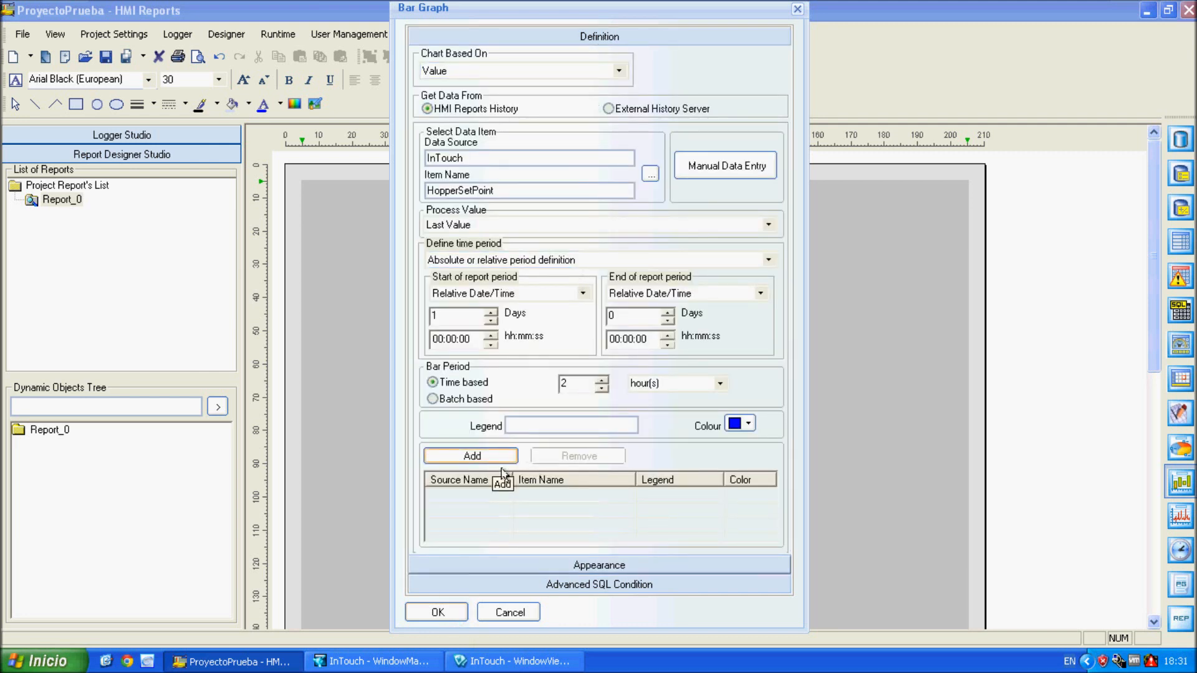
click(502, 464)
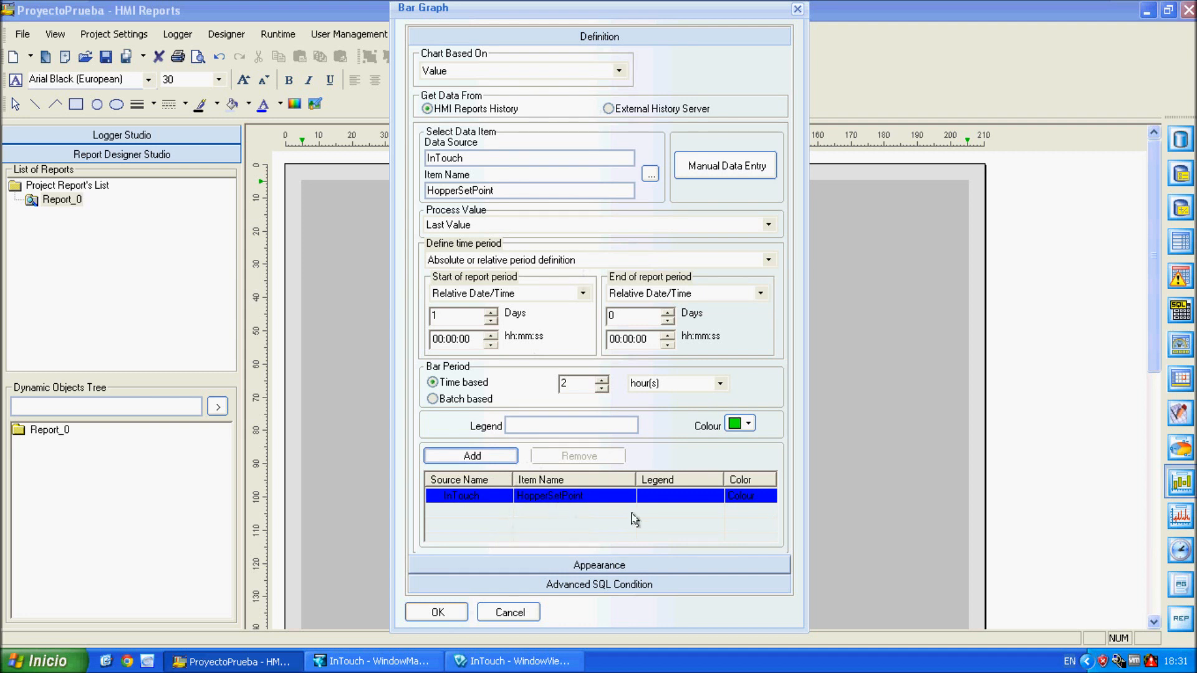
click(747, 424)
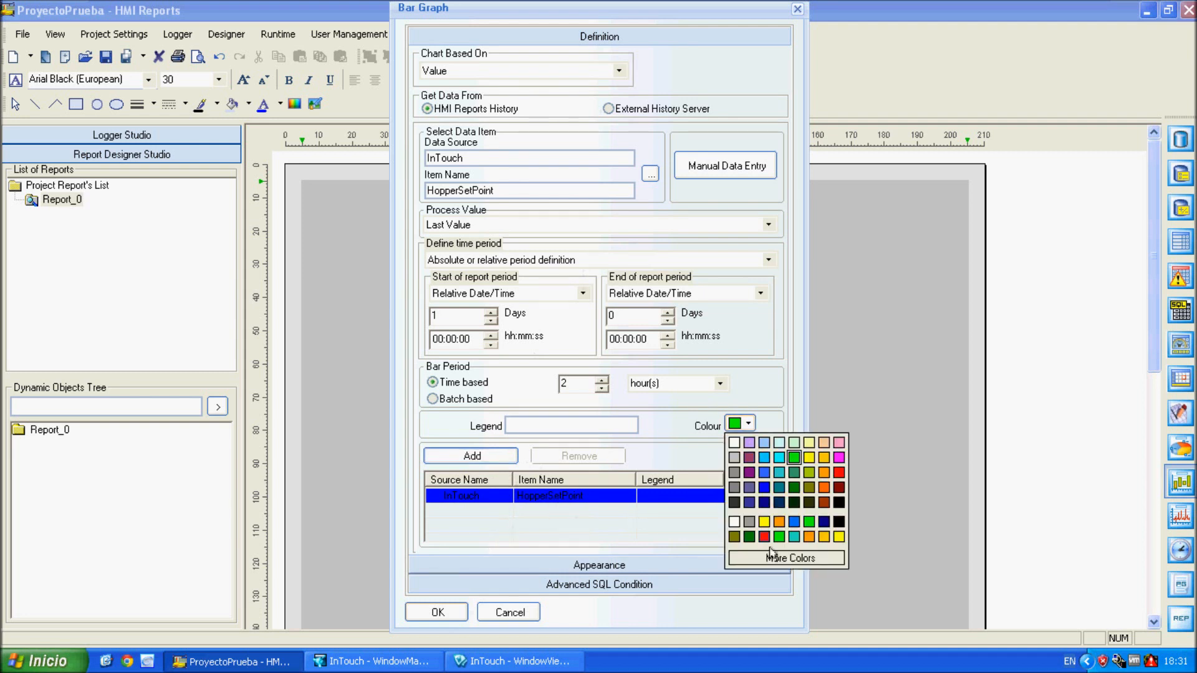
click(750, 537)
click(748, 423)
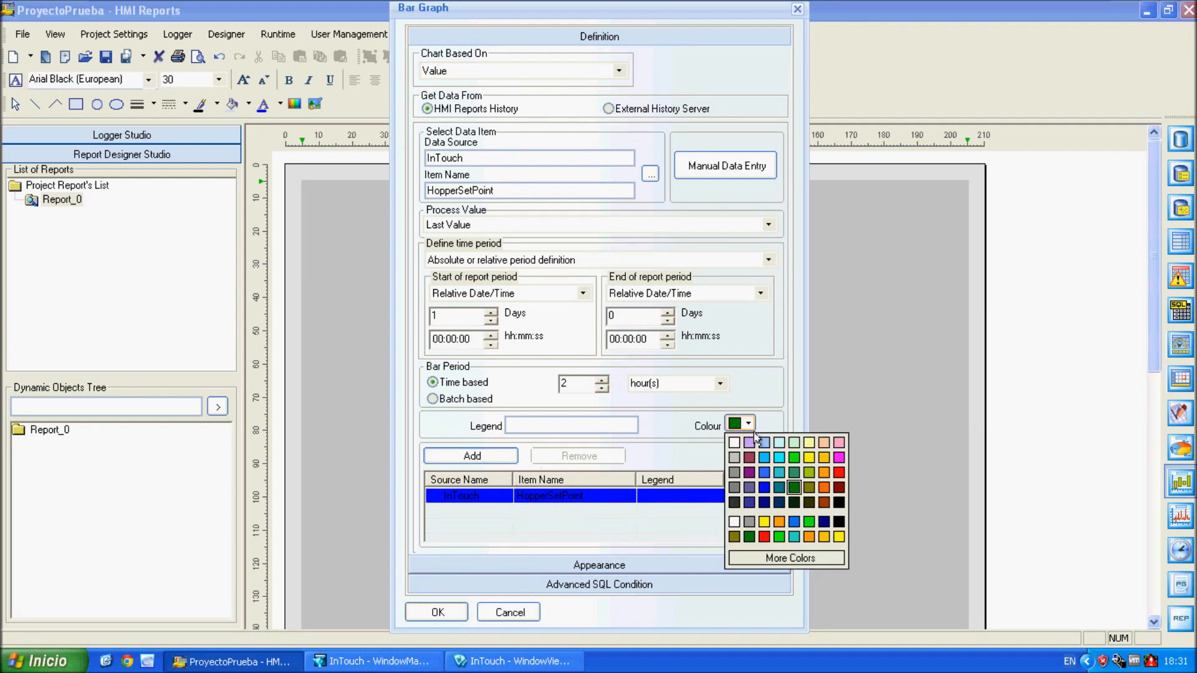
click(764, 487)
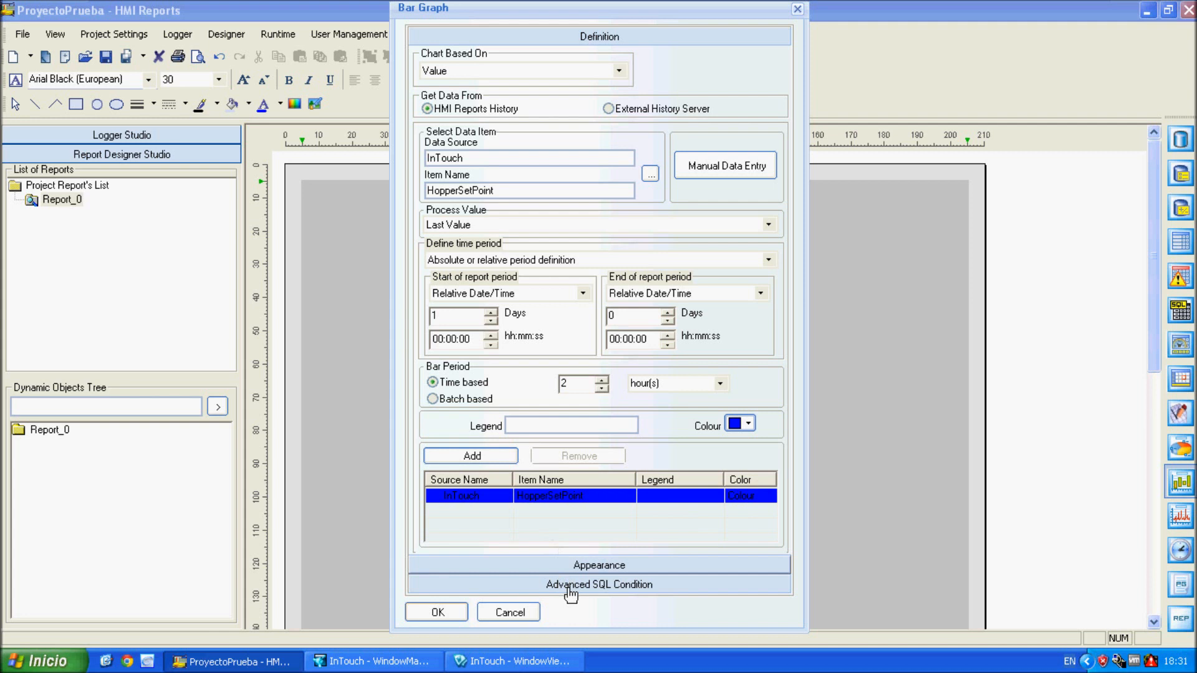
Set the bar graph title's font size to 12 and accept the graph settings
click(581, 565)
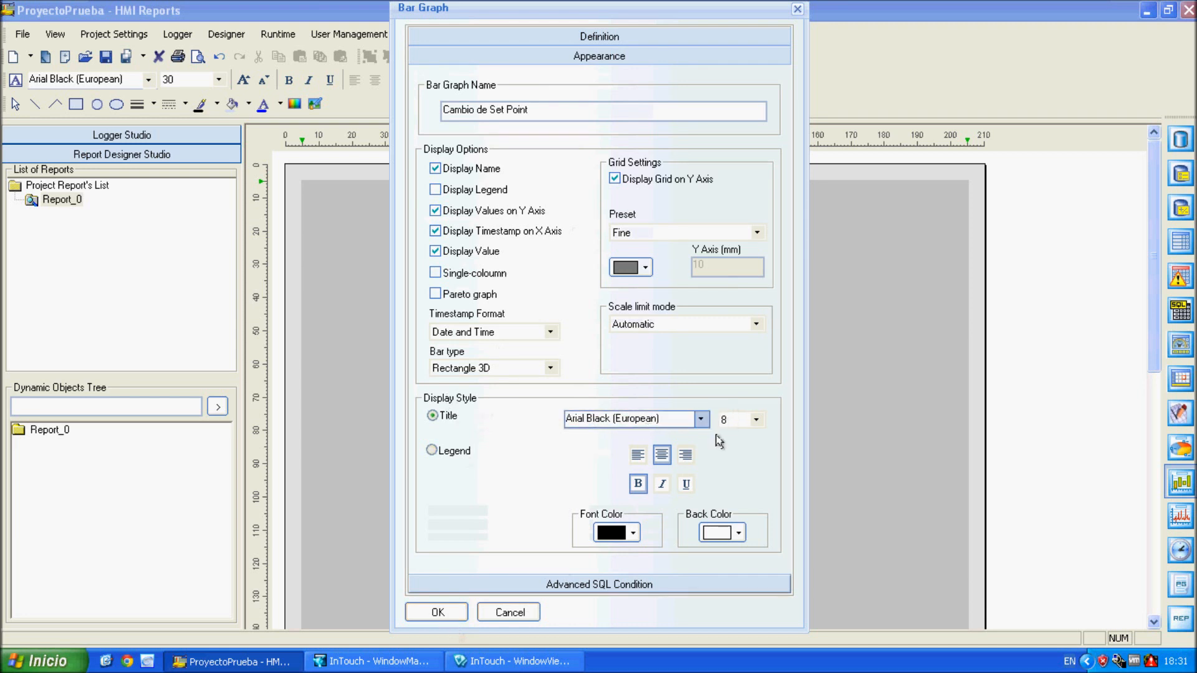
click(756, 420)
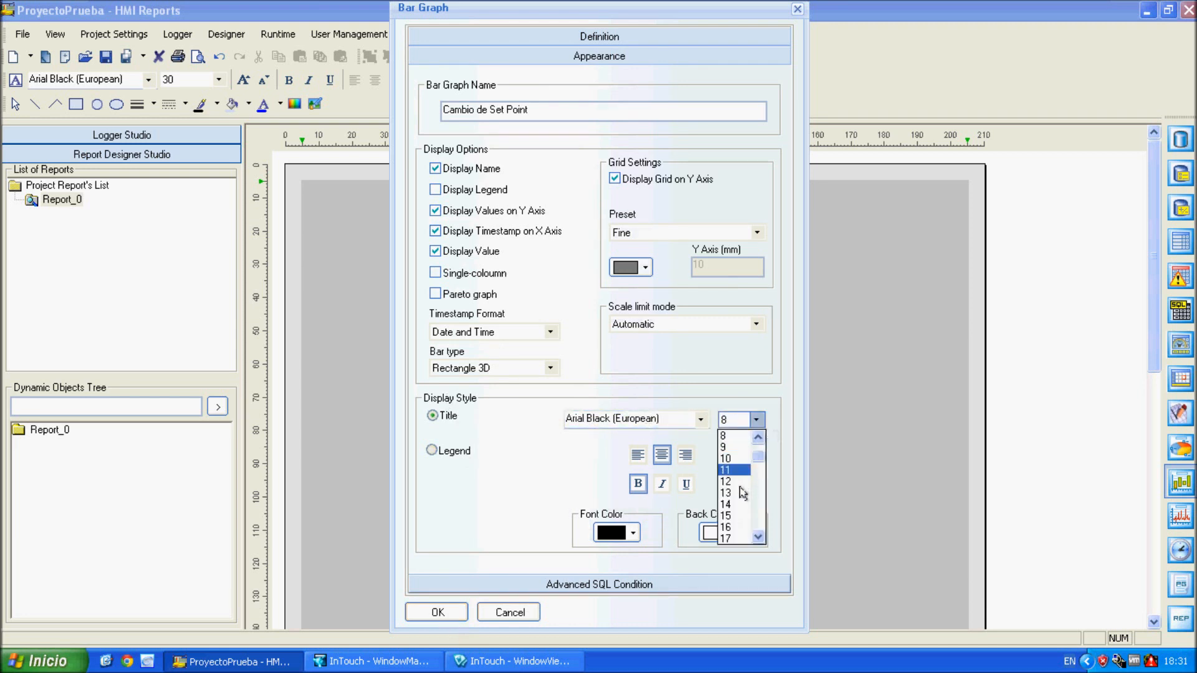
click(741, 481)
click(442, 461)
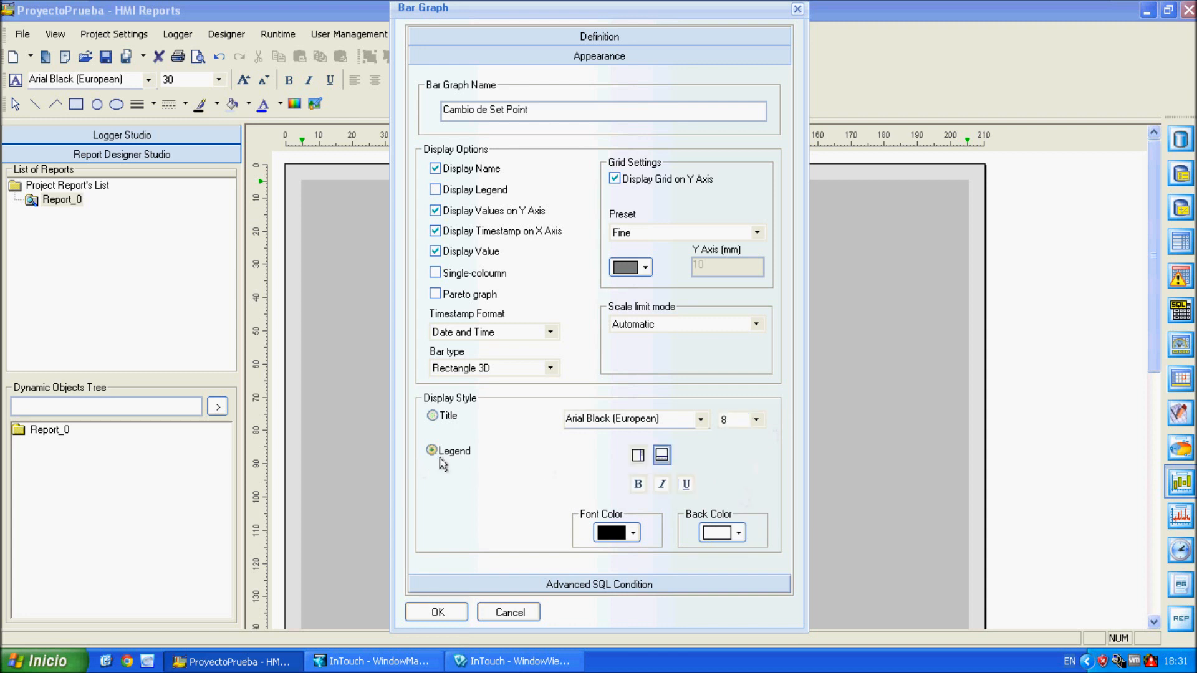
click(432, 416)
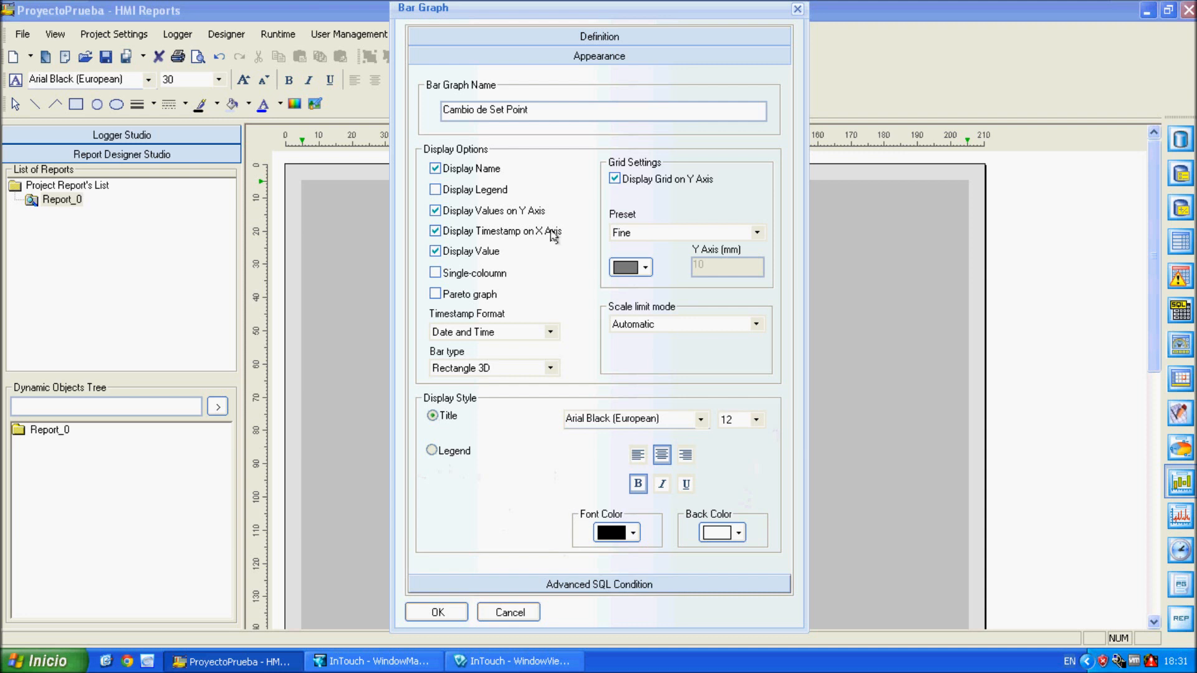
click(443, 620)
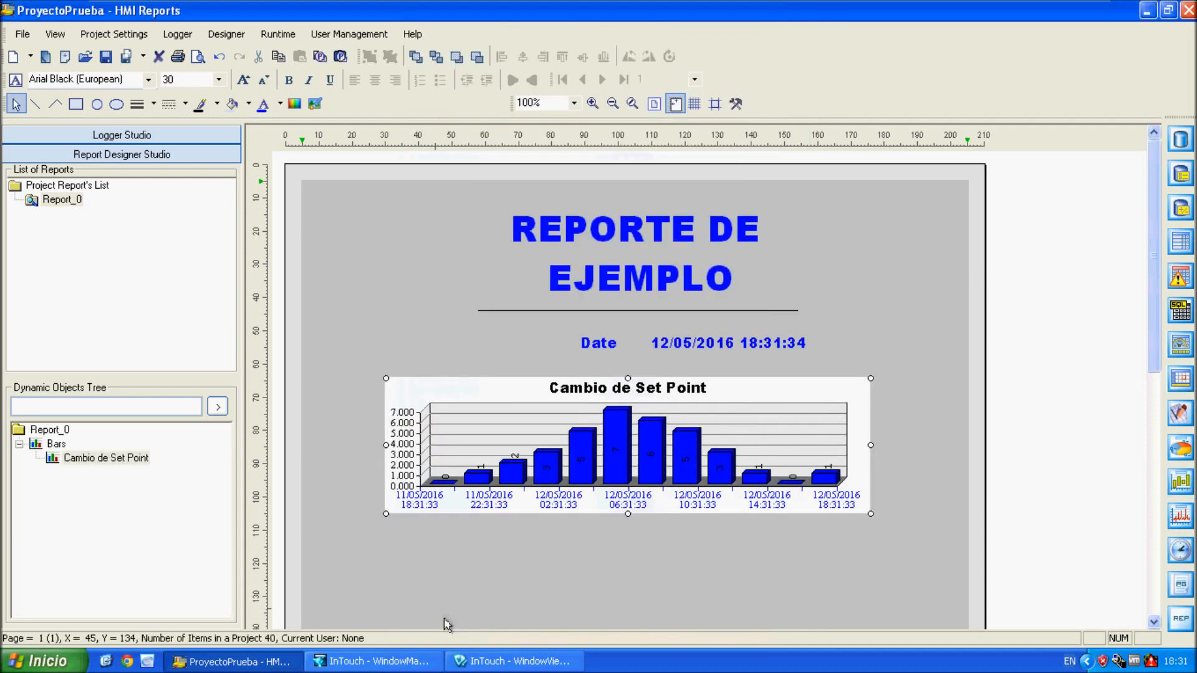
Resize the bar graph to about 141 mm wide and 43 mm high and place it just below the date row
drag(568, 473, 561, 516)
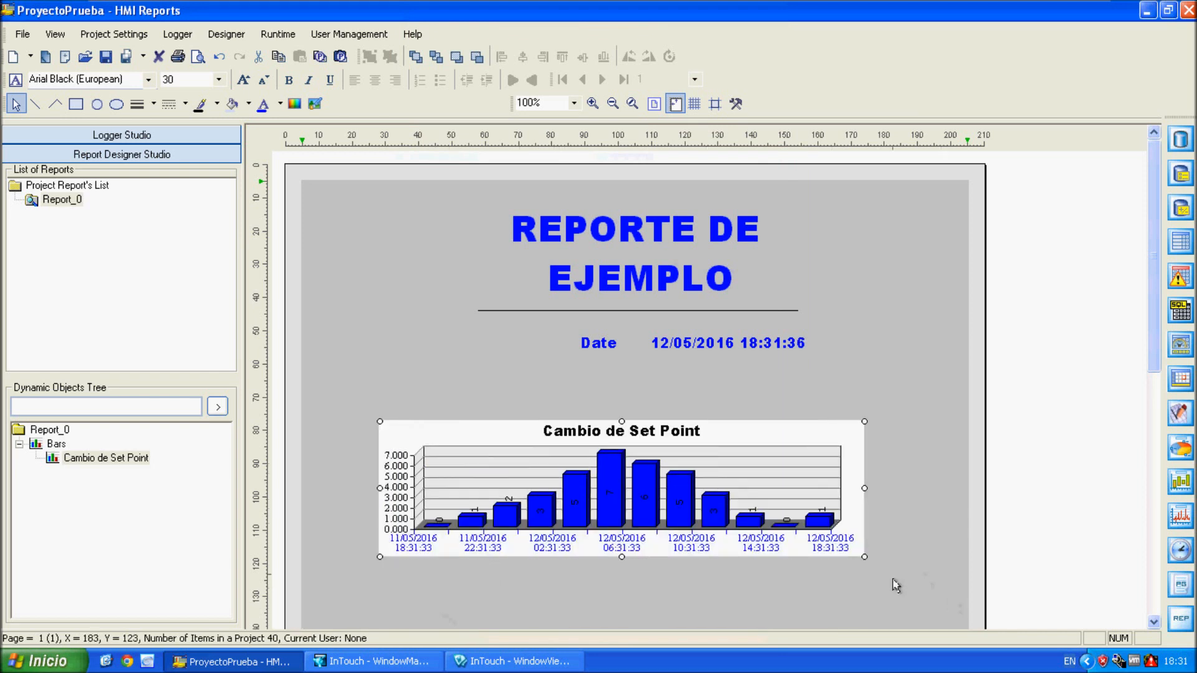
drag(865, 559, 847, 524)
drag(741, 496, 755, 444)
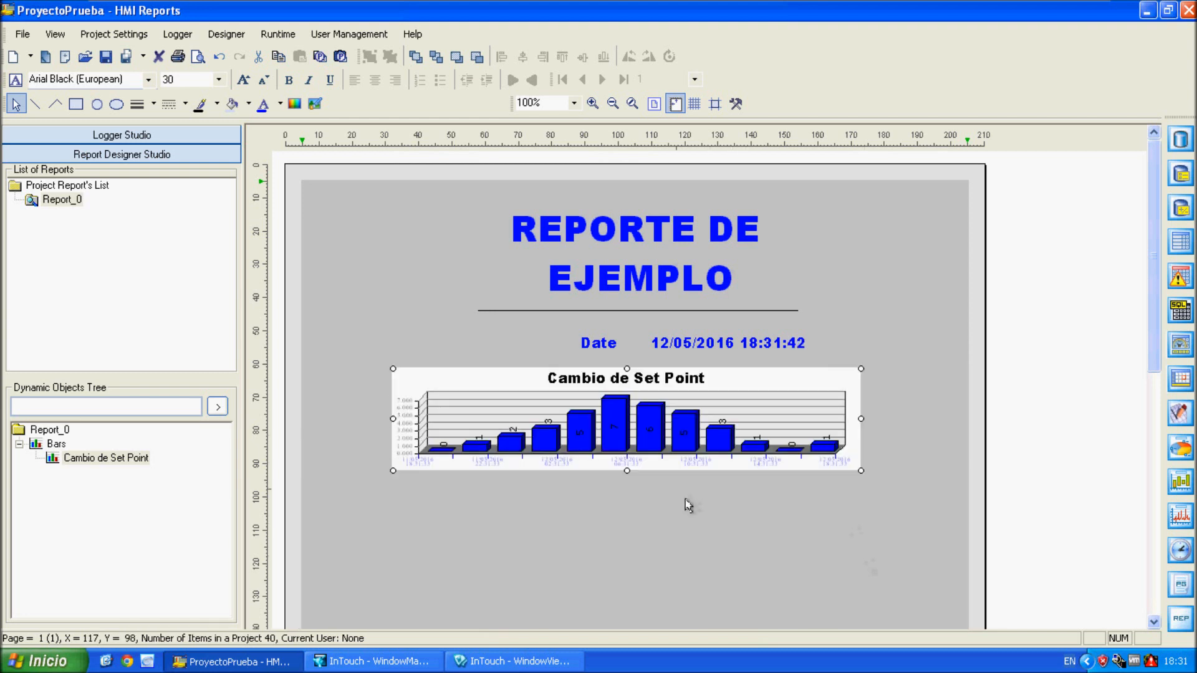
drag(636, 481, 636, 521)
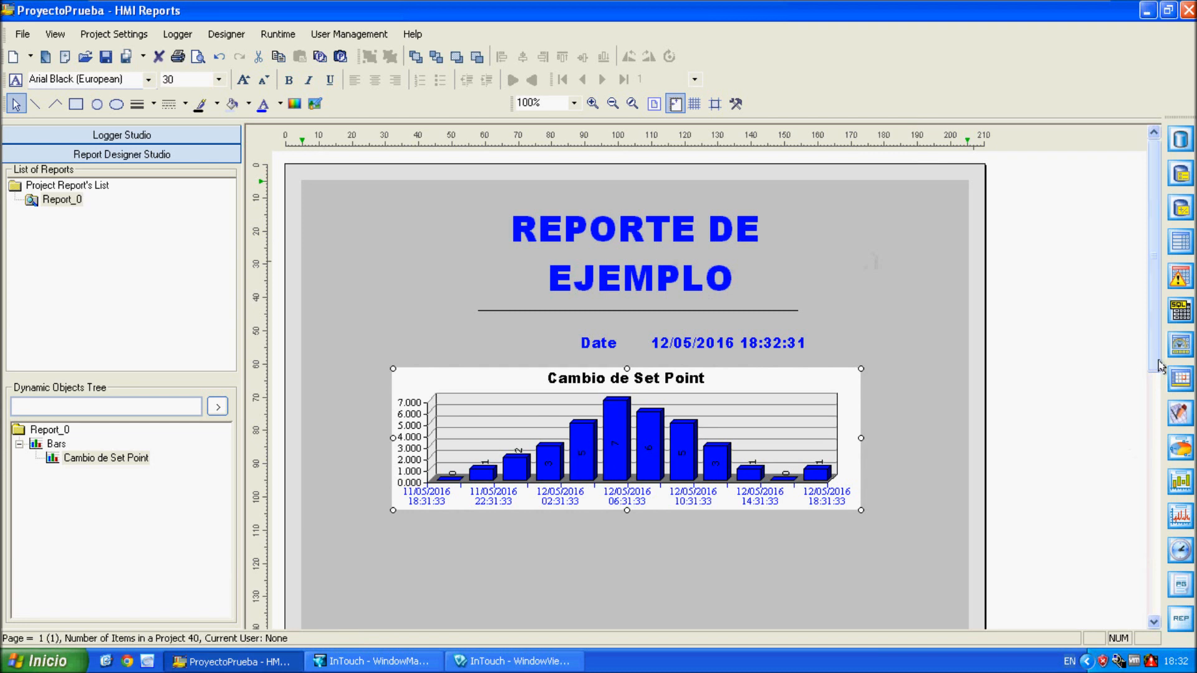
scroll(1163, 436, down, 3)
scroll(1164, 480, down, 3)
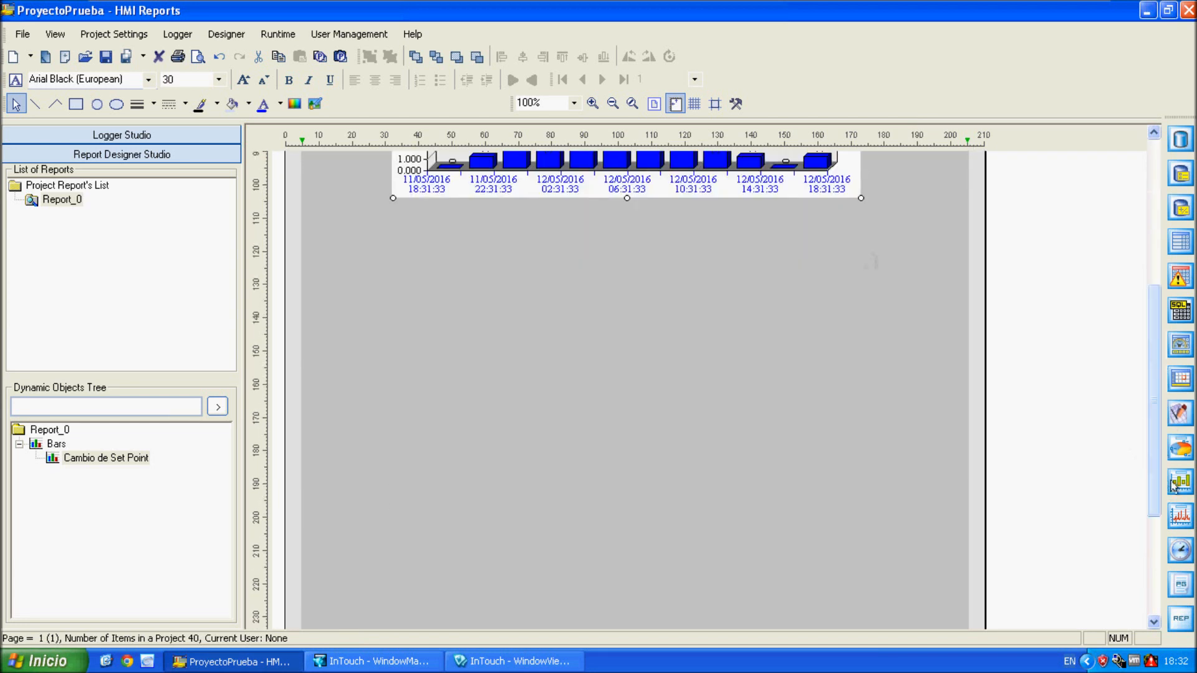
click(1180, 448)
drag(504, 251, 837, 541)
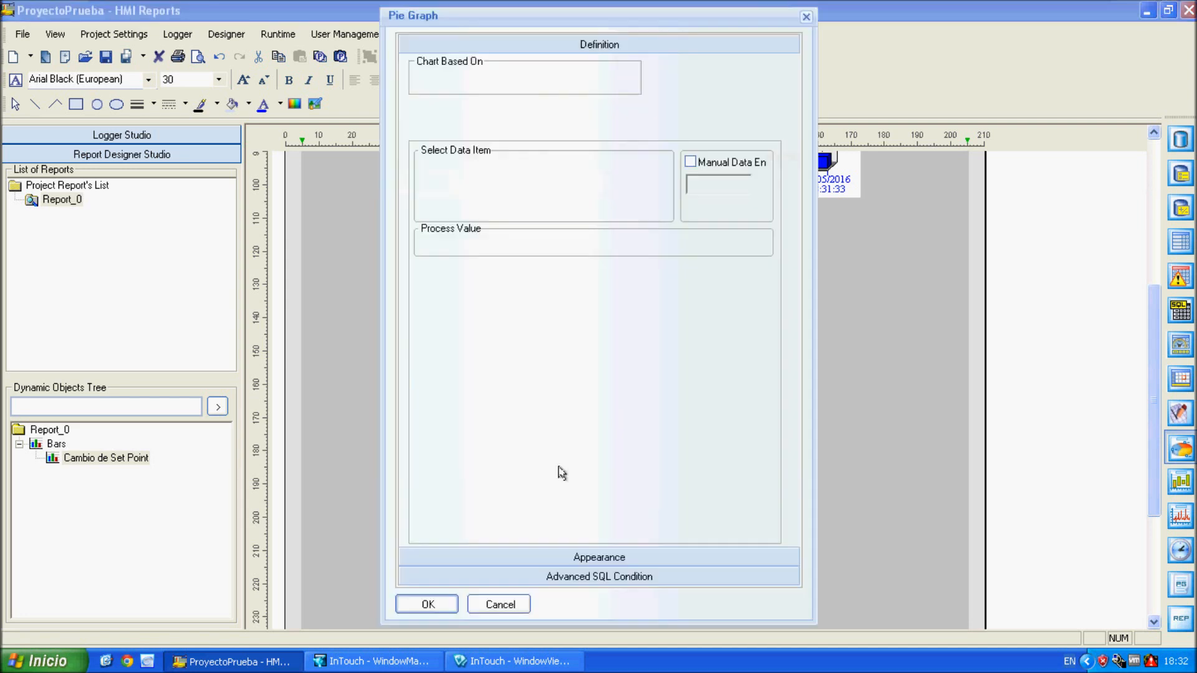
click(806, 17)
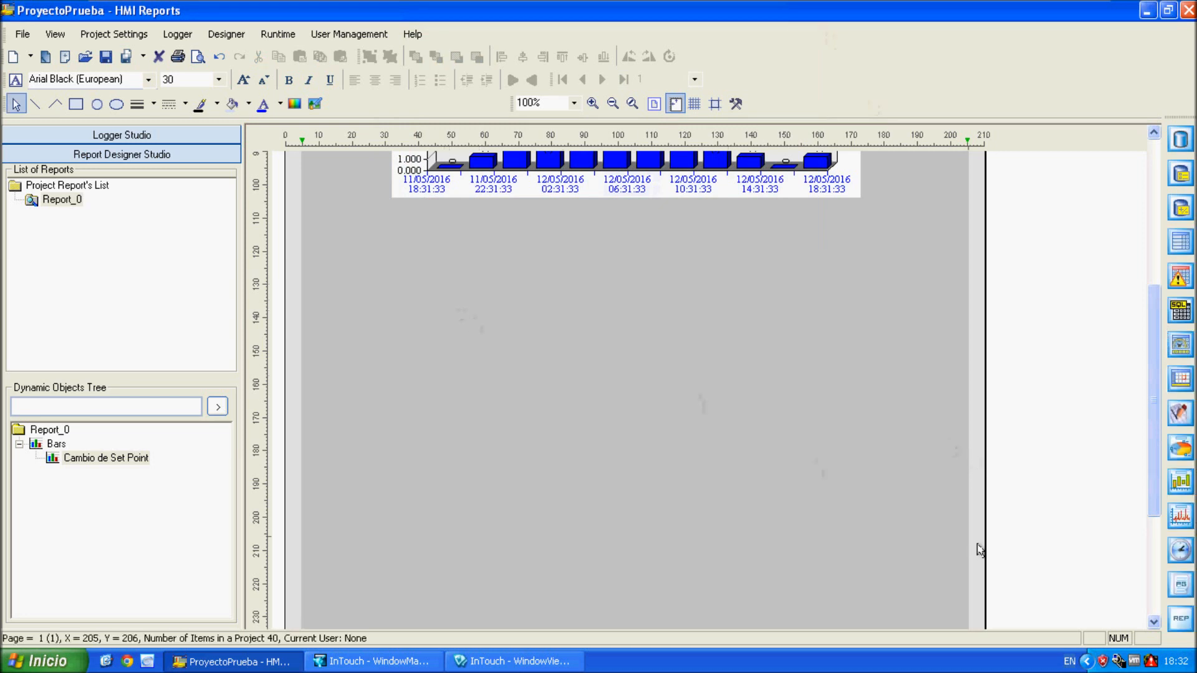
Insert a chart about 114 mm wide and 83 mm high in the empty area below the bar graph
click(1180, 515)
drag(429, 295, 808, 569)
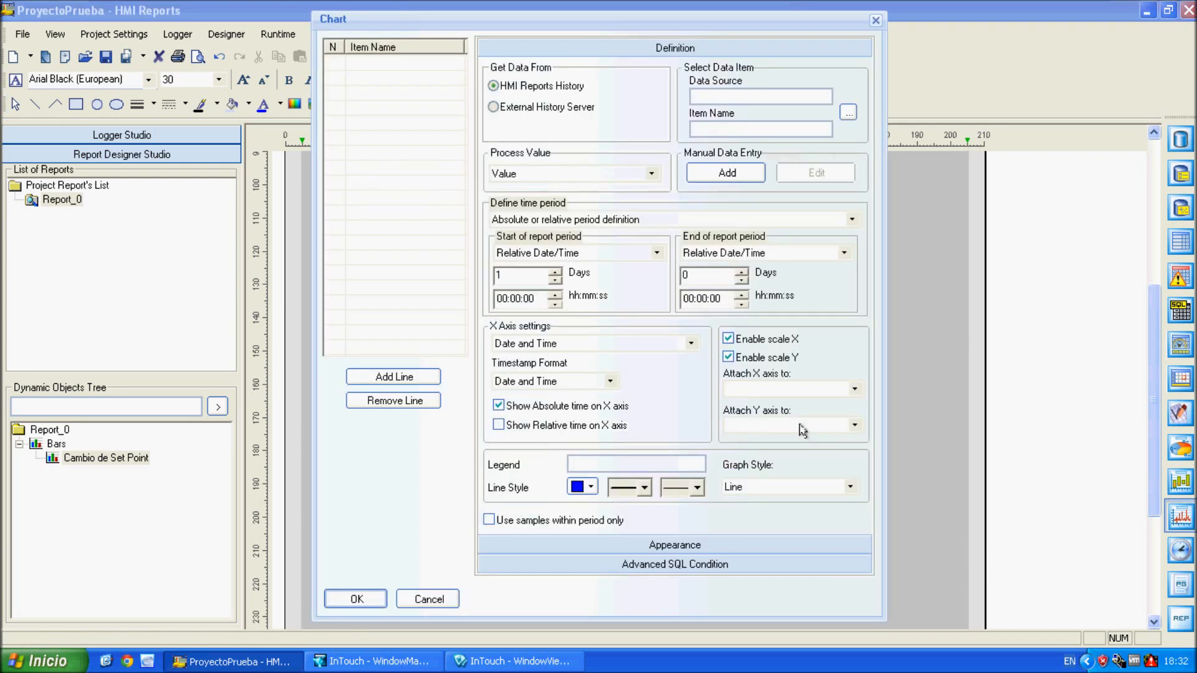
mouse_move(704, 8)
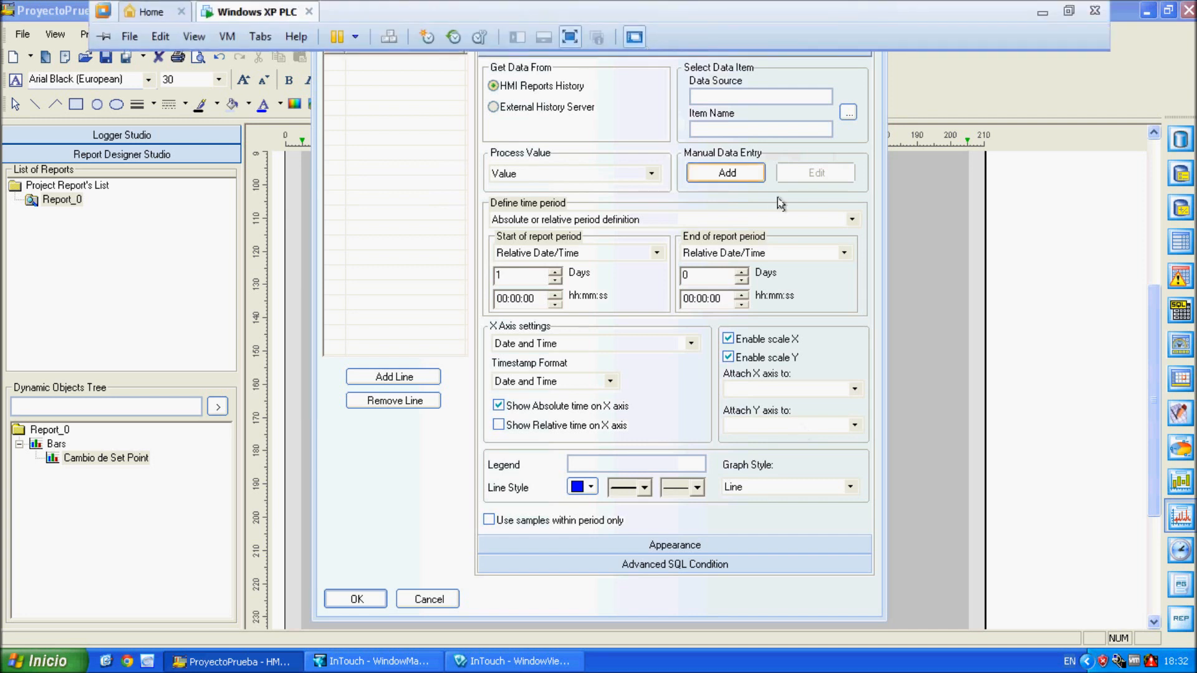
Select the HopperLevel item from the InTouch data source for the new chart
click(849, 113)
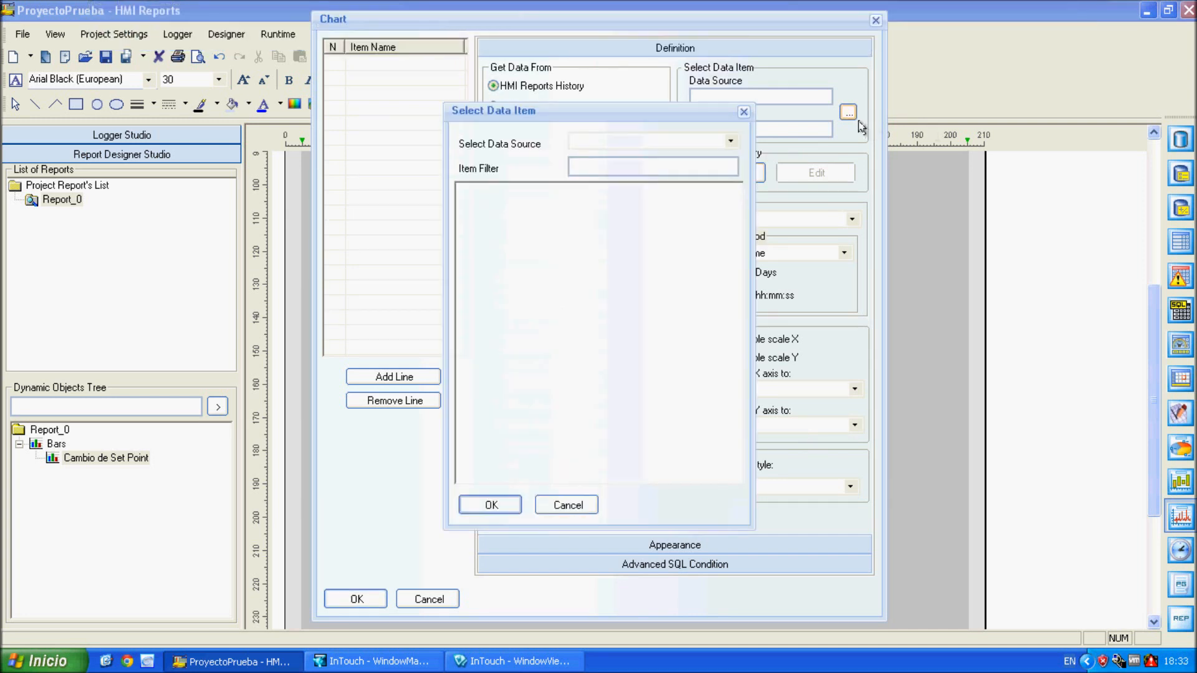
click(621, 142)
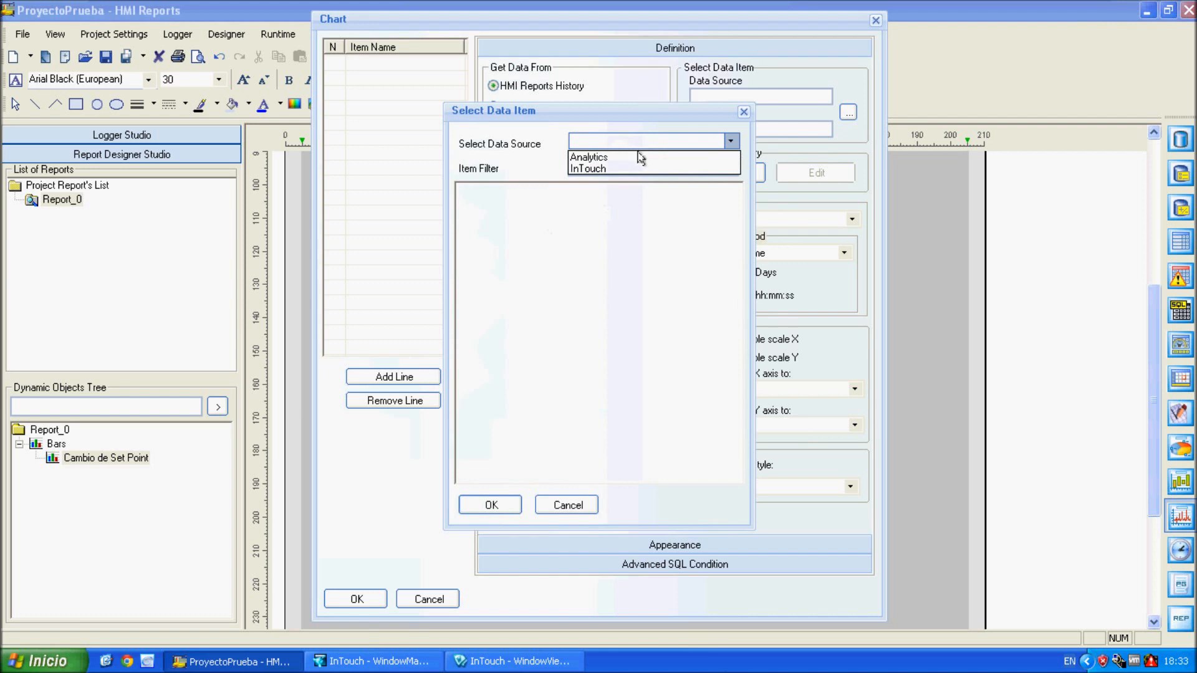
click(617, 168)
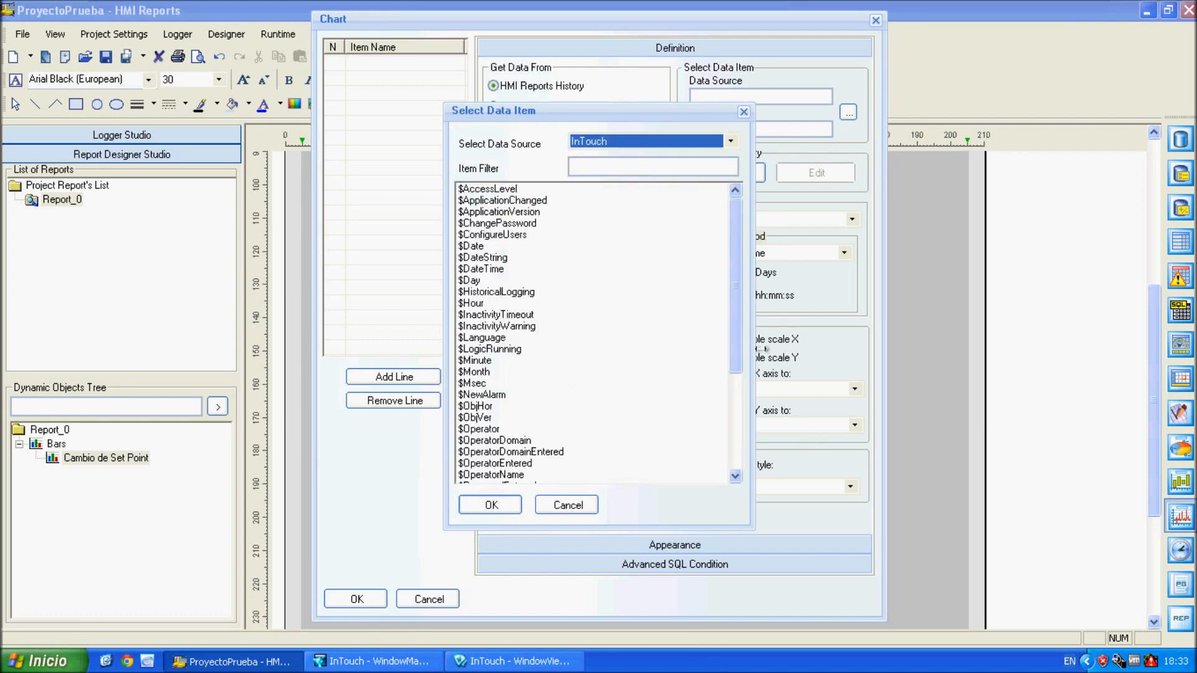
drag(735, 363, 722, 508)
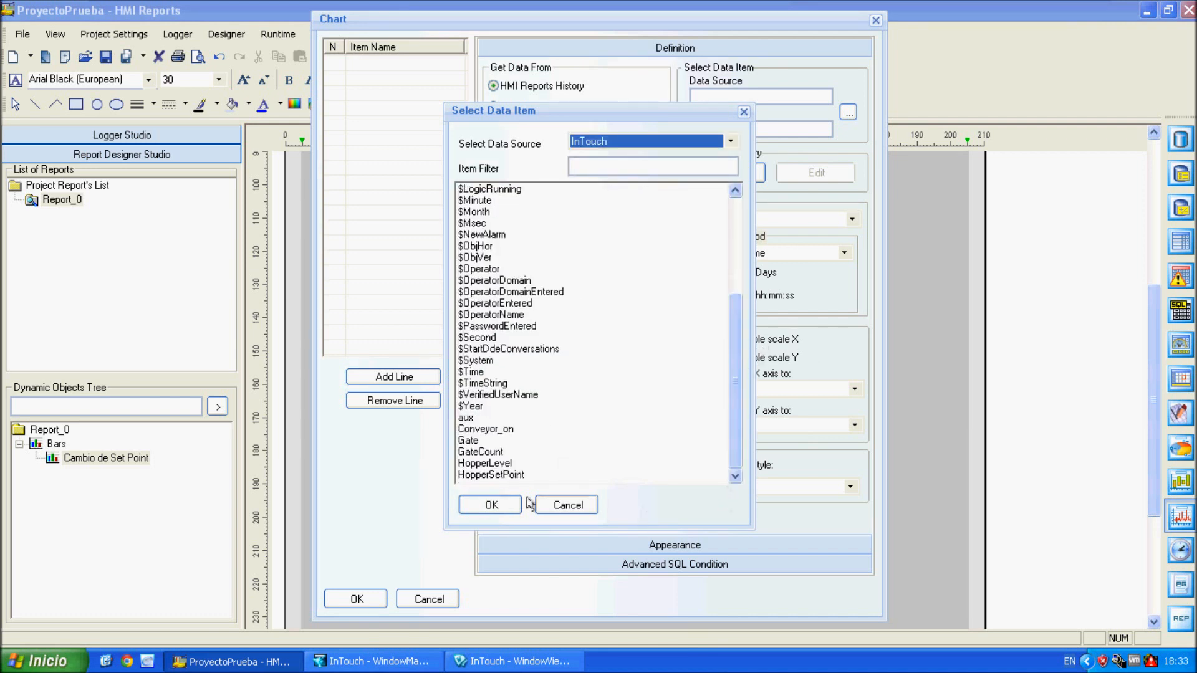
click(493, 463)
click(504, 506)
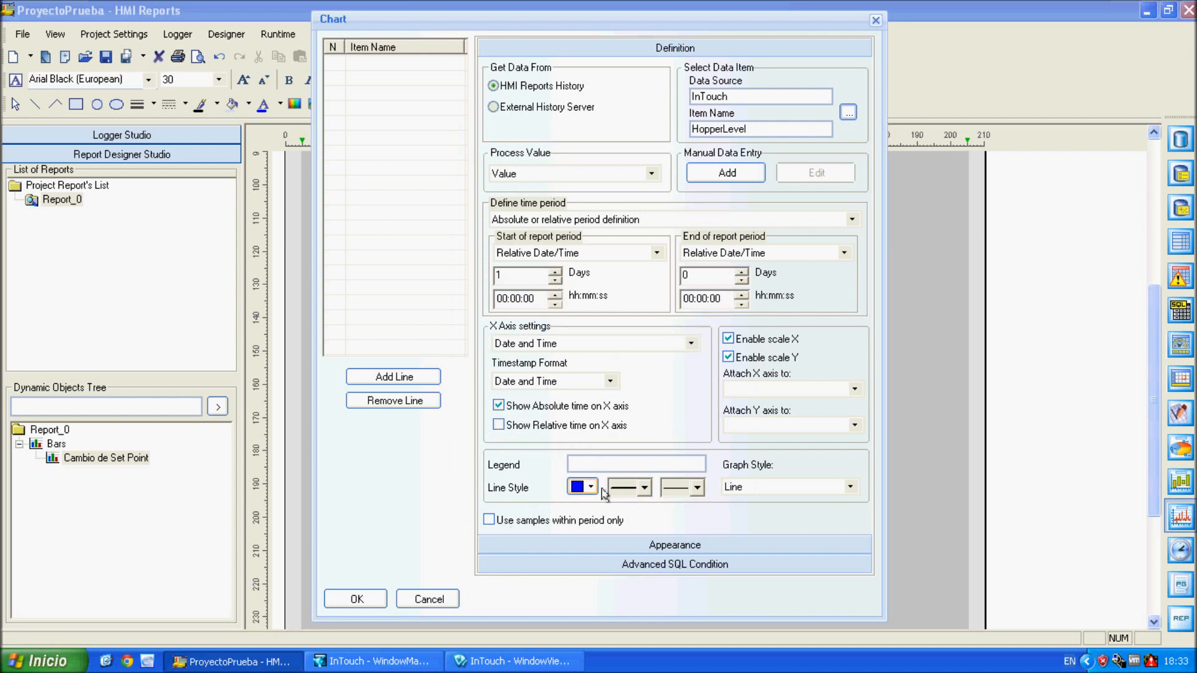
Name the chart "Nivel Tanque" and accept the chart settings
click(641, 546)
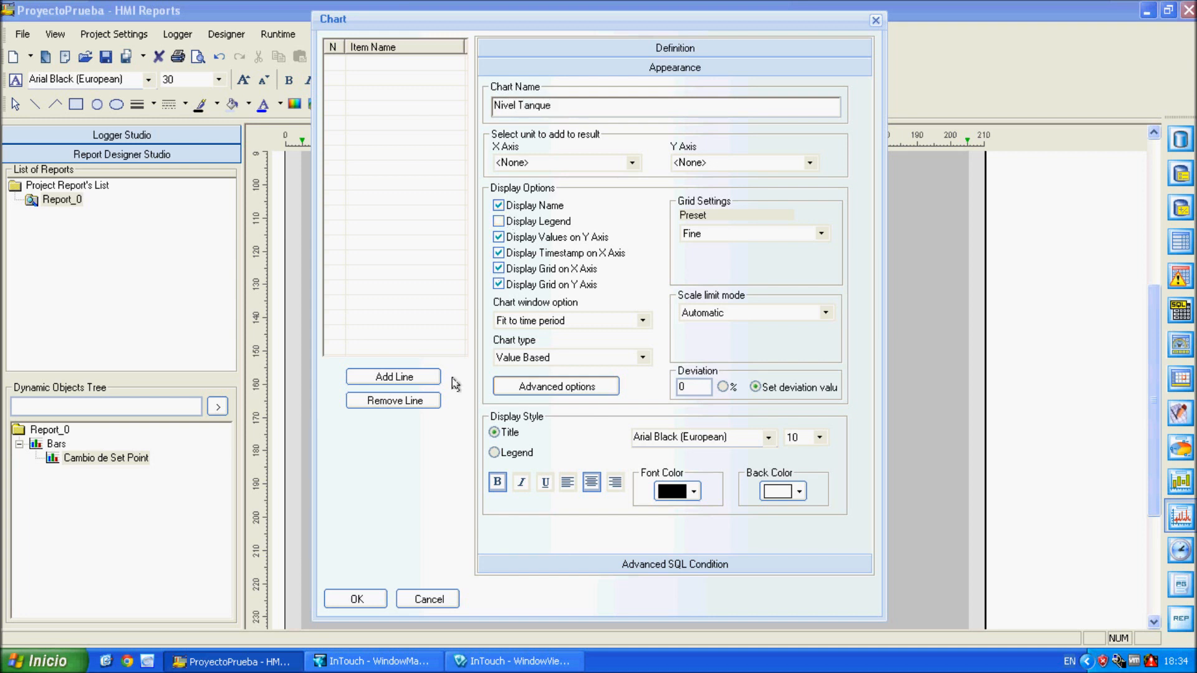
click(373, 600)
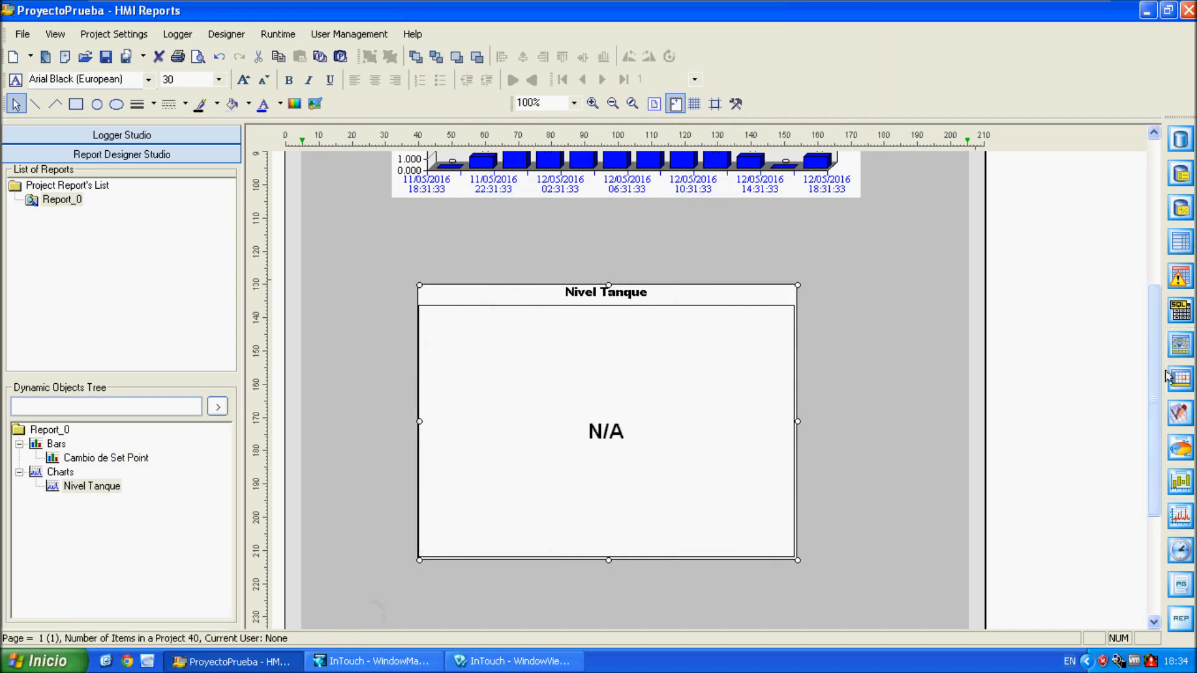
Reopen the Nivel Tanque chart's settings and choose HopperLevel from the InTouch data source as its data item
scroll(1164, 368, up, 3)
scroll(1165, 368, up, 7)
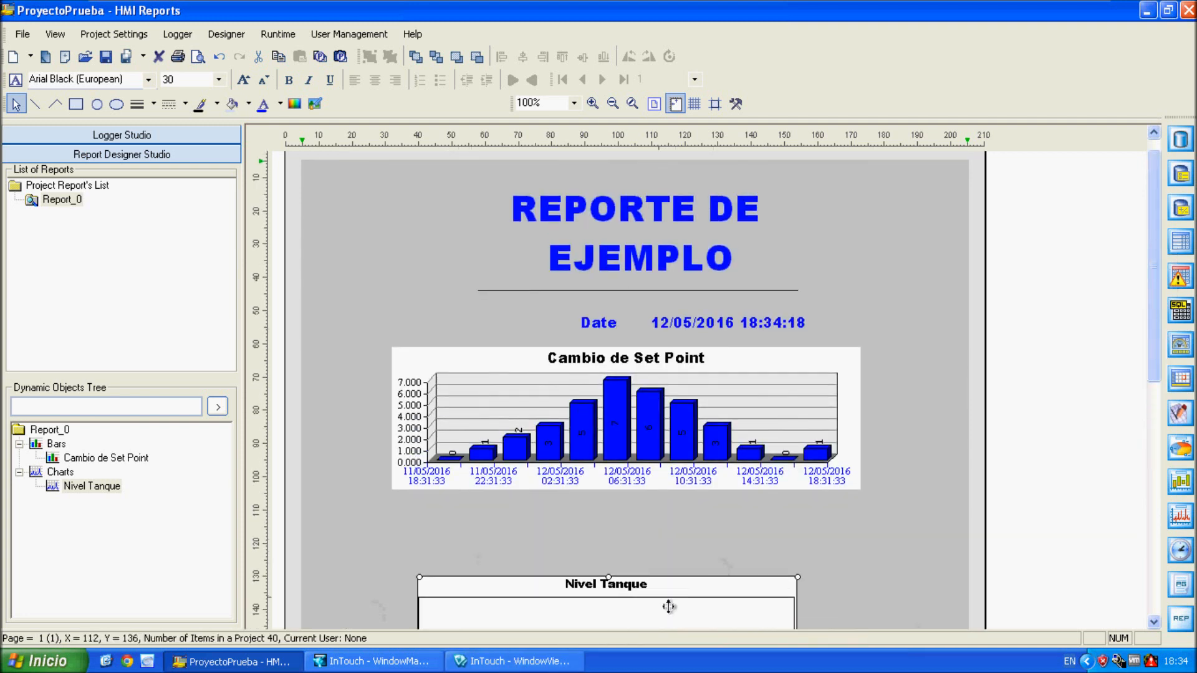
double_click(636, 607)
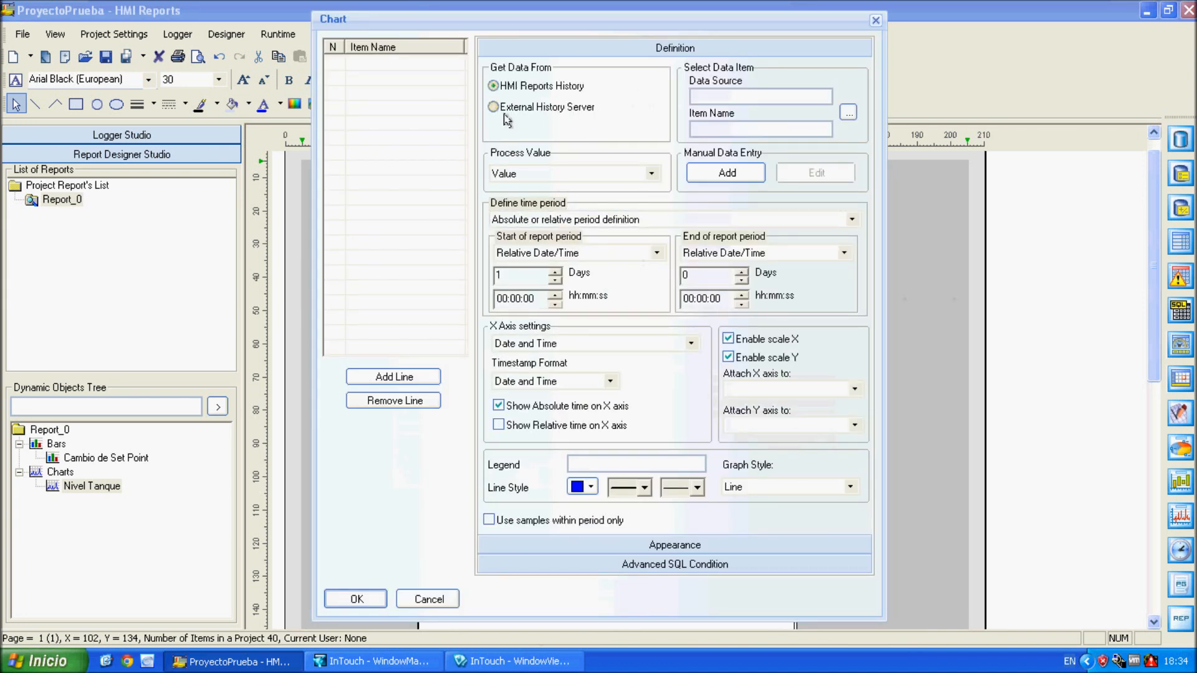
click(852, 114)
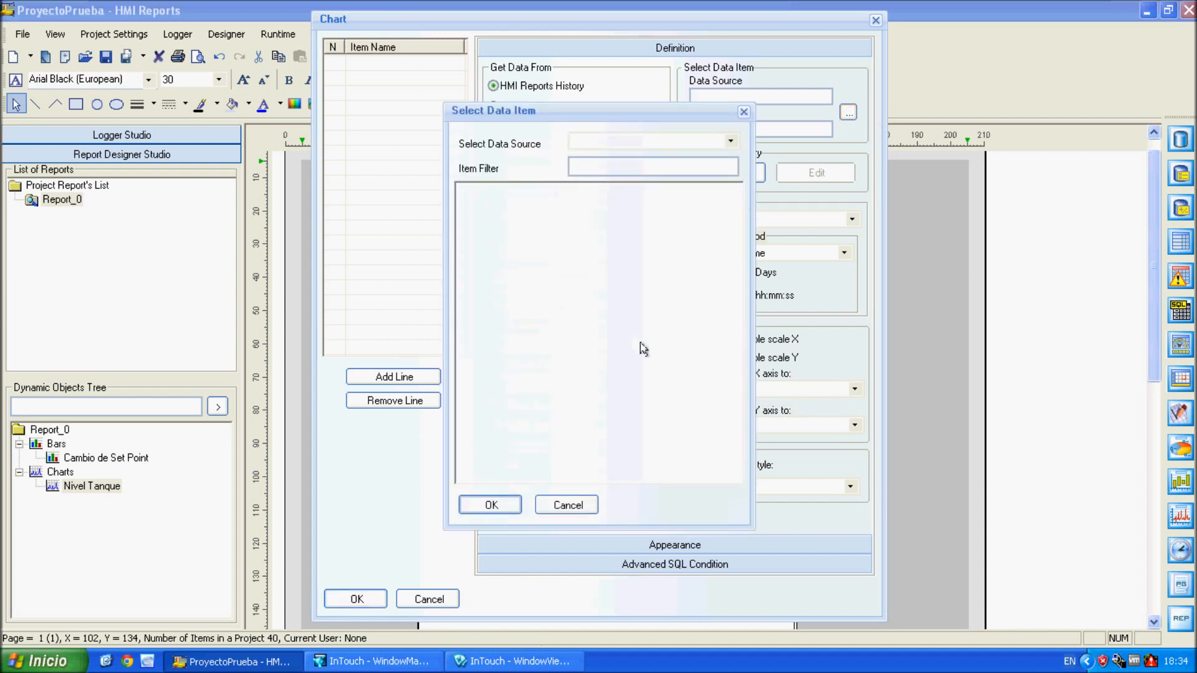
click(730, 142)
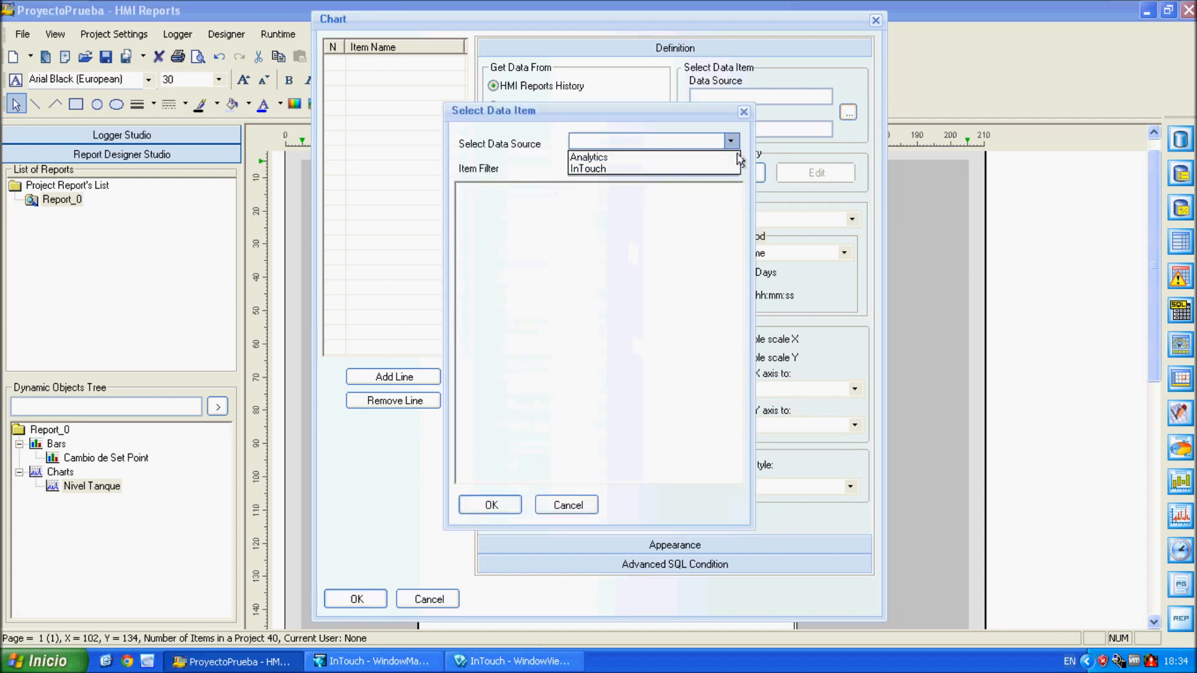
click(655, 169)
drag(735, 315, 737, 481)
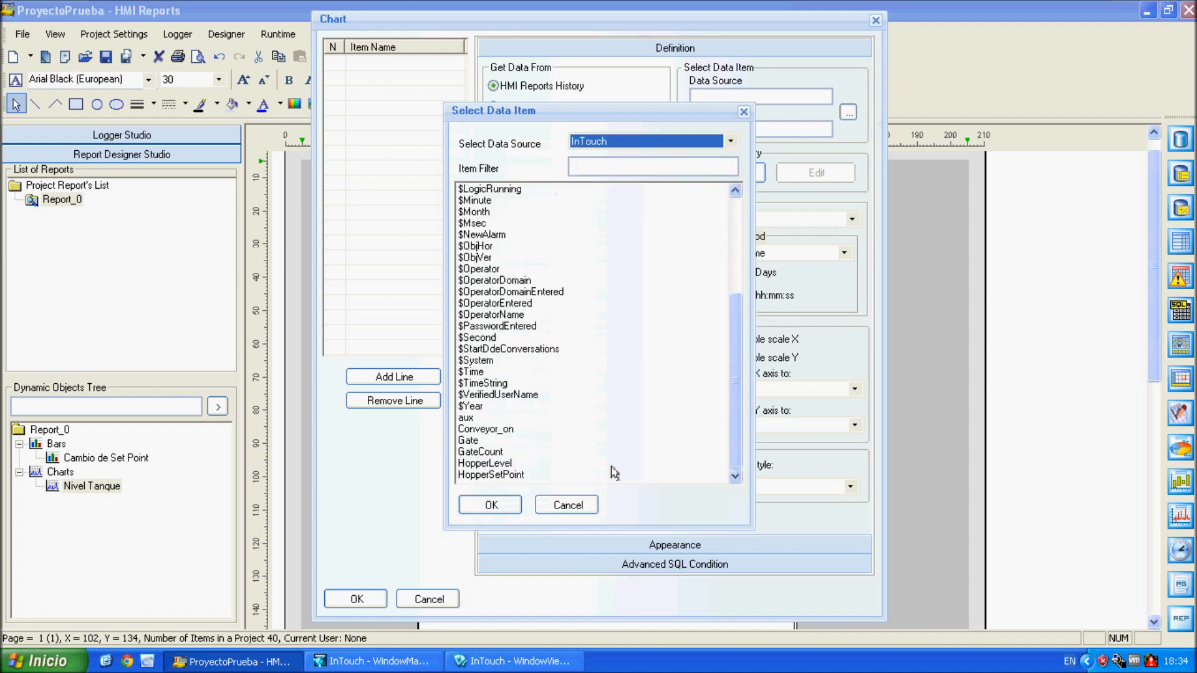
click(516, 465)
click(498, 506)
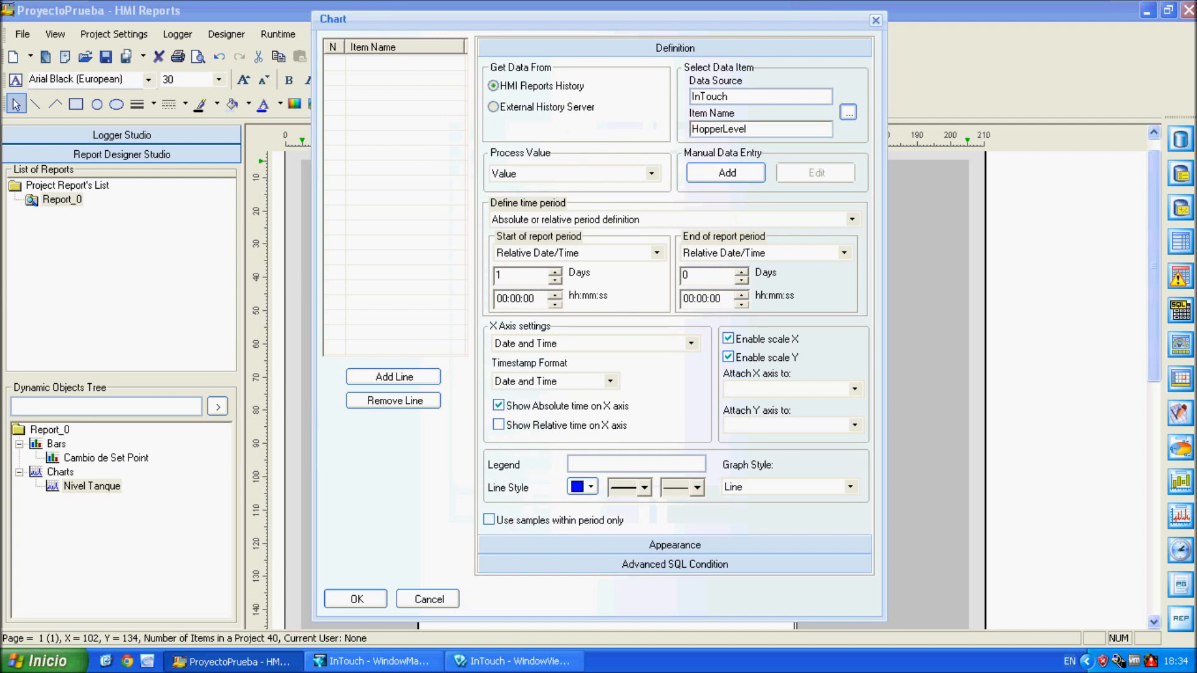
Add HopperLevel as a line of the Nivel Tanque chart, accept the settings and review the report page
click(747, 175)
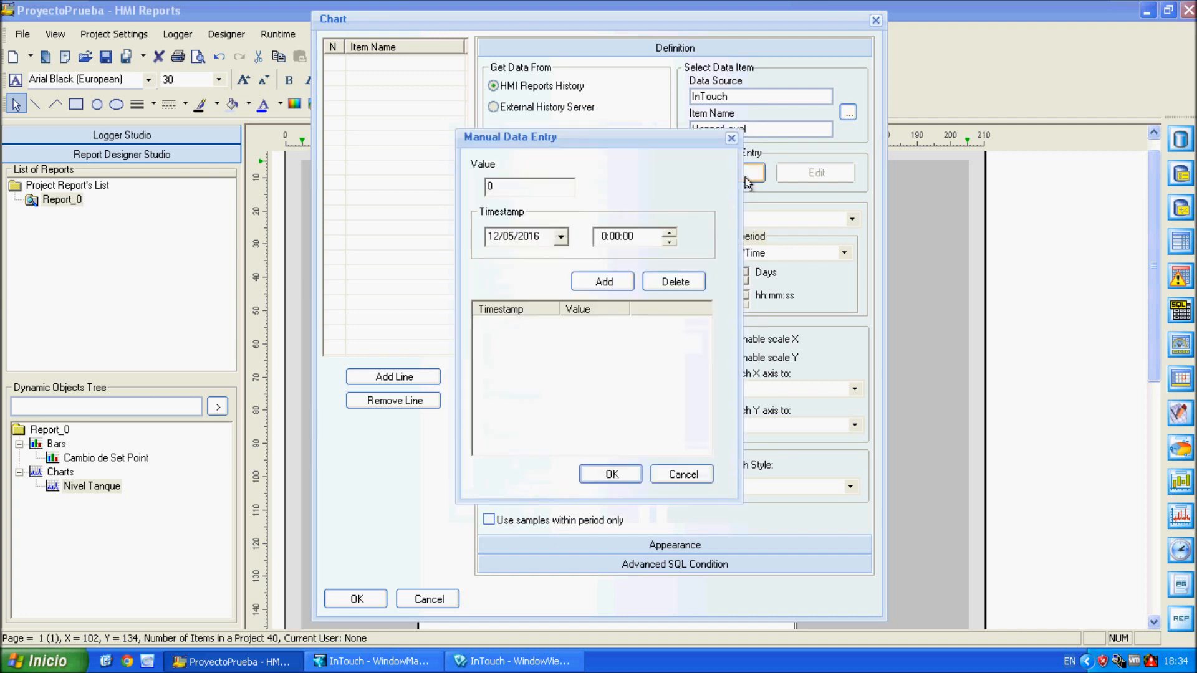
click(732, 139)
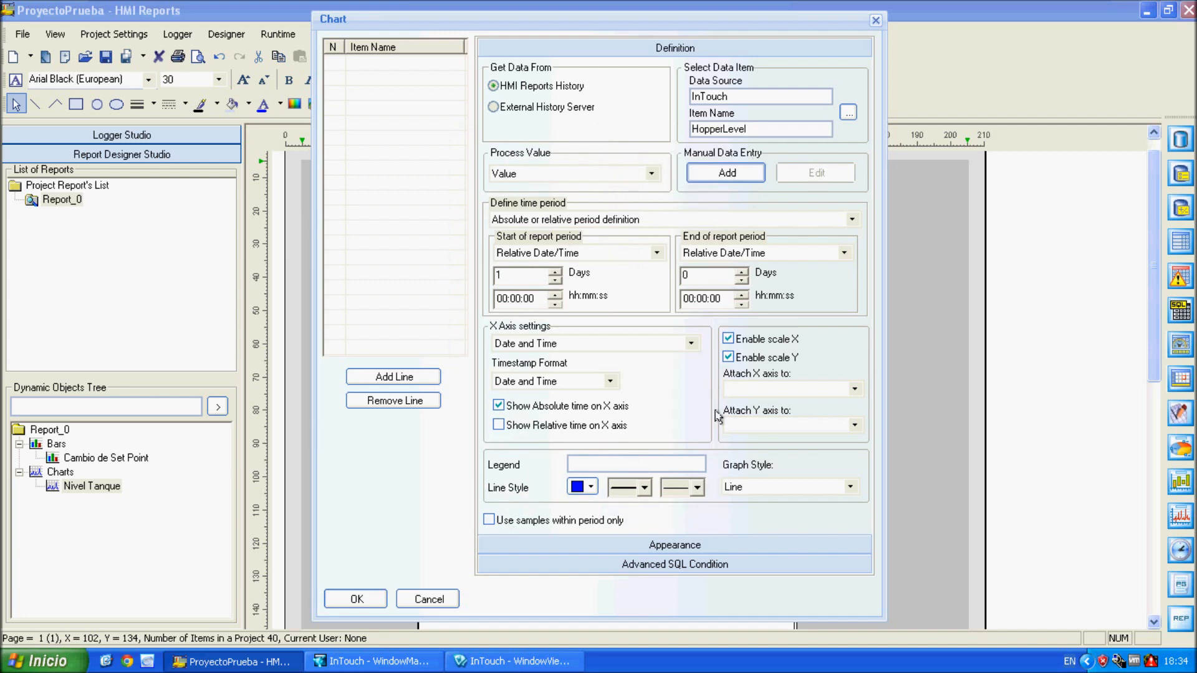
drag(630, 20, 668, 26)
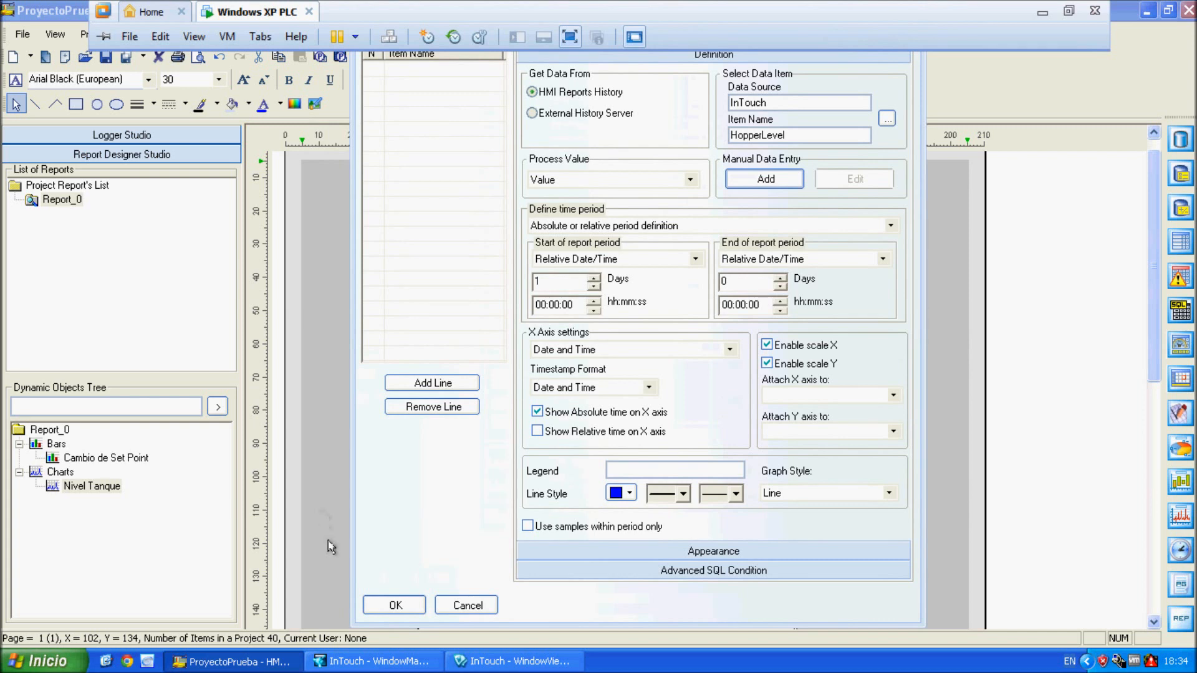
click(450, 384)
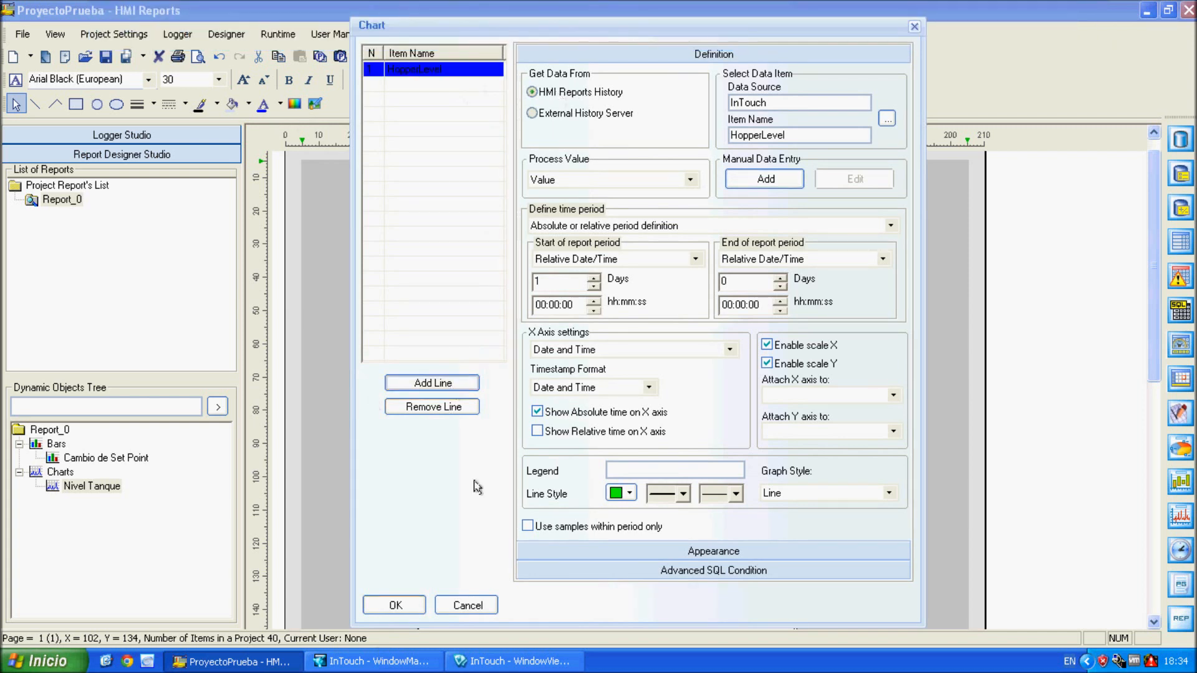
click(410, 610)
drag(1153, 347, 1180, 391)
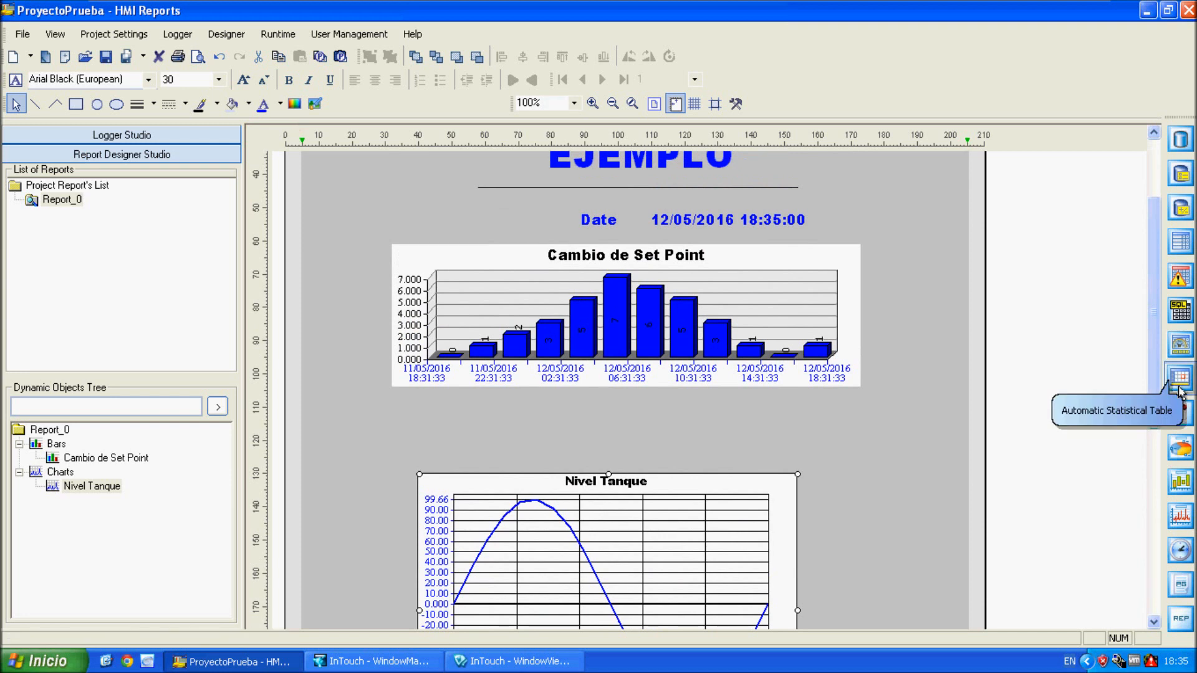
drag(1158, 341, 1157, 287)
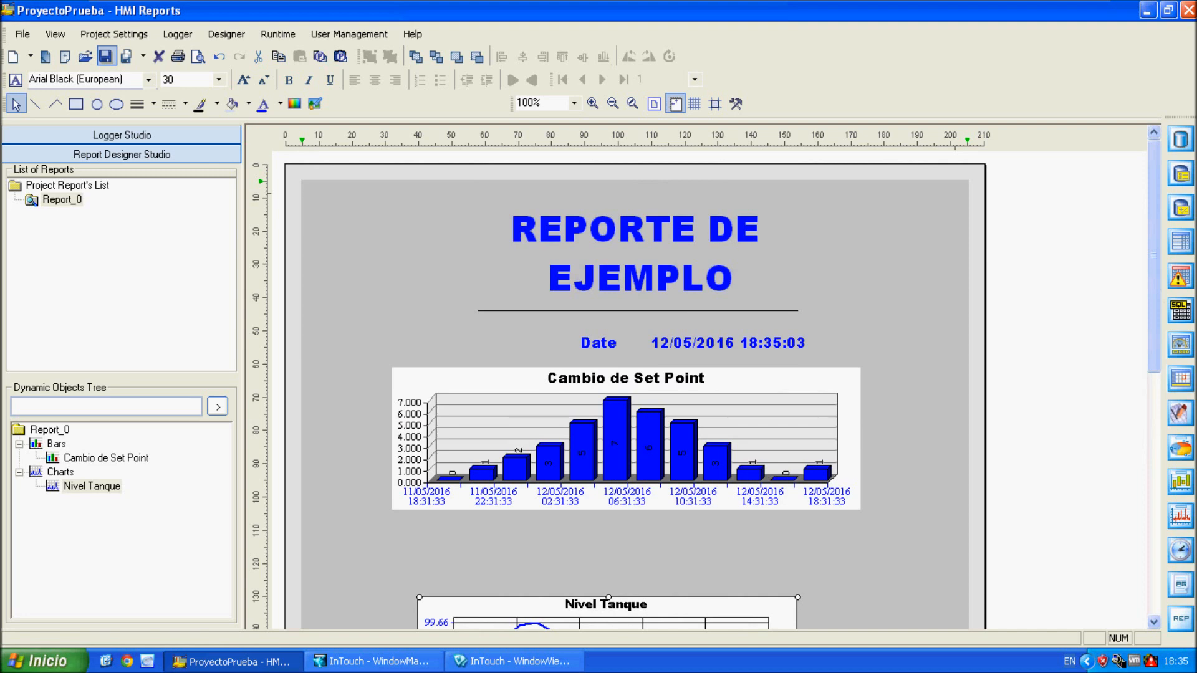
drag(1157, 284, 1178, 391)
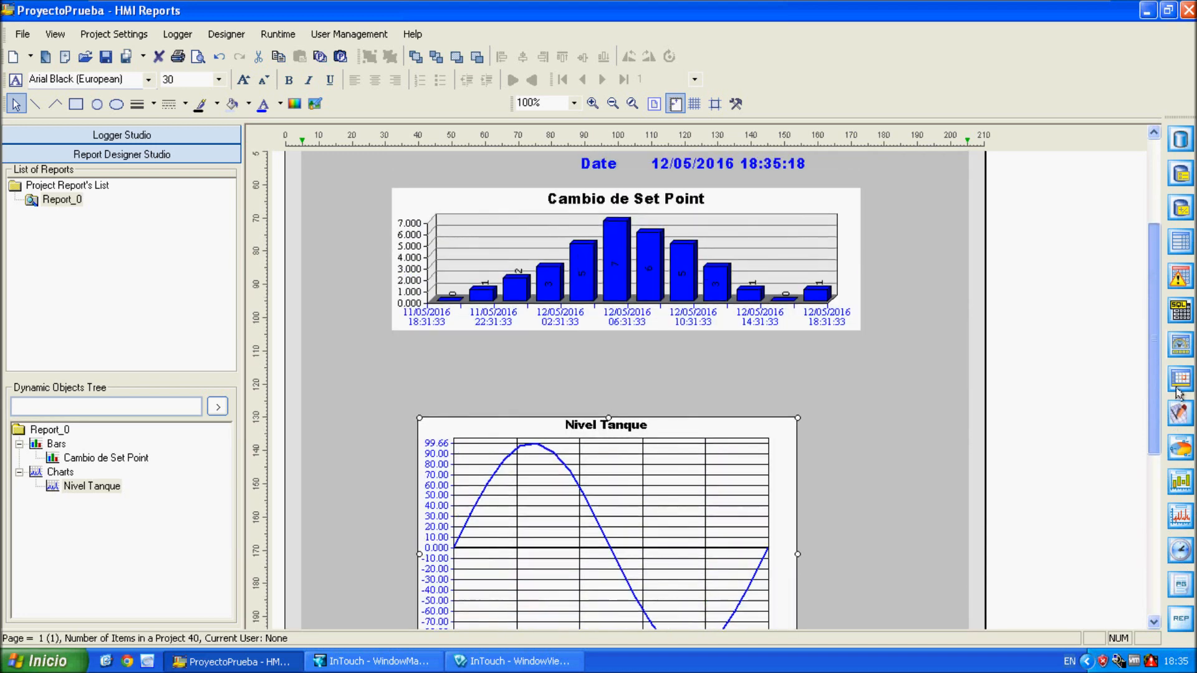
Minimise the HMI Reports and InTouch WindowViewer windows and launch HMI Reports RunTime from the desktop
click(1151, 18)
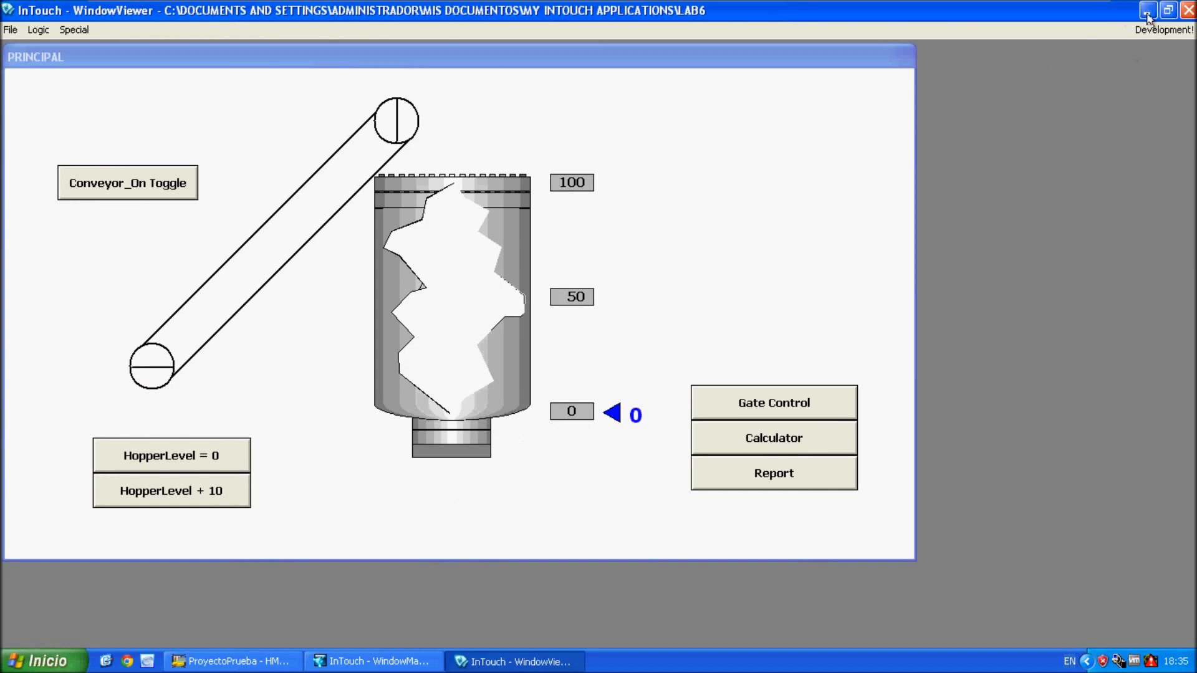
click(1147, 10)
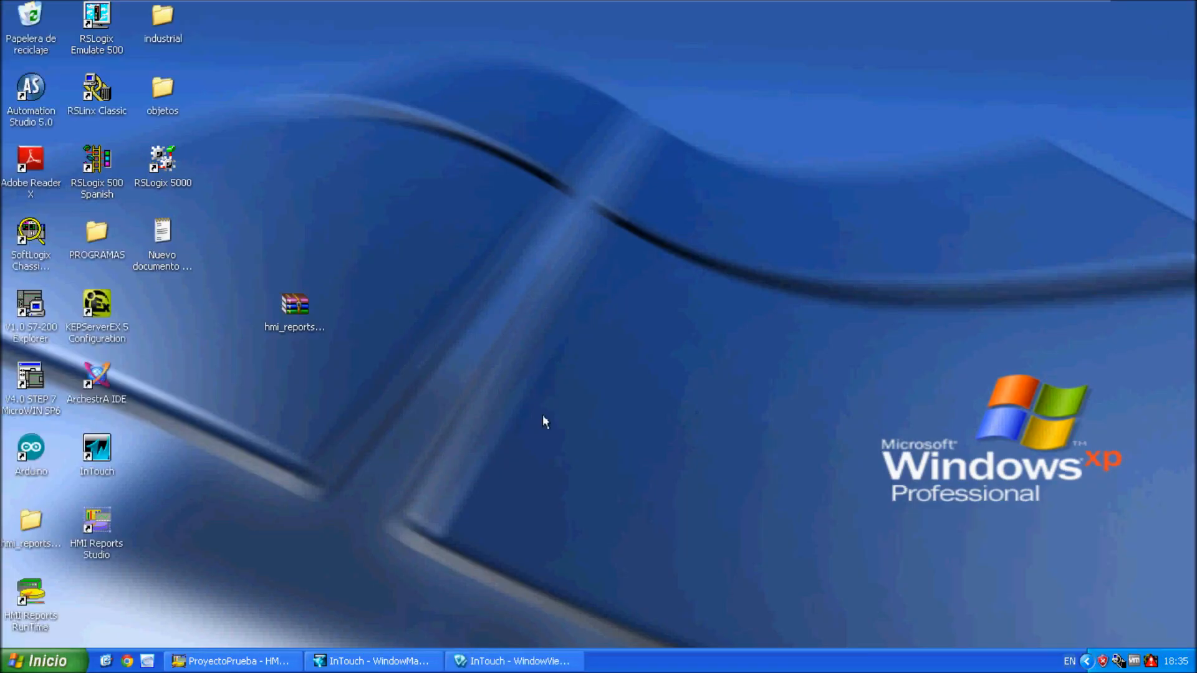
click(30, 594)
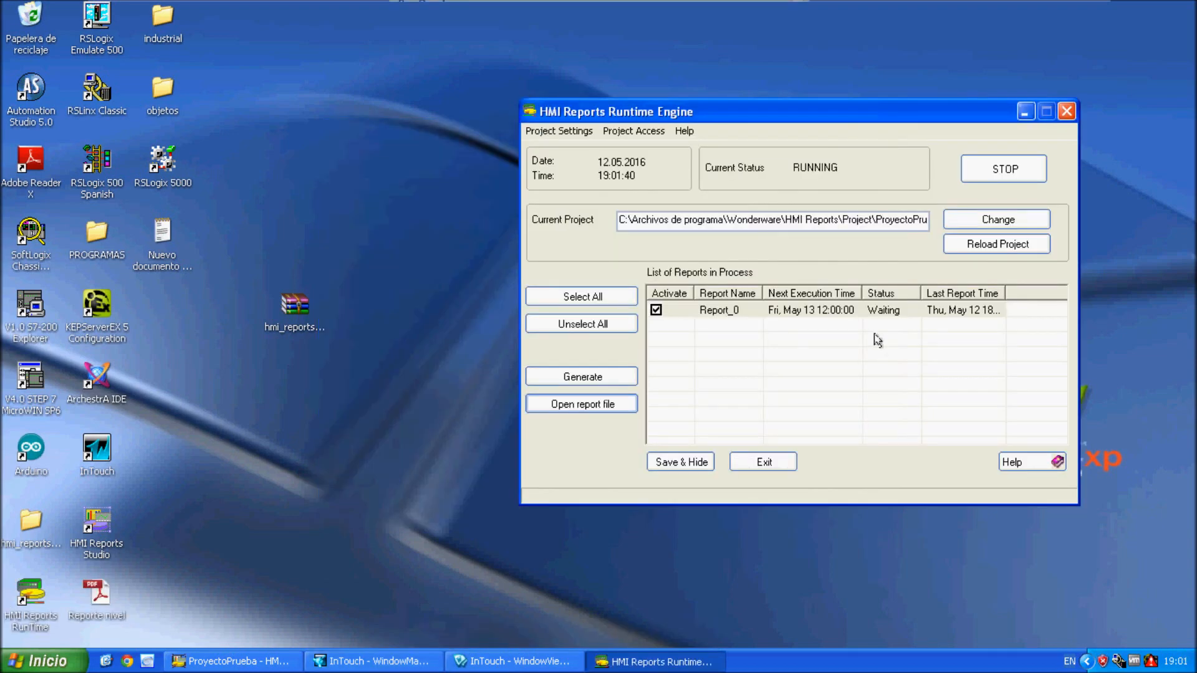
Change the runtime engine's current project to the one in the ProyectoPrueba folder
click(877, 312)
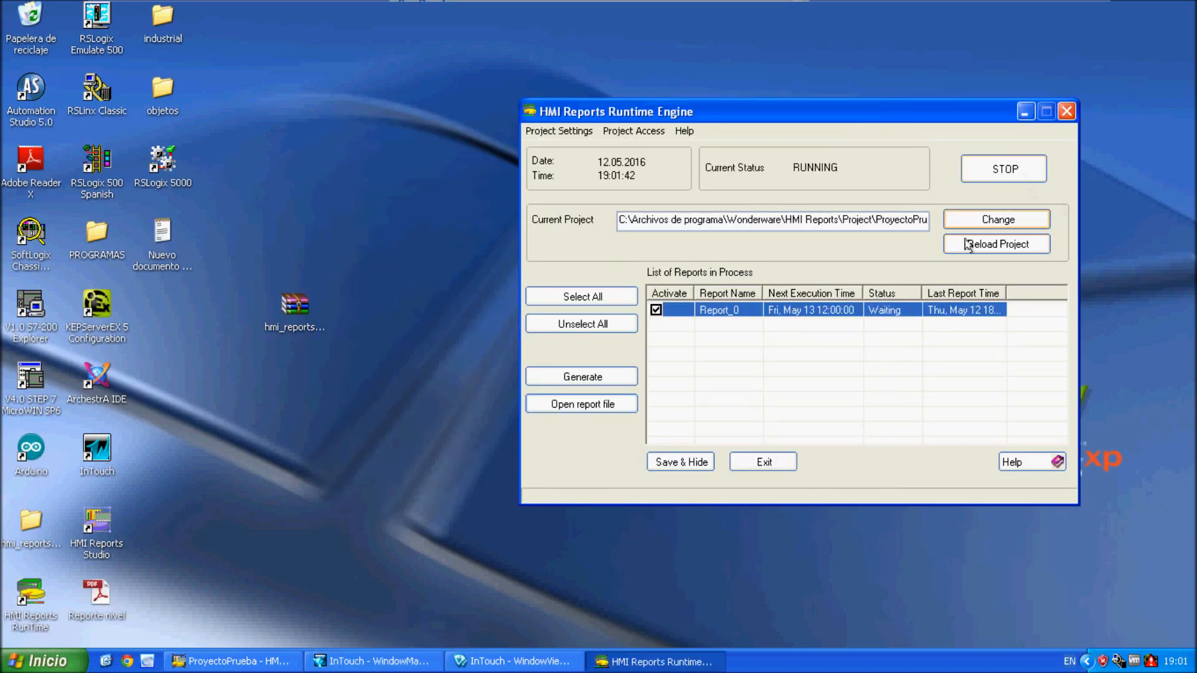
click(991, 228)
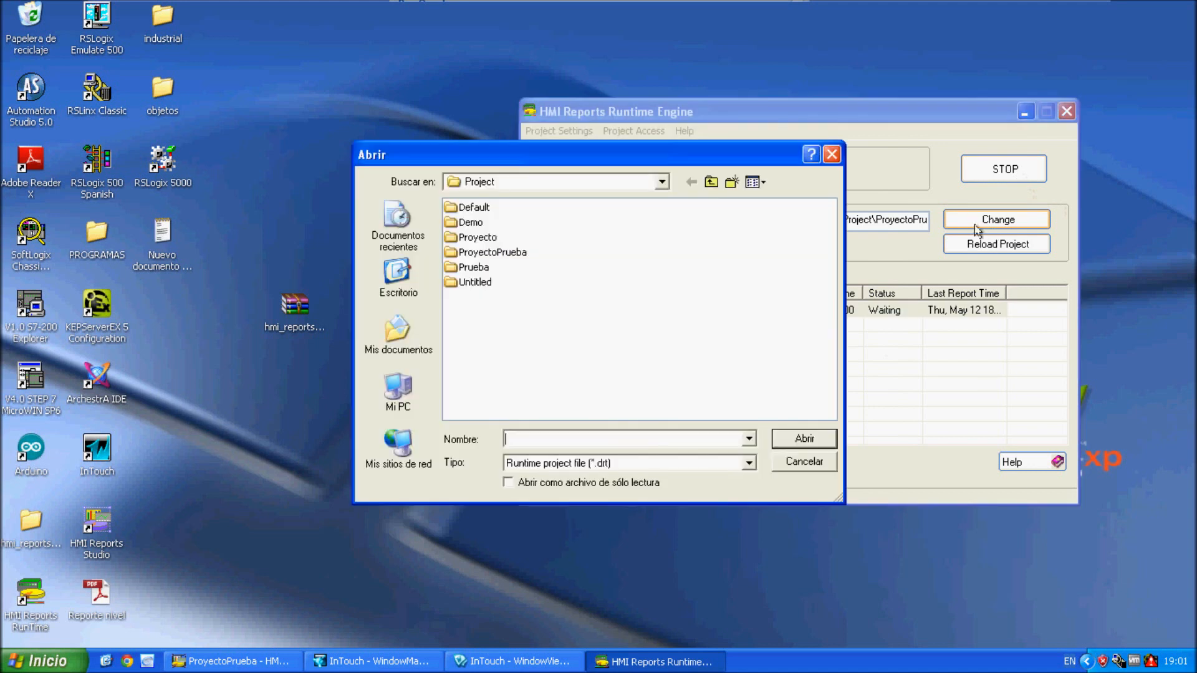
click(498, 253)
click(829, 443)
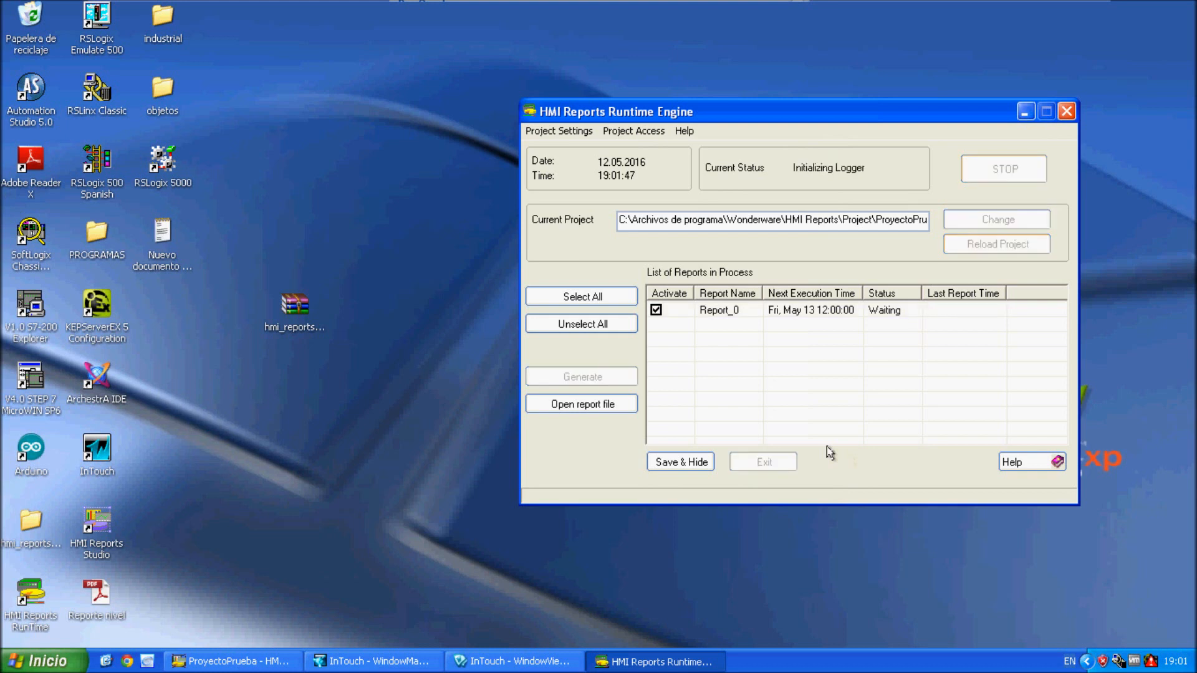
Generate Report_0 twice from the list of reports in process, leaving its row selected
click(832, 312)
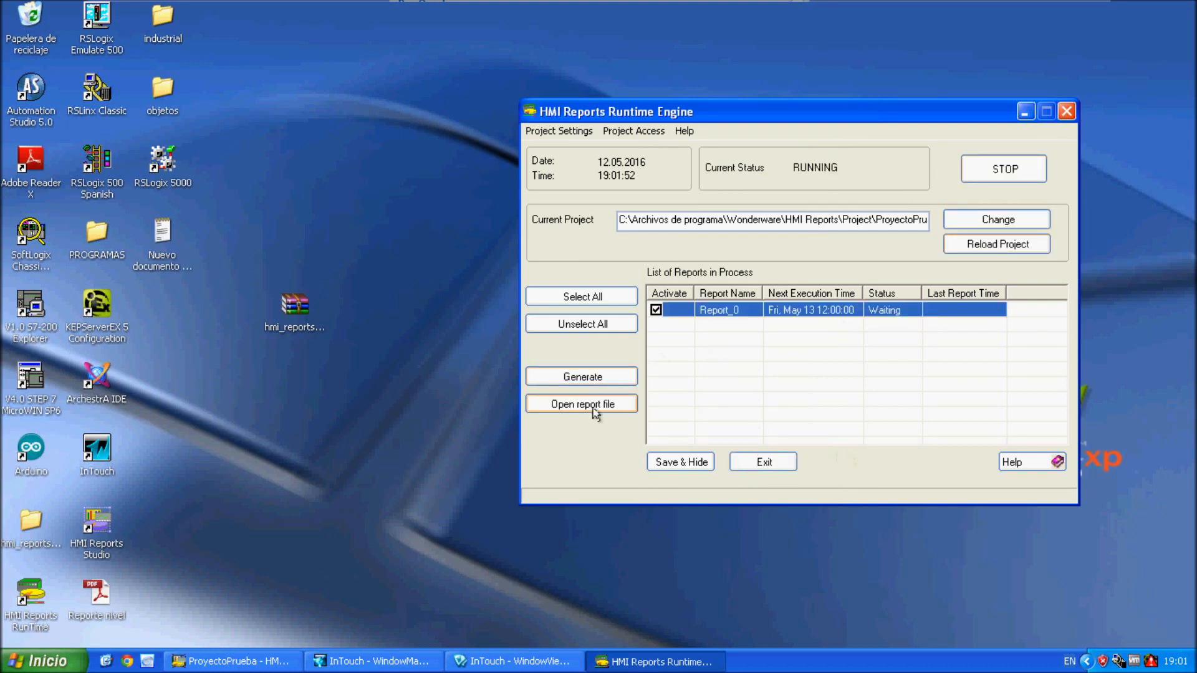
click(585, 379)
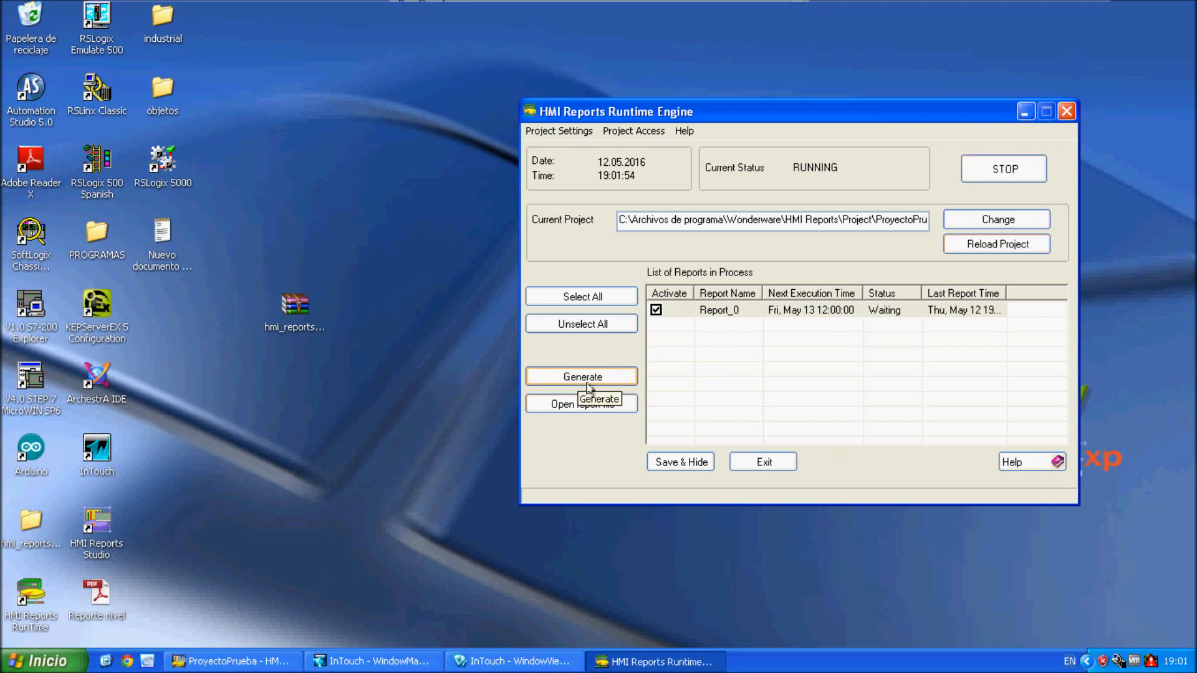
click(776, 315)
click(622, 380)
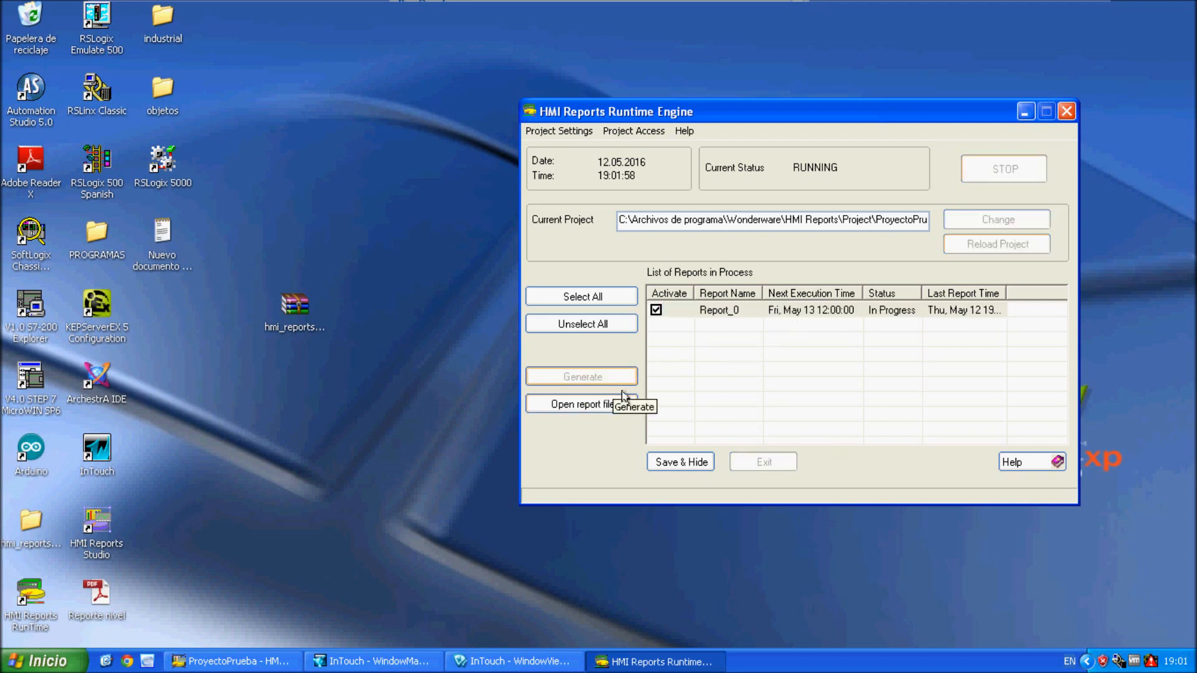
click(919, 315)
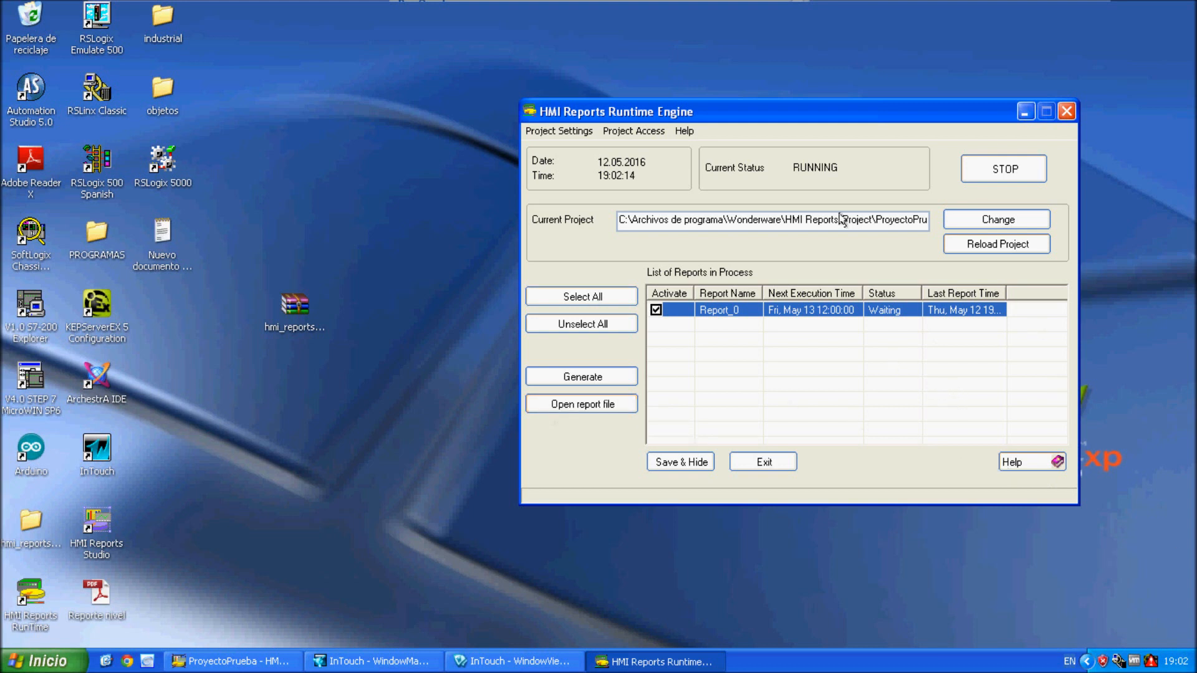
Open the generated Report_0 file and examine its Cambio de Set Point bar graph and Nivel Tanque chart
click(620, 407)
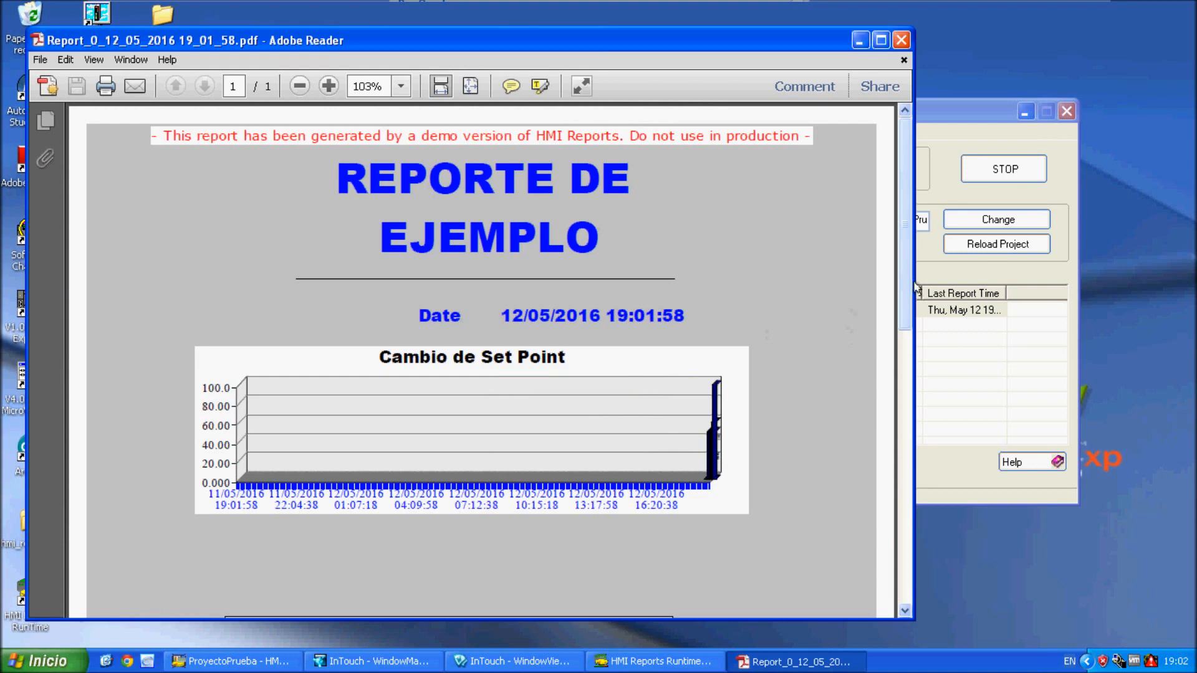
scroll(915, 287, down, 3)
drag(912, 374, 929, 339)
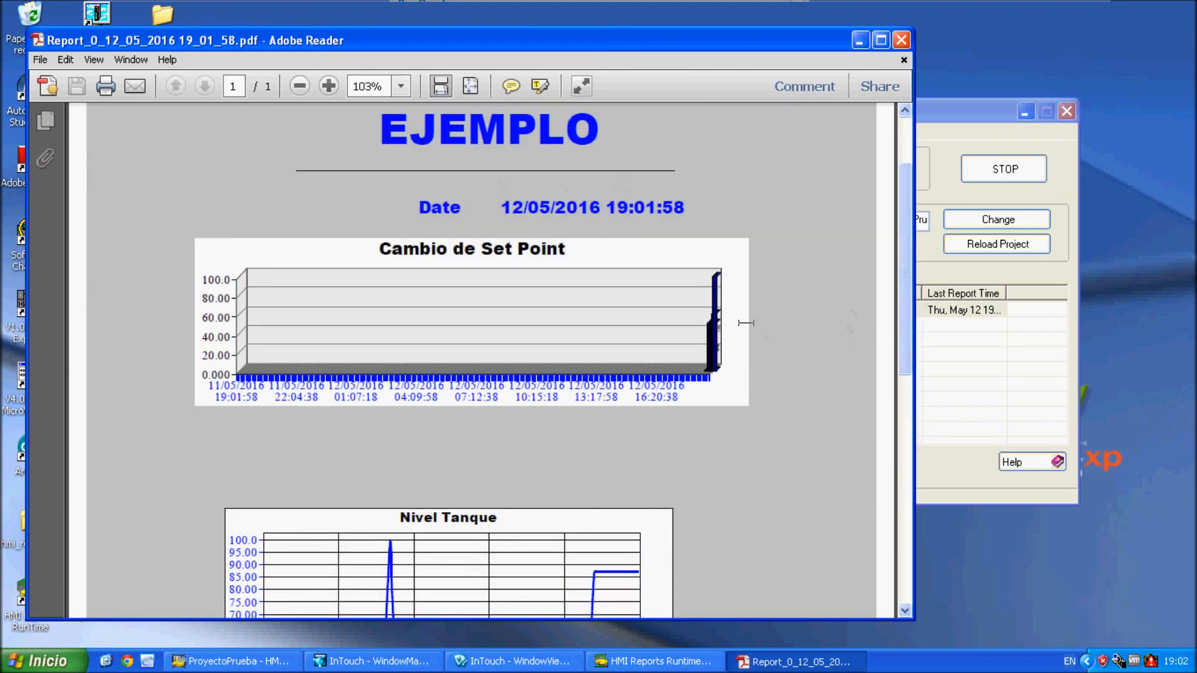
drag(713, 343, 436, 334)
click(798, 321)
drag(921, 317, 924, 474)
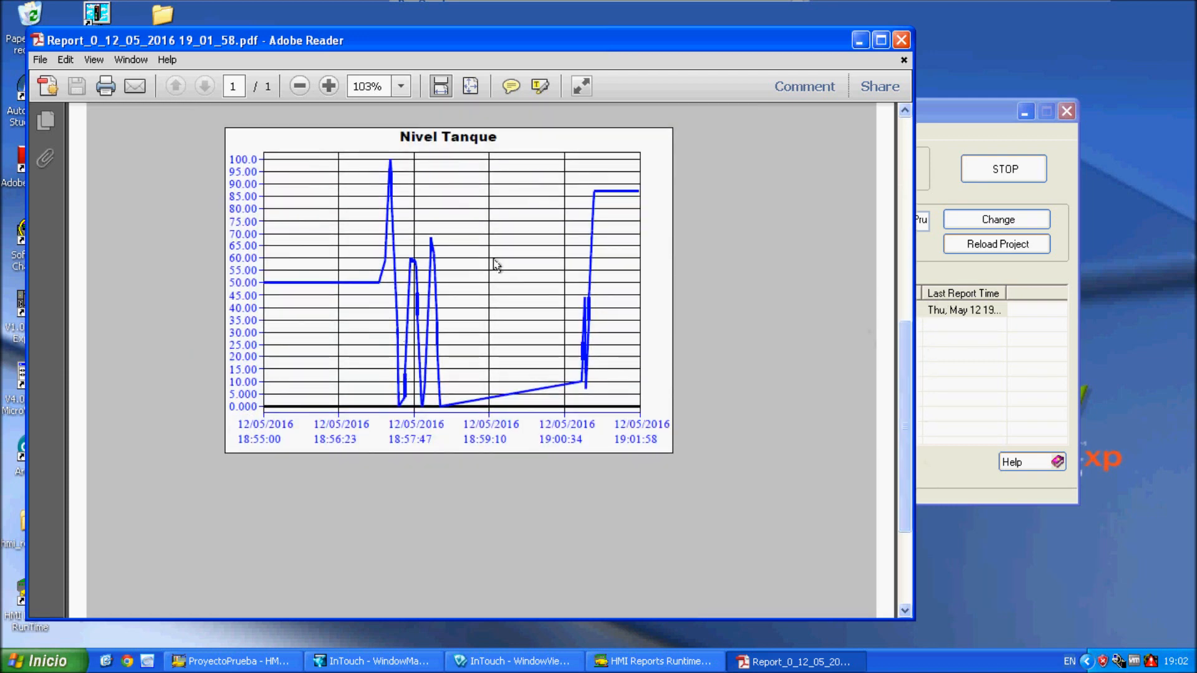
drag(905, 424, 896, 198)
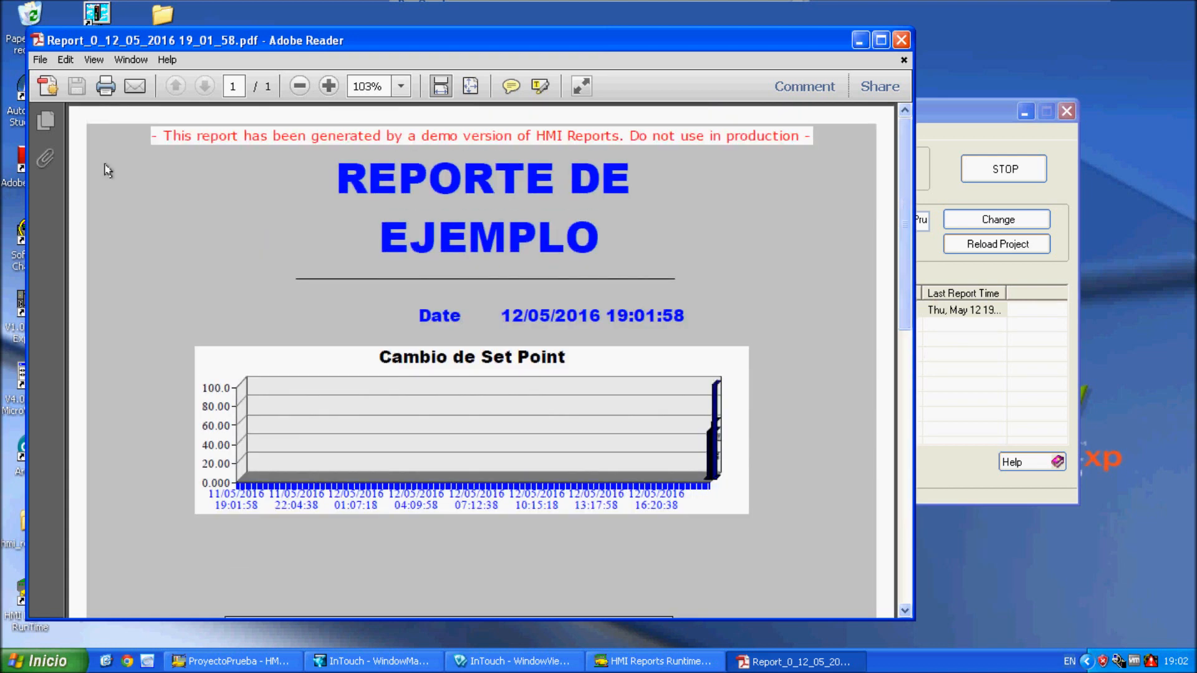
Highlight the demo version notice above the PDF report's title, clear the selection and go back to the Nivel Tanque chart
drag(164, 137, 805, 169)
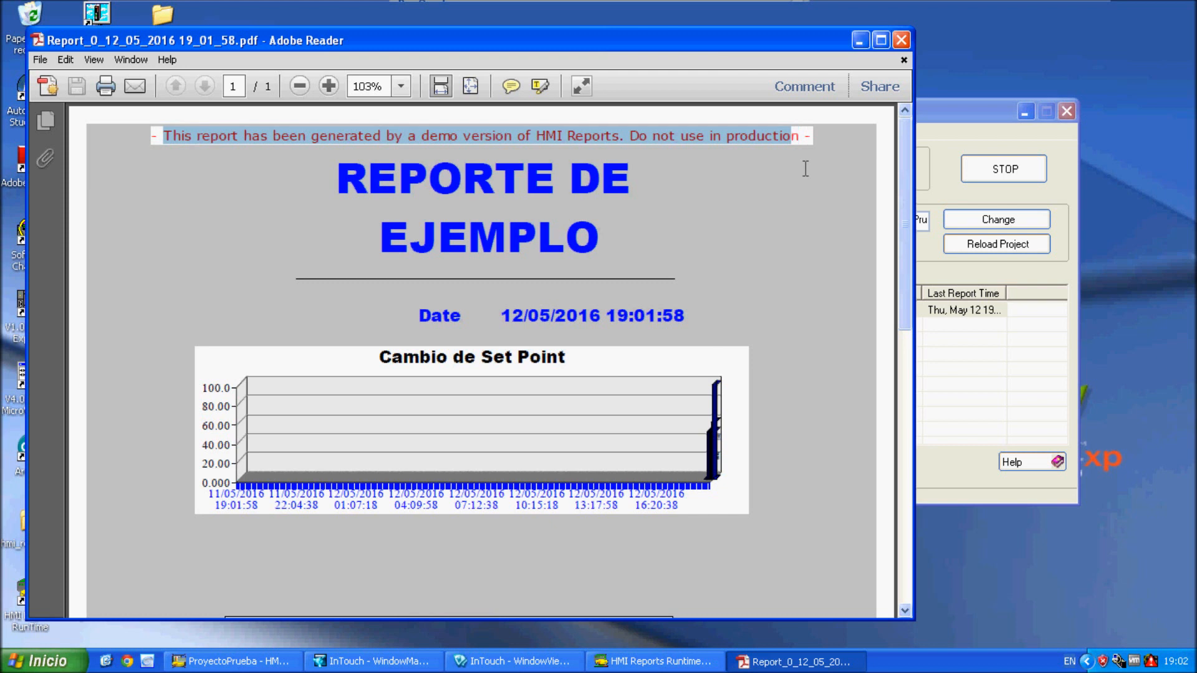
click(779, 299)
drag(908, 227, 910, 241)
scroll(911, 246, up, 1)
drag(165, 136, 939, 144)
click(737, 283)
drag(906, 248, 937, 423)
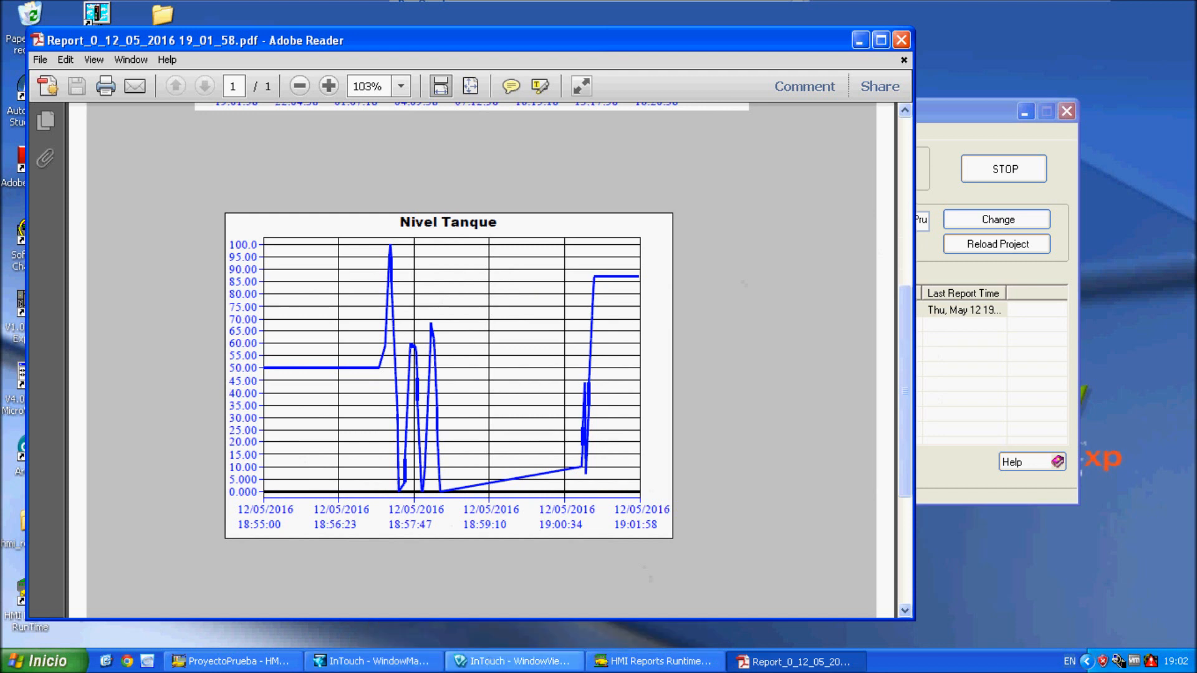
Switch back to the ProyectoPrueba window in HMI Reports and view the Report_0 design from the start of the page
click(227, 661)
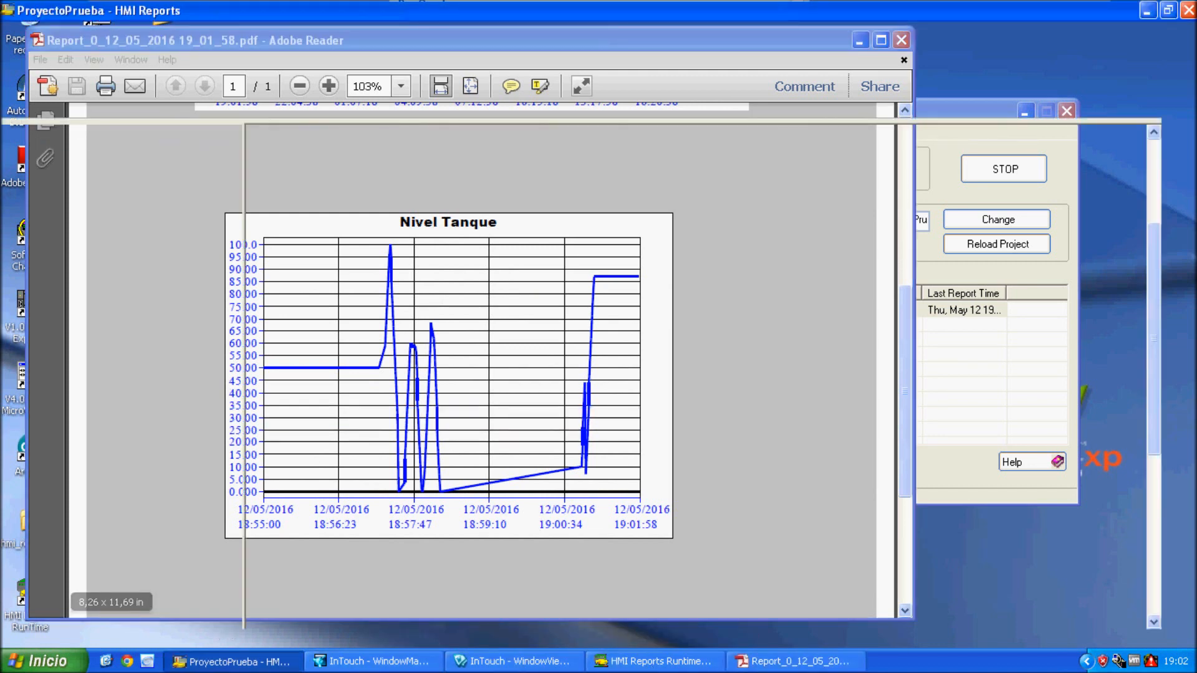
click(657, 660)
click(229, 661)
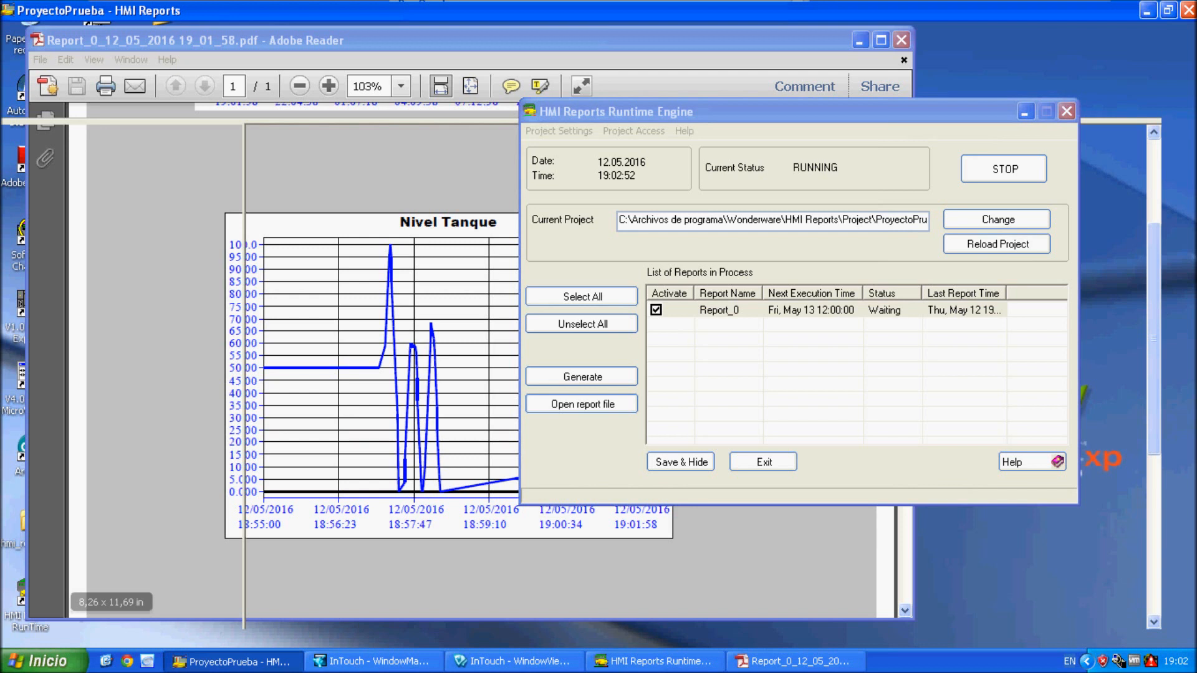
click(639, 661)
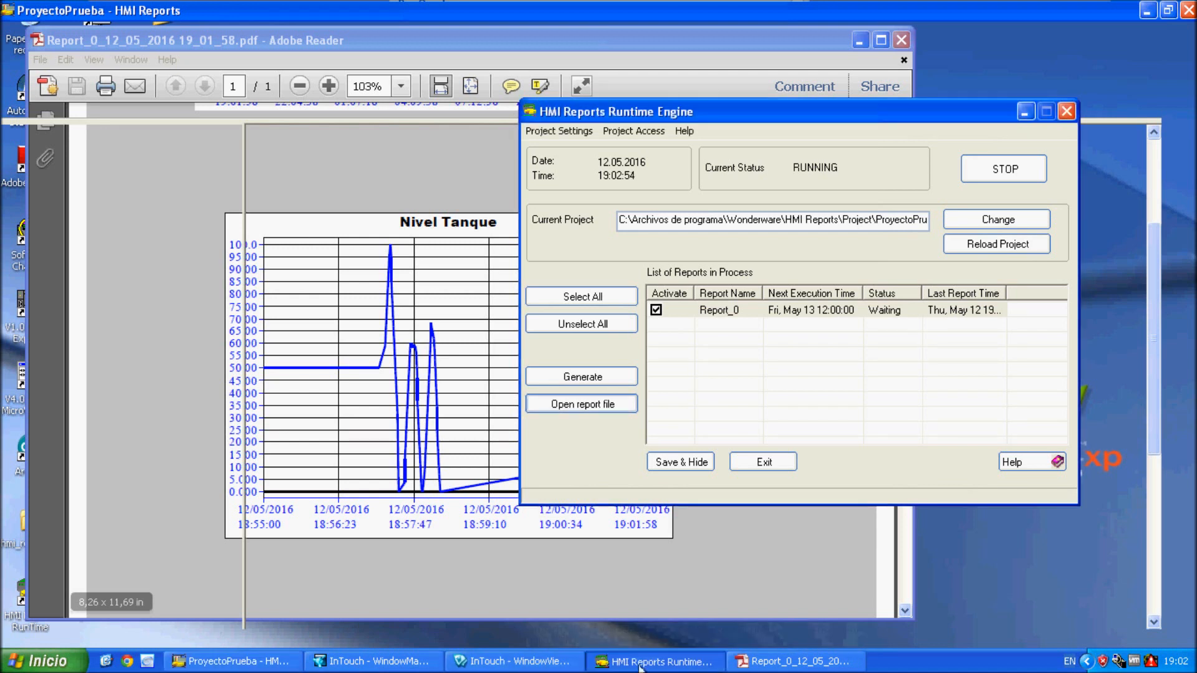
click(277, 660)
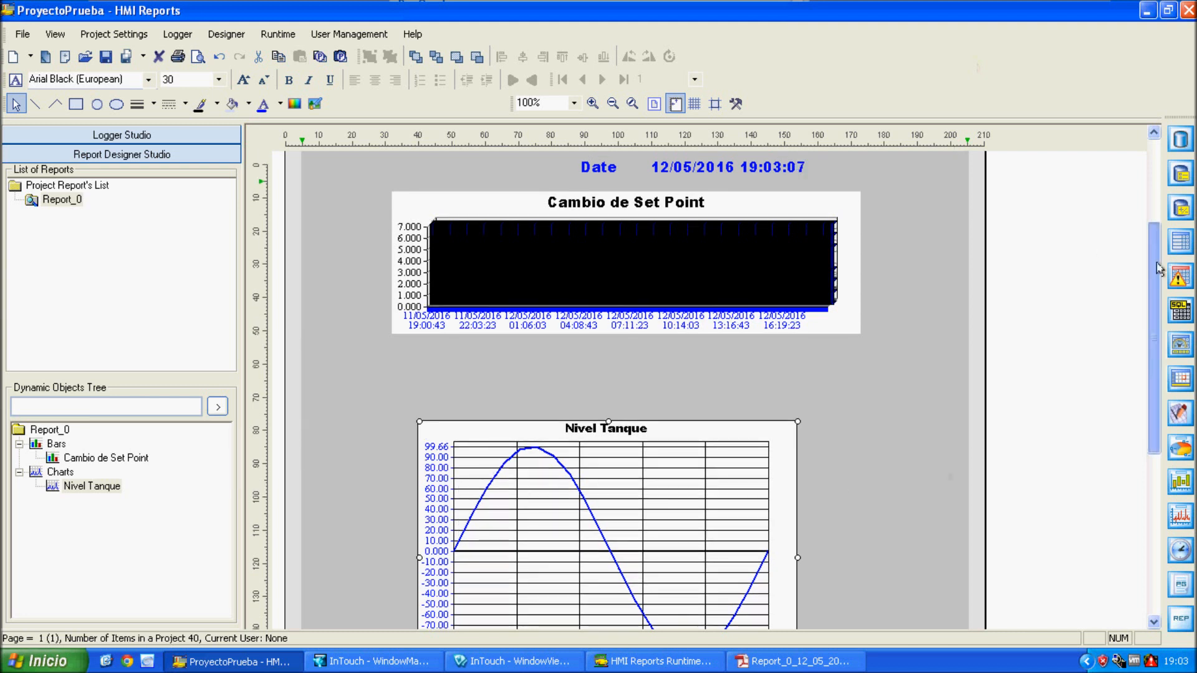
click(1155, 163)
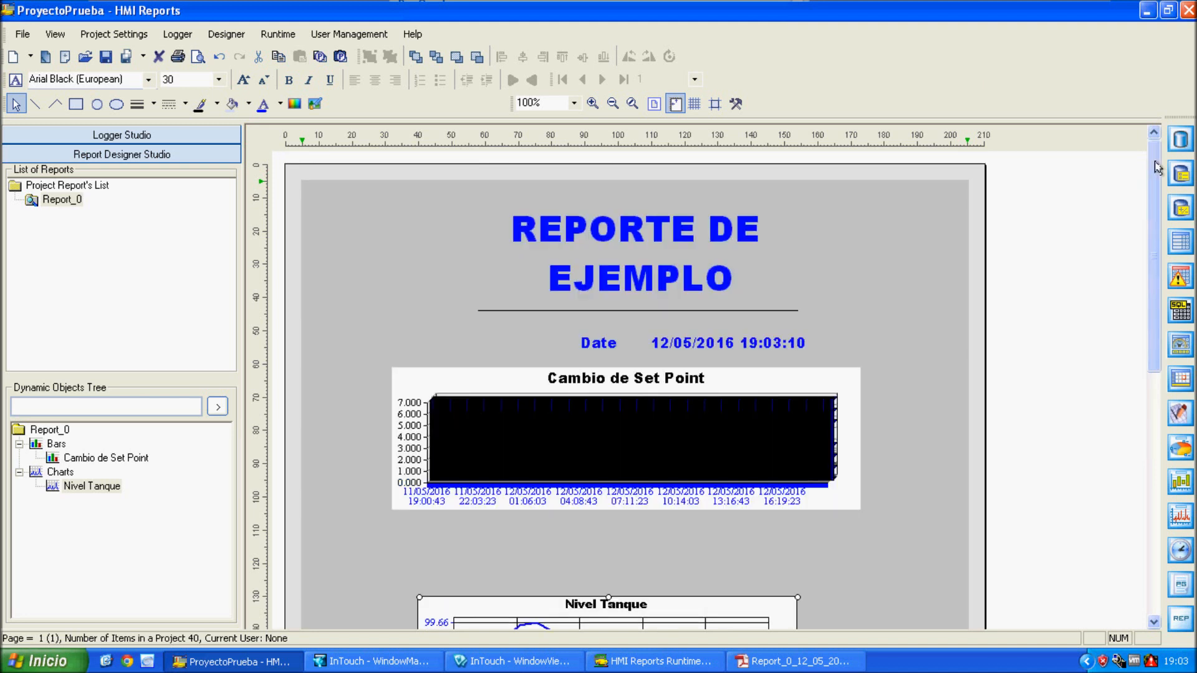